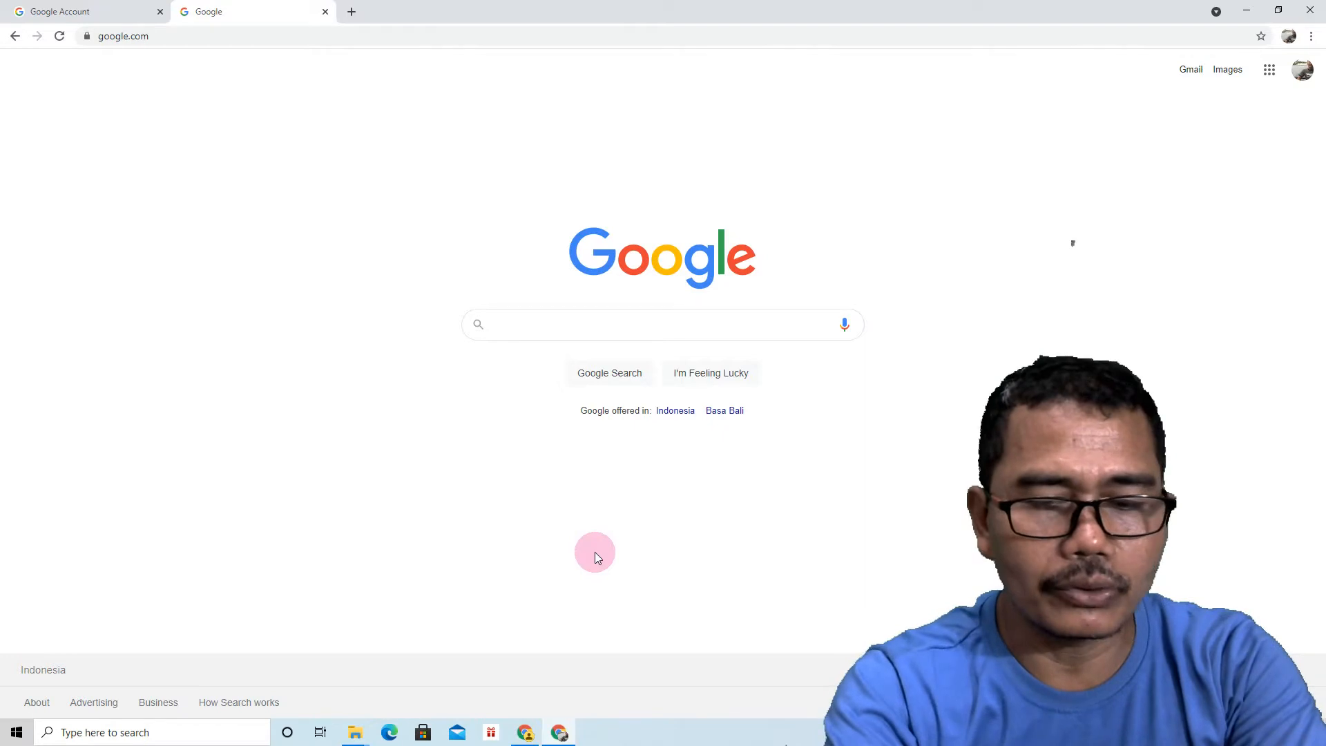
Search Google for "zoho form" and open the Online Form Builder result on zoho.com
{"action": "left_click", "coordinate": [507, 331]}
{"action": "type", "text": "z"}
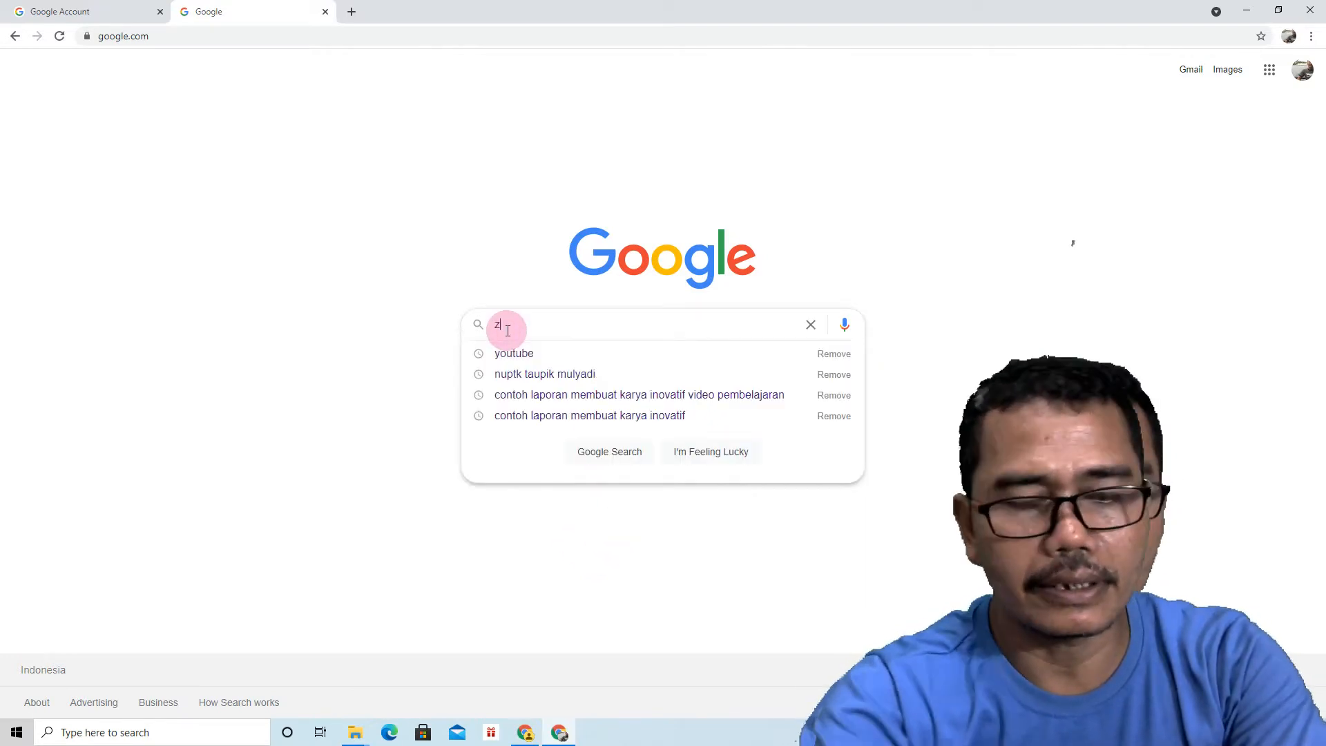
{"action": "type", "text": "o"}
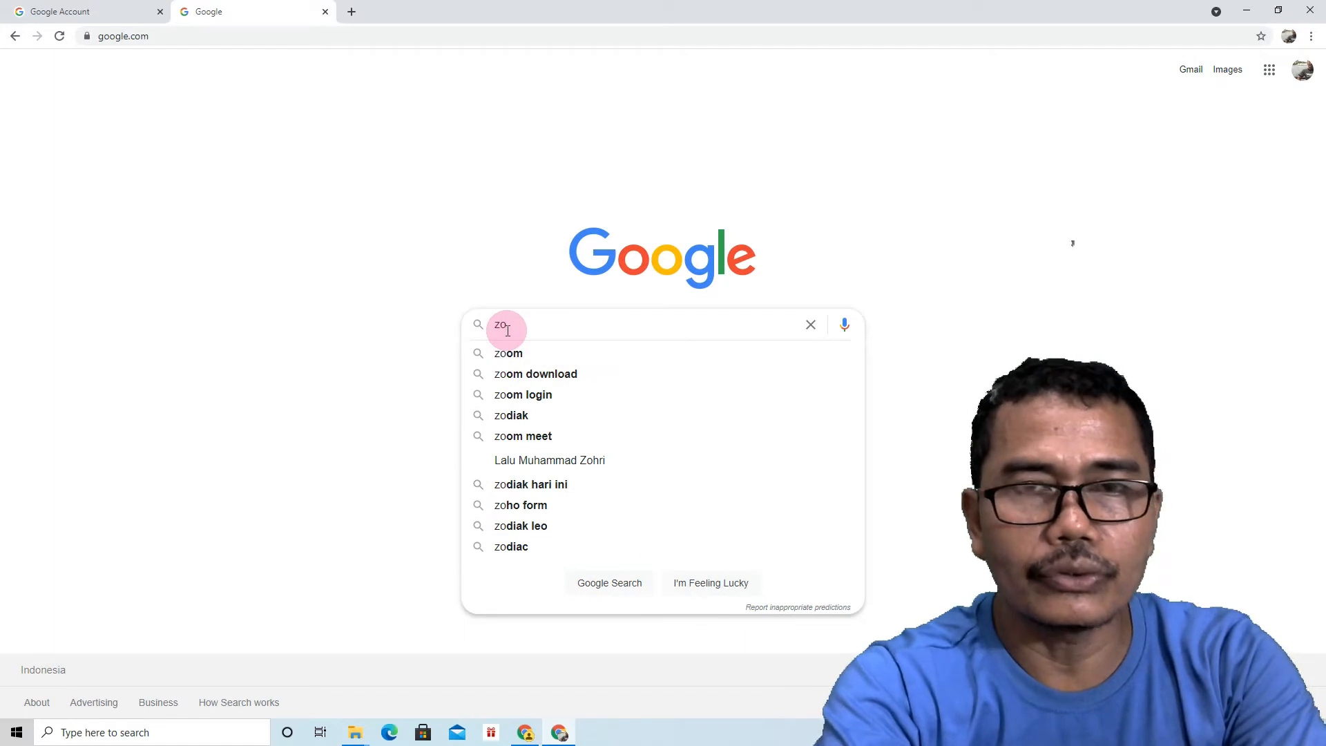
{"action": "type", "text": "ho"}
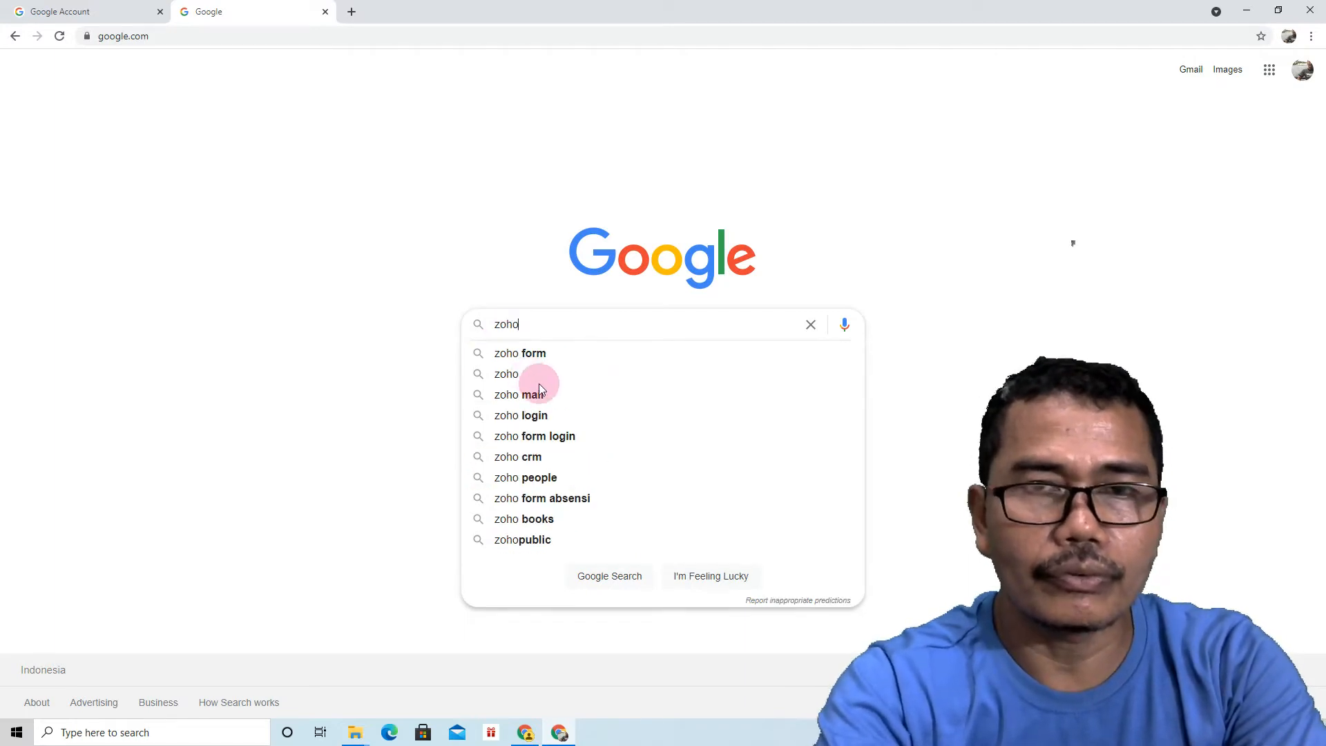
{"action": "left_click", "coordinate": [551, 352]}
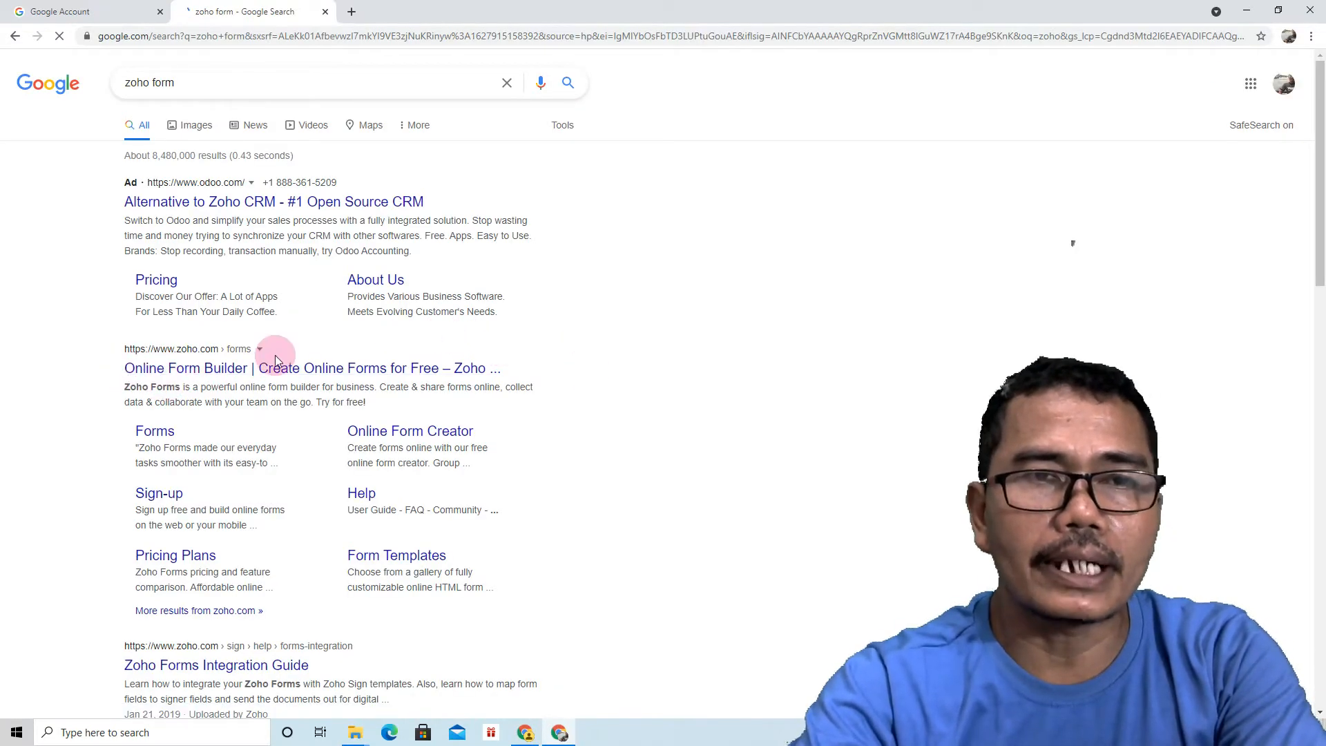
{"action": "left_click", "coordinate": [197, 375]}
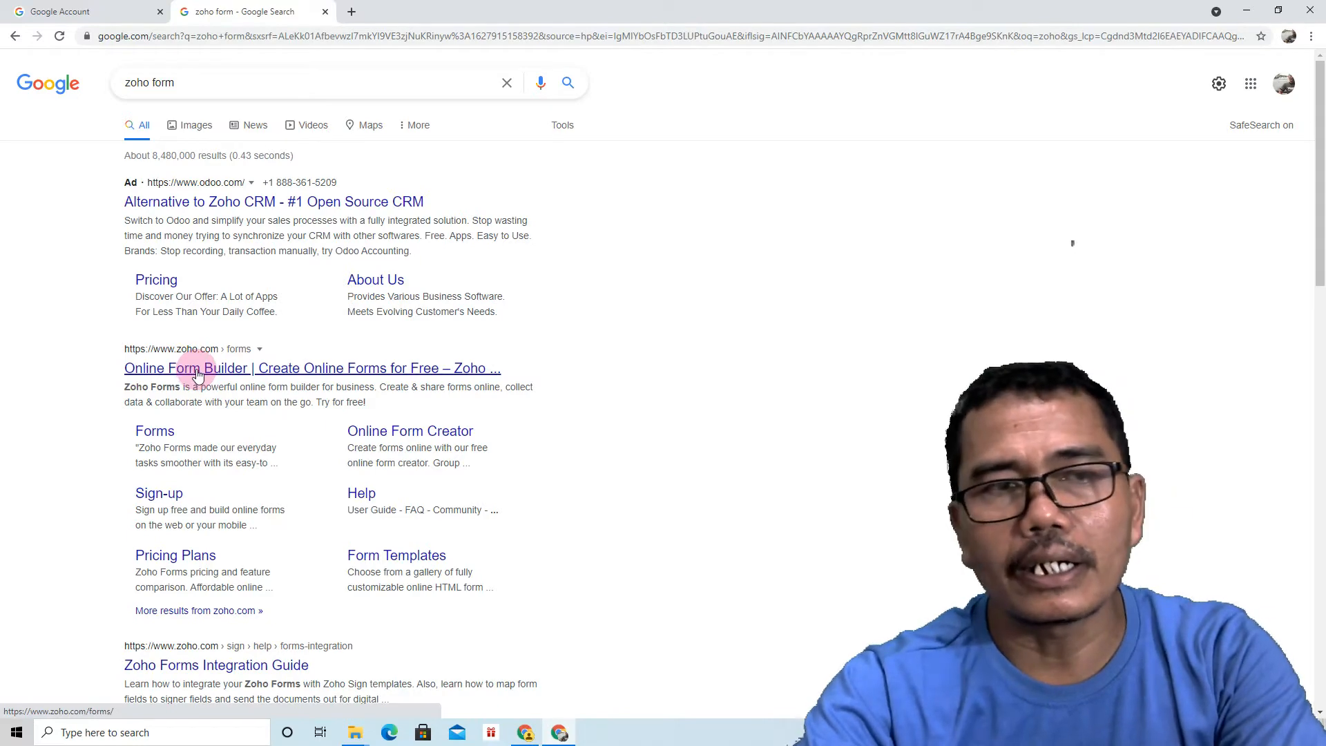
{"action": "left_click", "coordinate": [198, 376]}
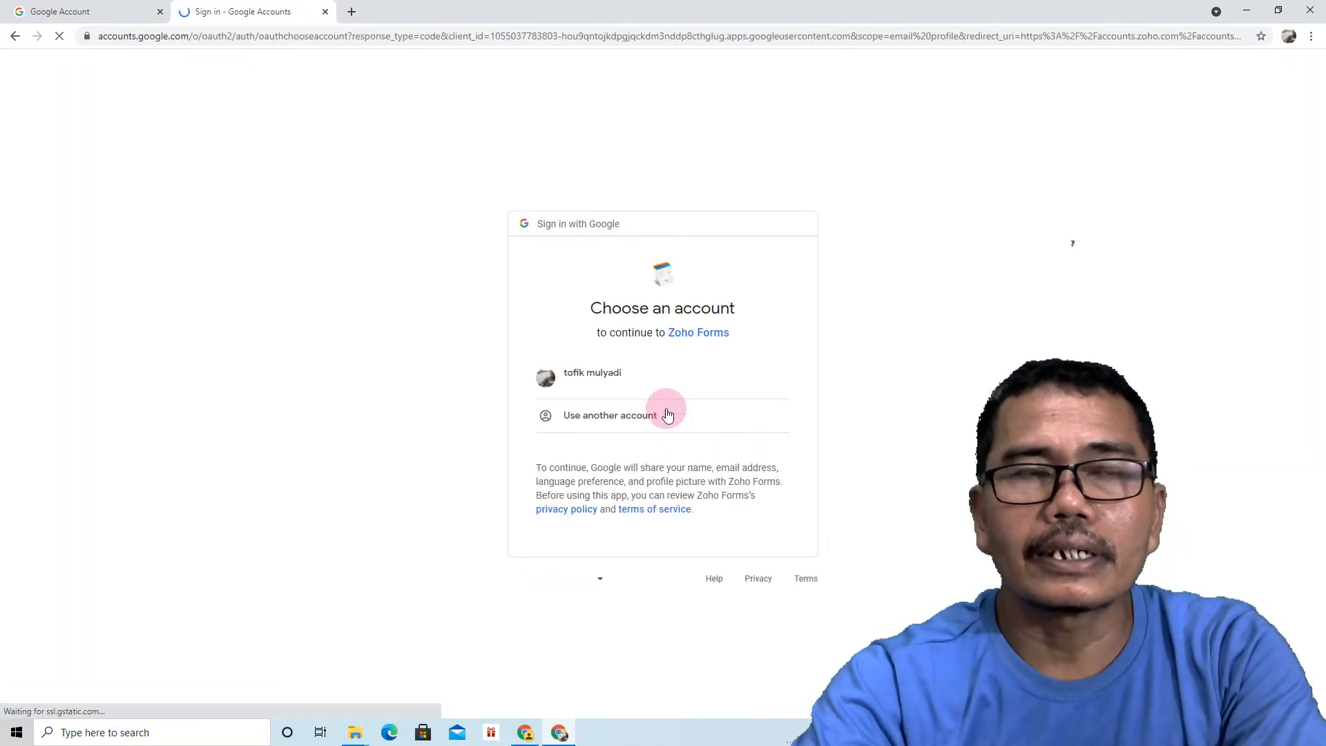
Sign in with the existing Google account, accept the Zoho terms and create the new Zoho account
{"action": "left_click", "coordinate": [760, 388]}
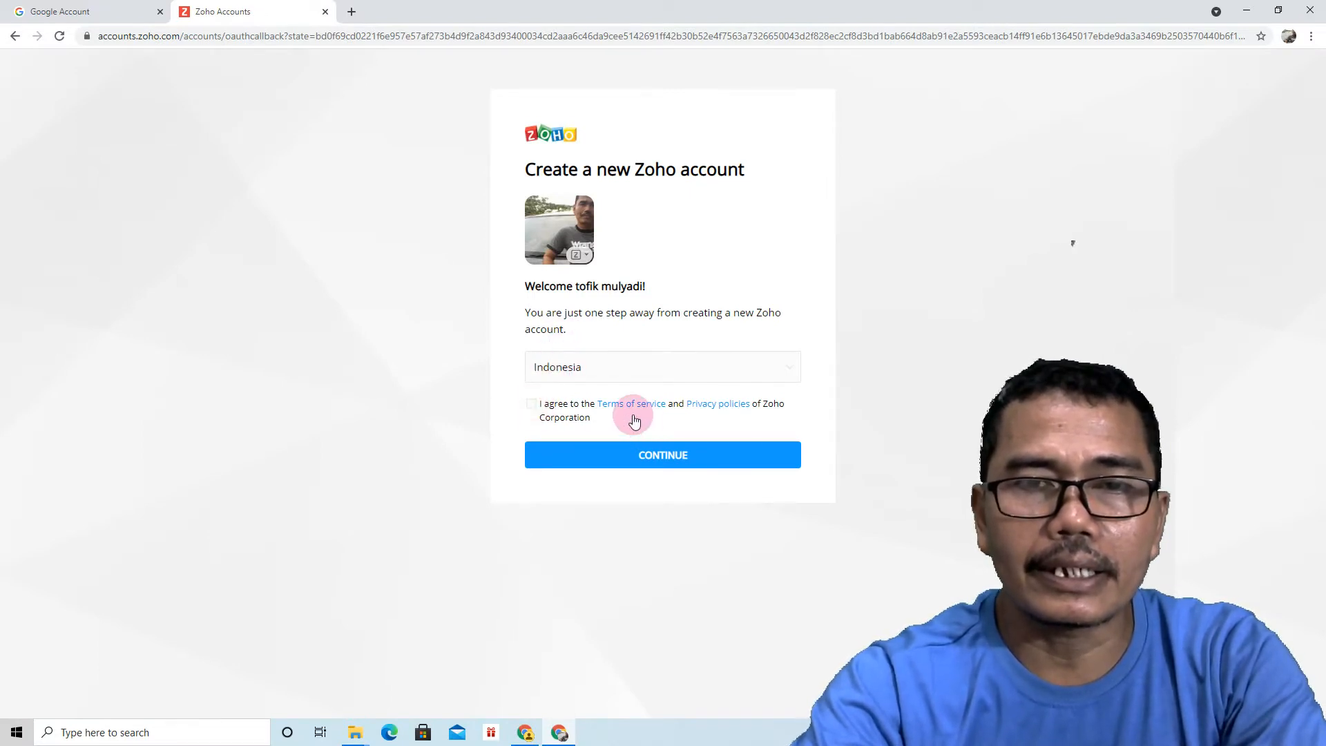
{"action": "left_click", "coordinate": [582, 416]}
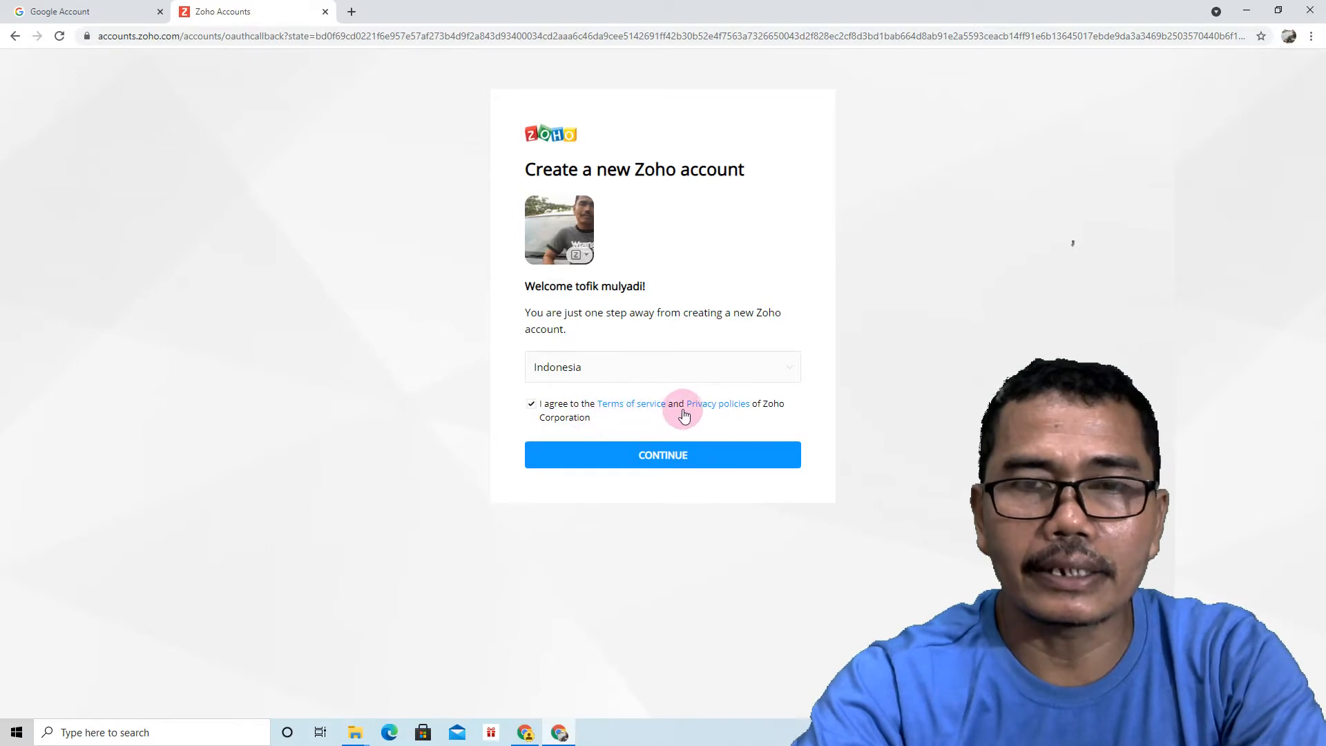
{"action": "left_click", "coordinate": [663, 468]}
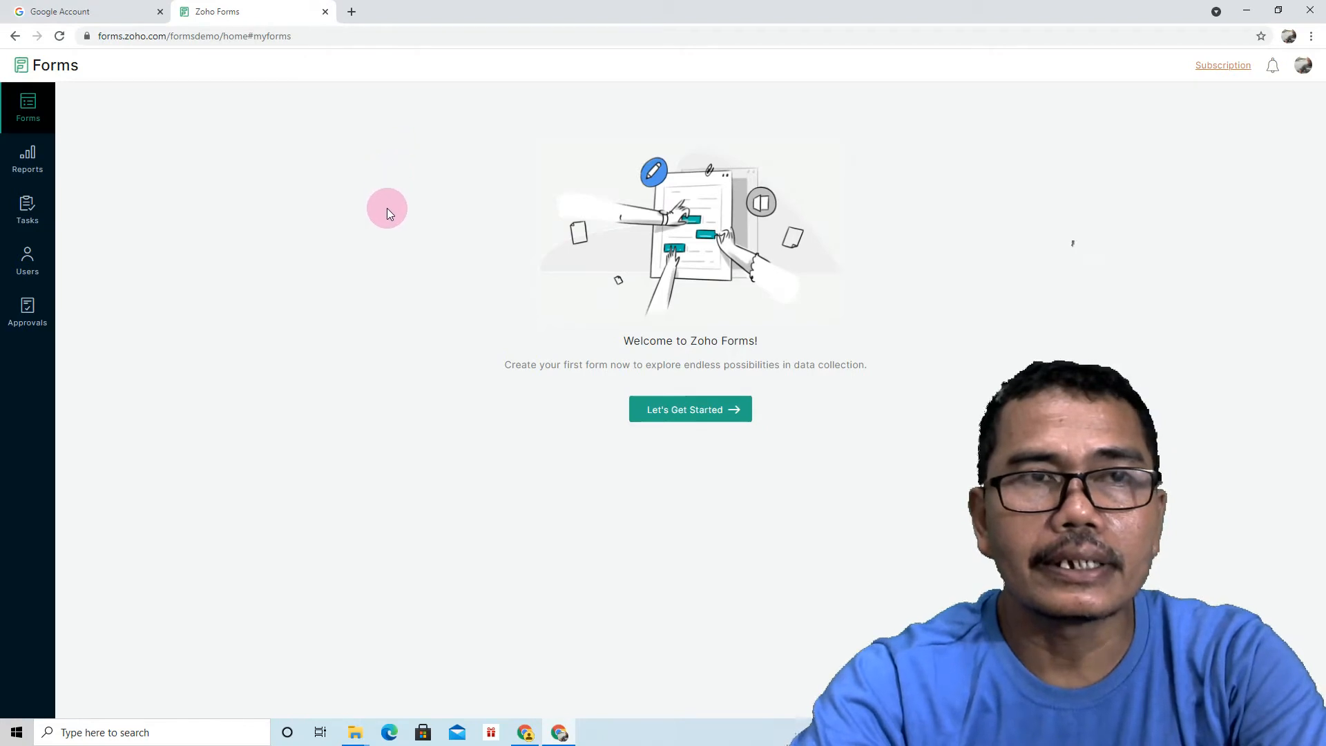
Create a blank form named "ABSENSI KELAS X IPS 1 MAPEL EKONOMI" with a description asking students to record their online learning attendance truthfully
{"action": "left_click", "coordinate": [692, 413]}
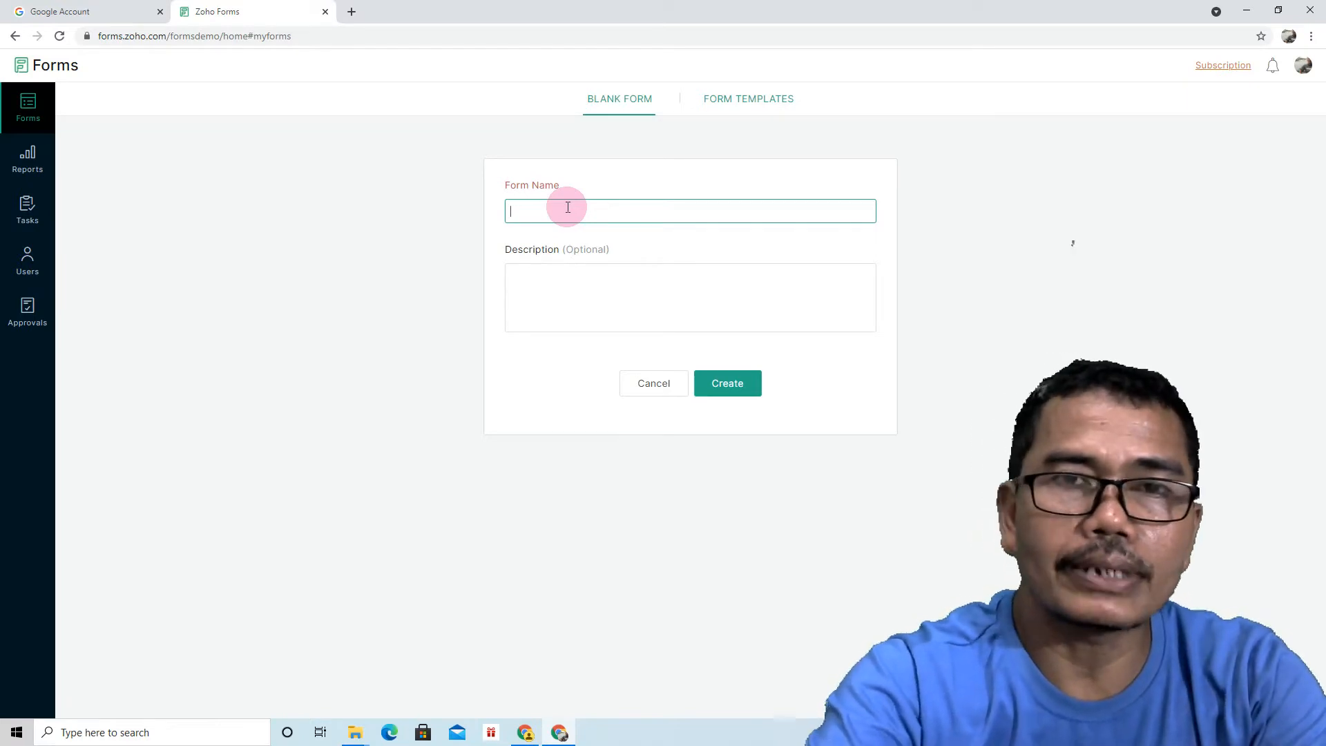
{"action": "type", "text": "A"}
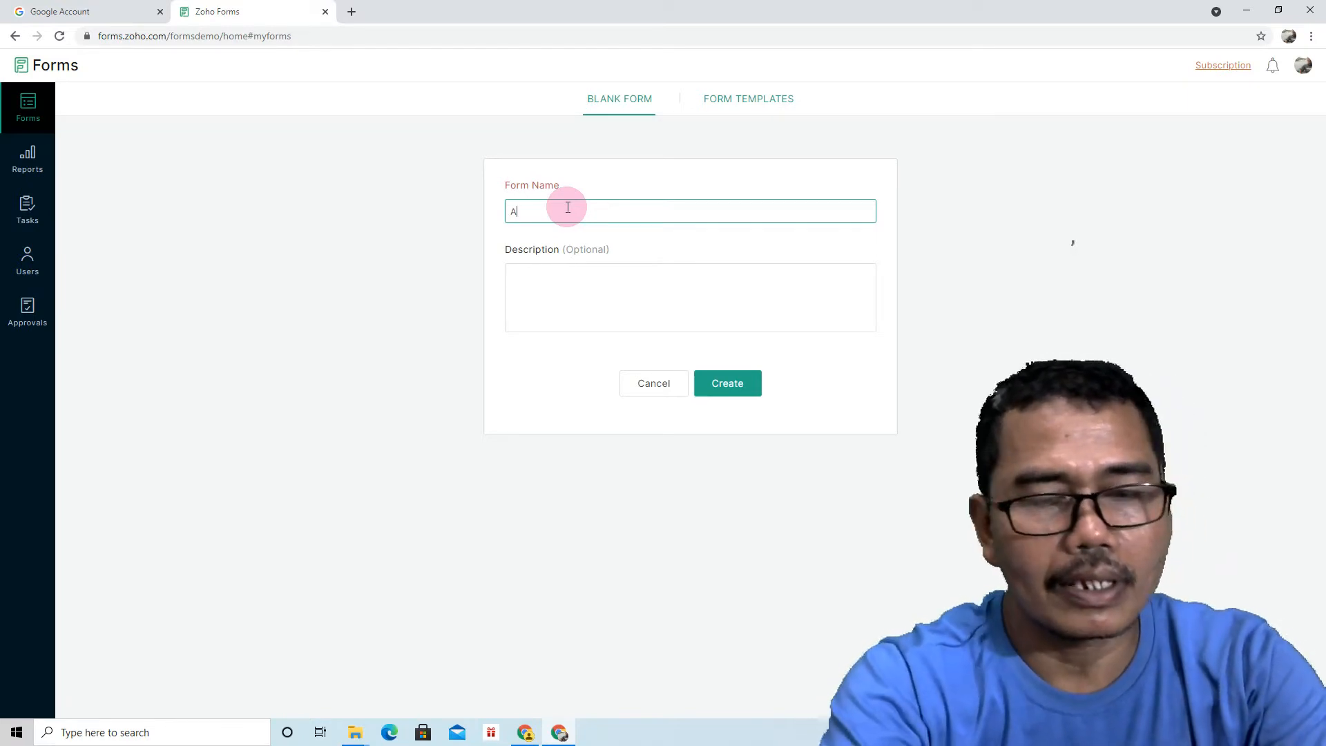
{"action": "type", "text": "B"}
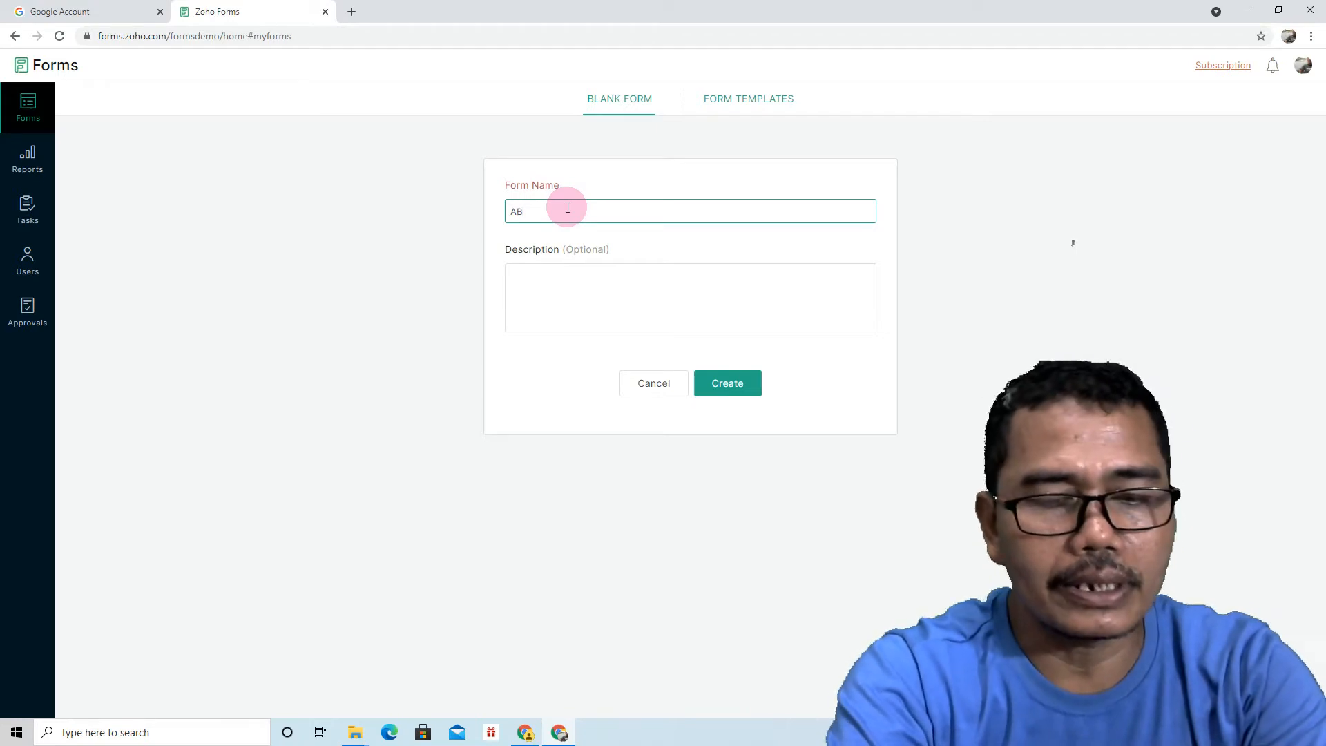
{"action": "type", "text": "SENSI MAPEL"}
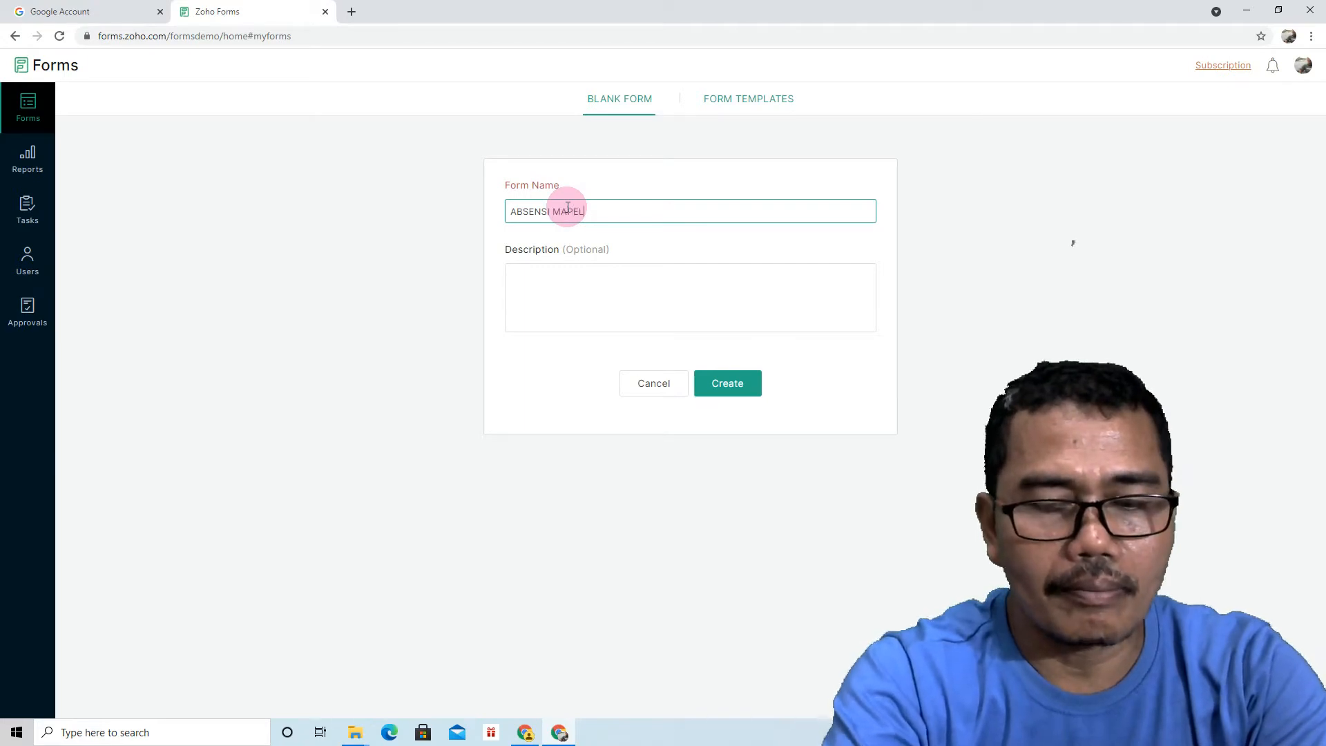
{"action": "key", "text": "BackSpace"}
{"action": "key", "text": "BackSpace"}
{"action": "key", "text": "BackSpace"}
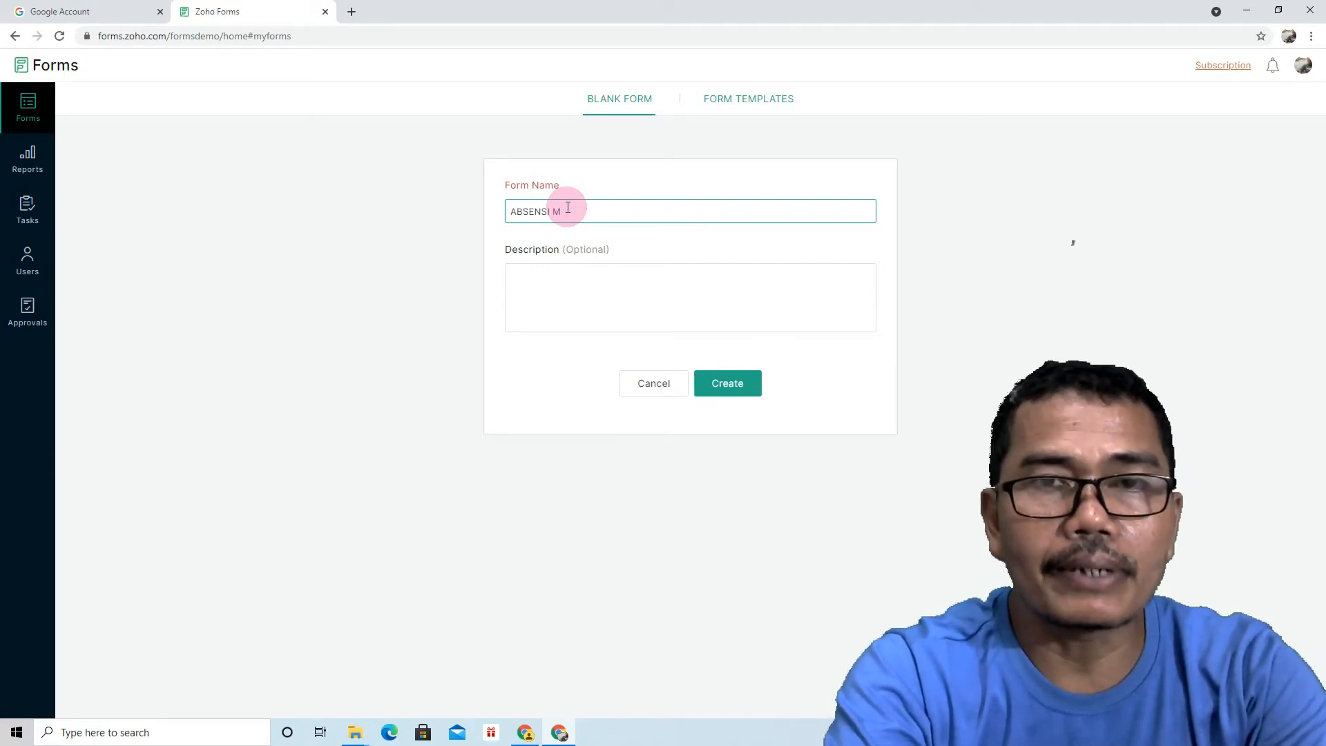
{"action": "key", "text": "BackSpace"}
{"action": "key", "text": "BackSpace"}
{"action": "type", "text": "KELAS"}
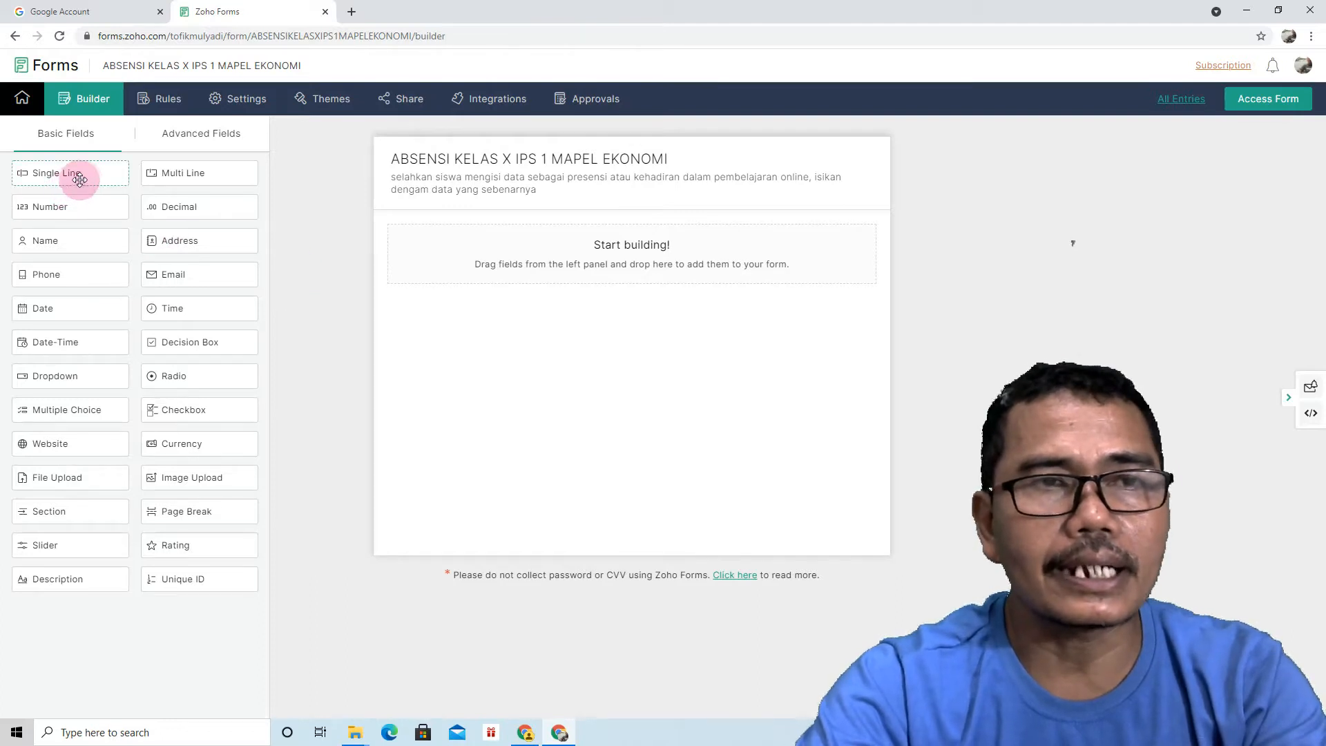
{"action": "left_click", "coordinate": [64, 243]}
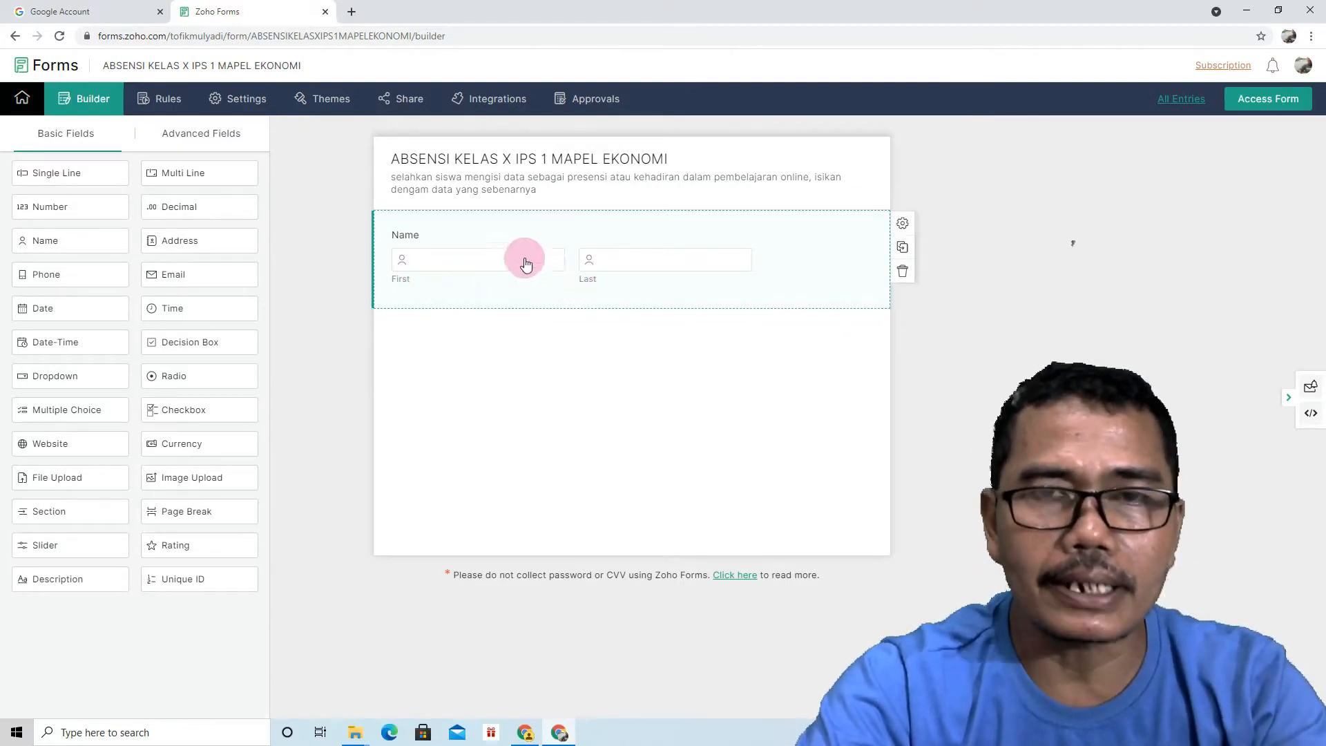
{"action": "left_click", "coordinate": [903, 272]}
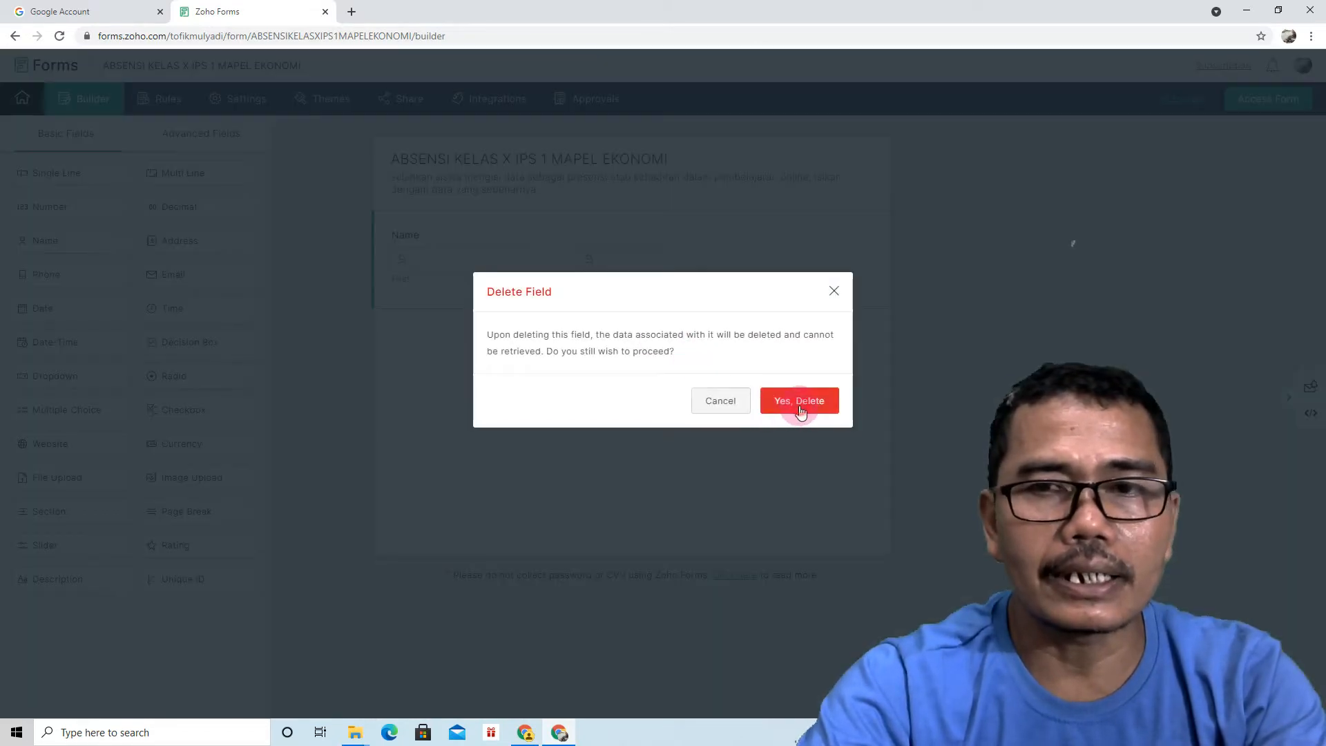
{"action": "left_click", "coordinate": [799, 404]}
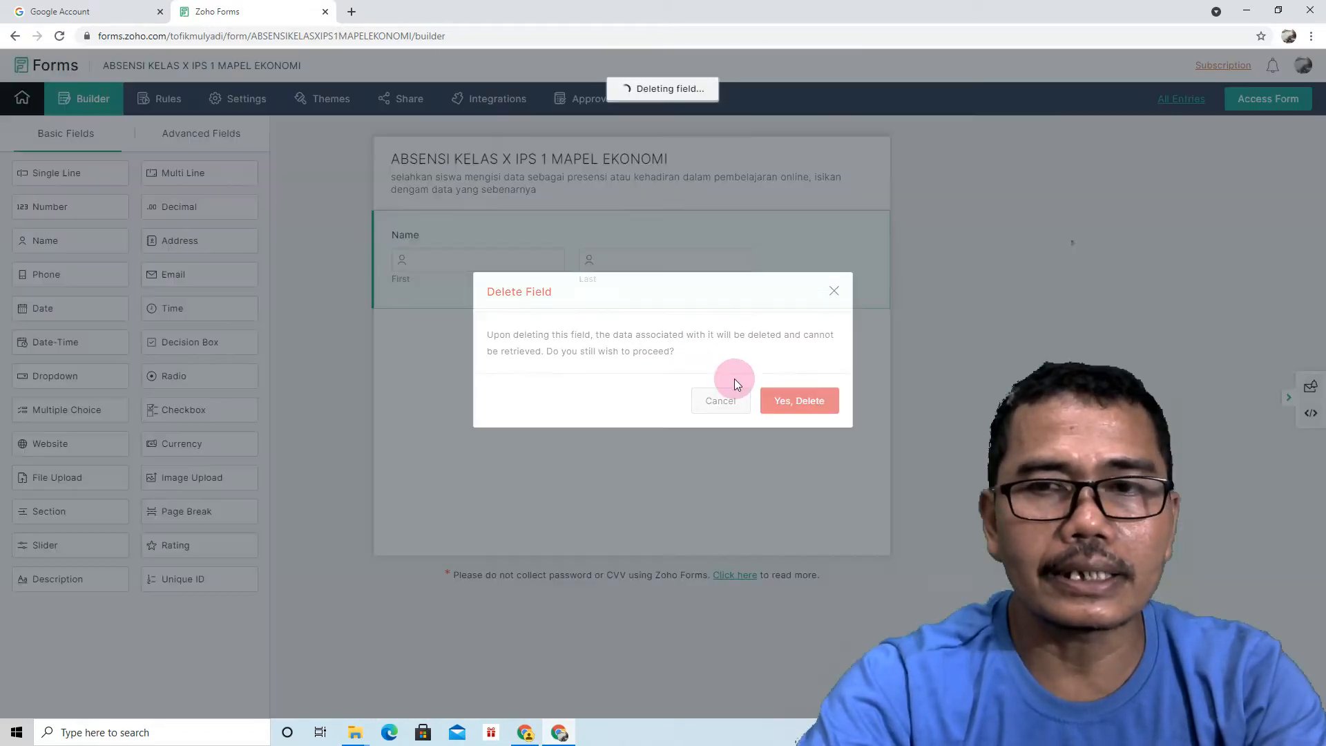
Add a Single Line field to the form and label it "Nama"
{"action": "left_click_drag", "start_coordinate": [63, 176], "coordinate": [599, 313]}
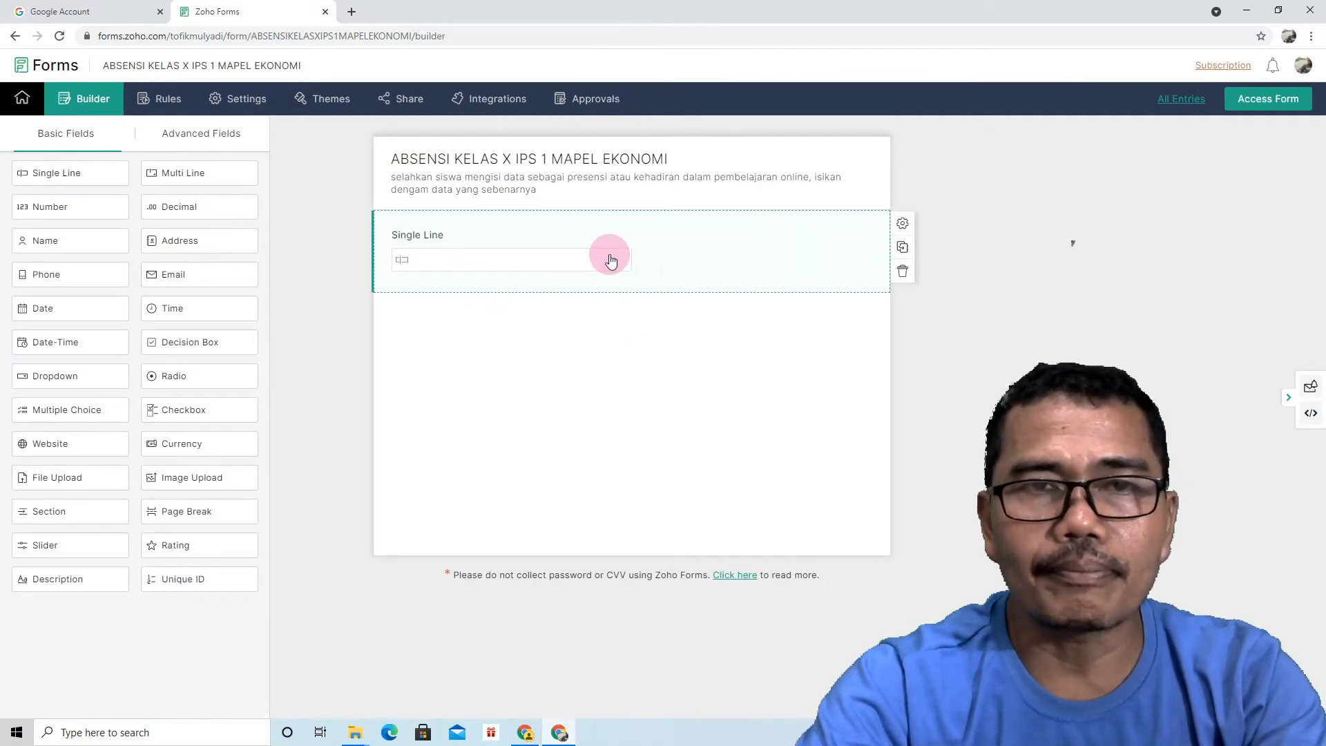
{"action": "left_click", "coordinate": [482, 252]}
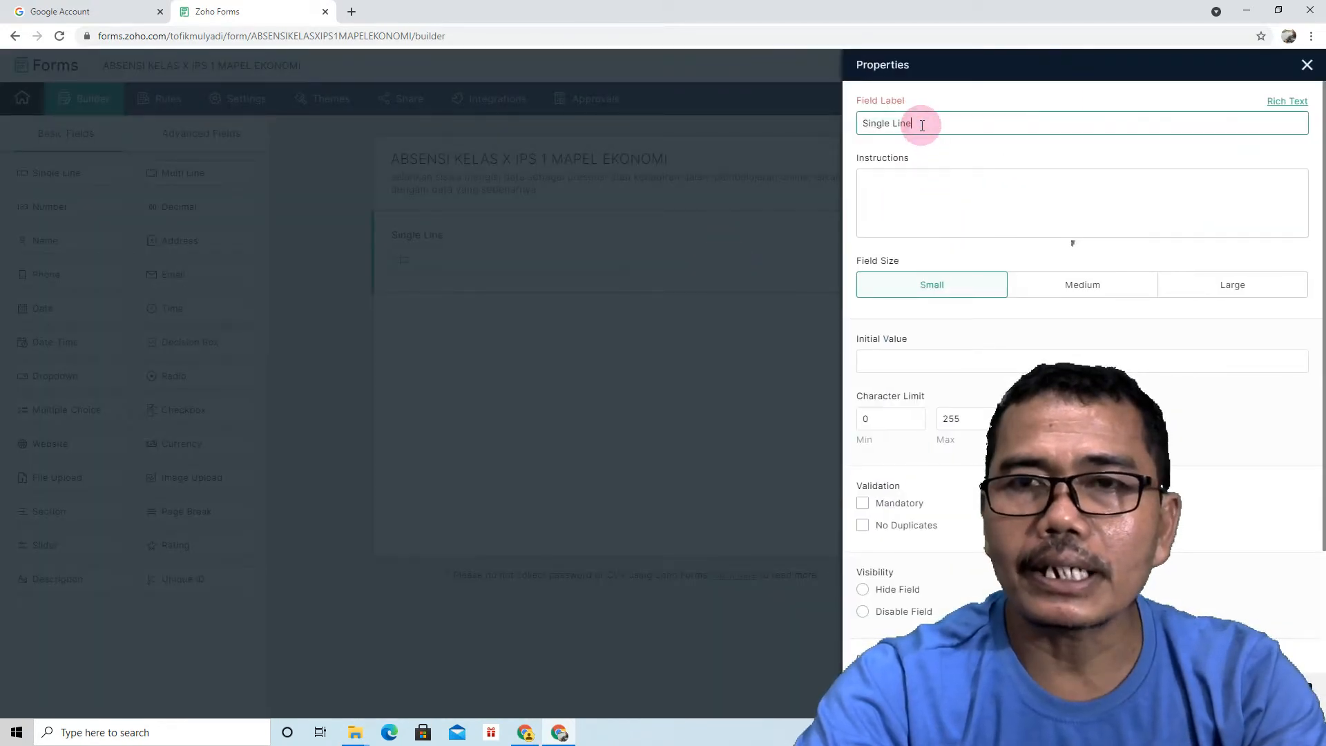
{"action": "left_click_drag", "start_coordinate": [922, 126], "coordinate": [853, 132]}
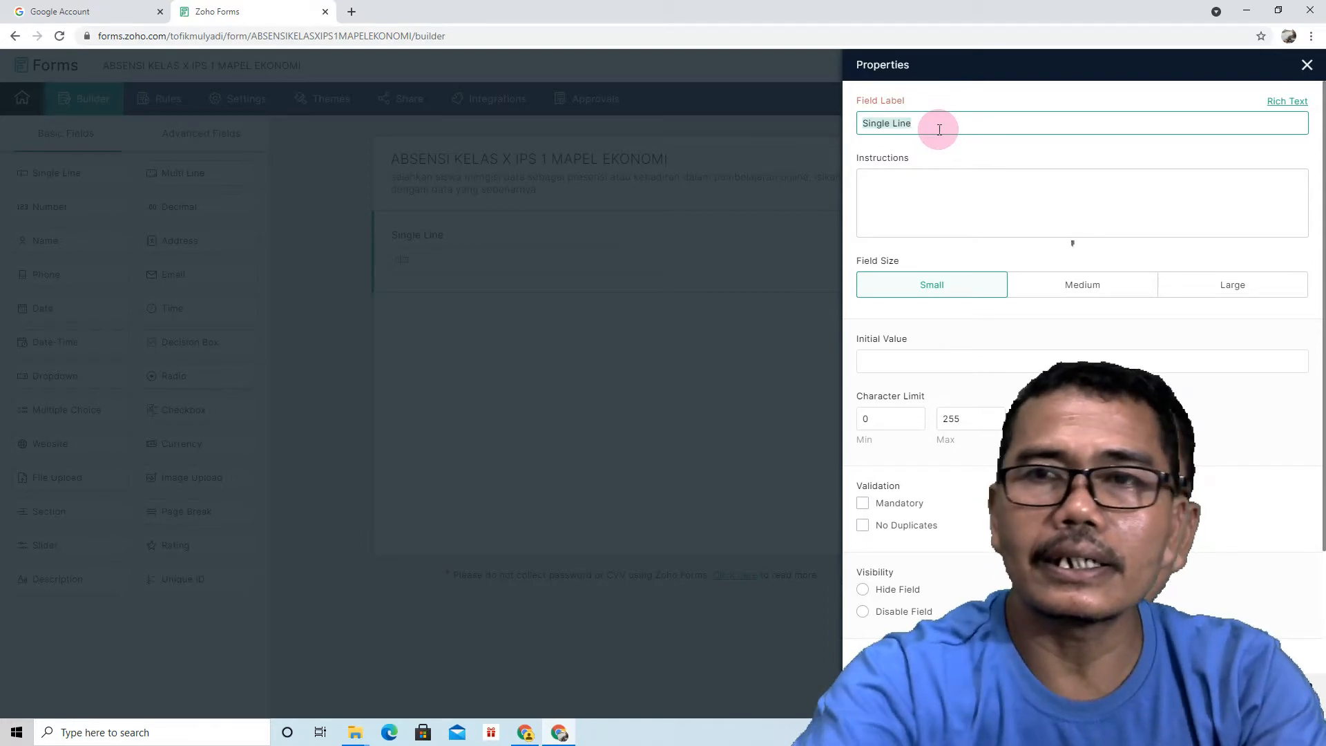
{"action": "type", "text": "Nama"}
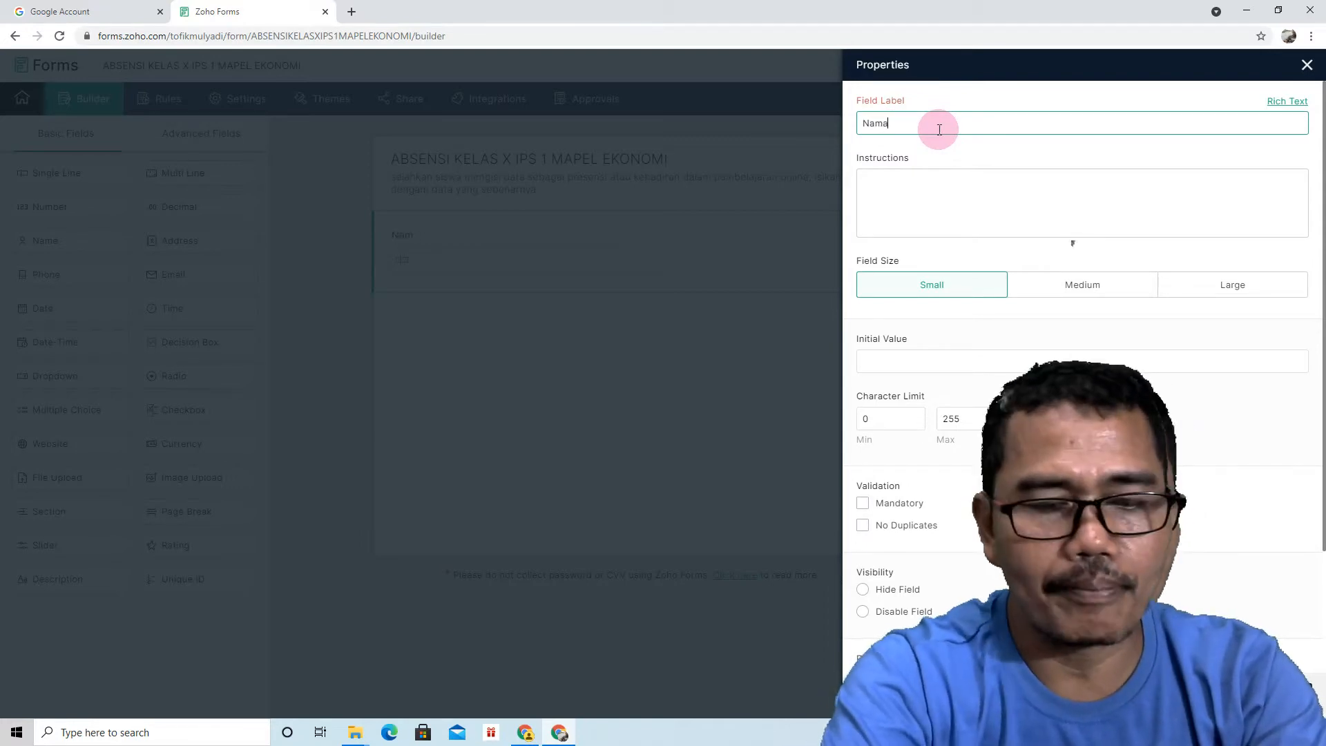
Give the Nama field the instructions "isikan nama yang sebenarnya", make it mandatory and save its properties
{"action": "left_click", "coordinate": [896, 195]}
{"action": "type", "text": "isi"}
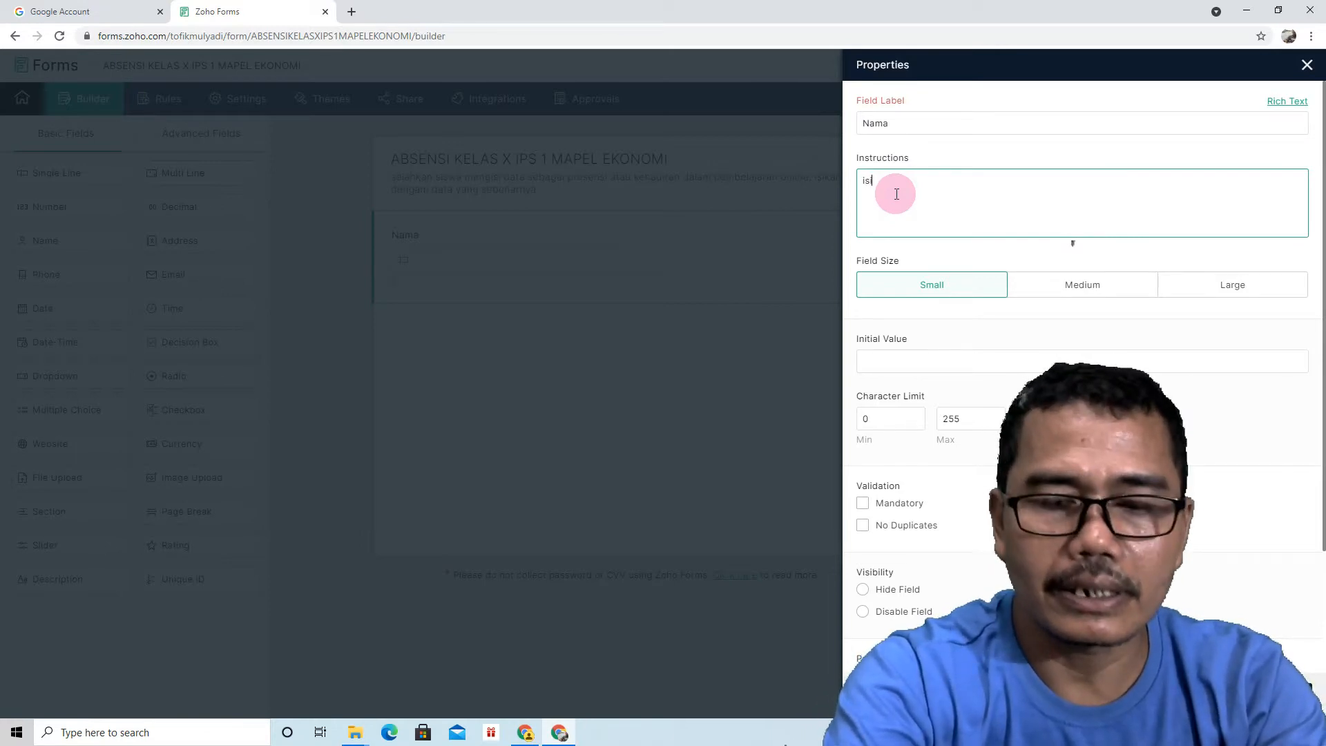
{"action": "type", "text": "kan nama "}
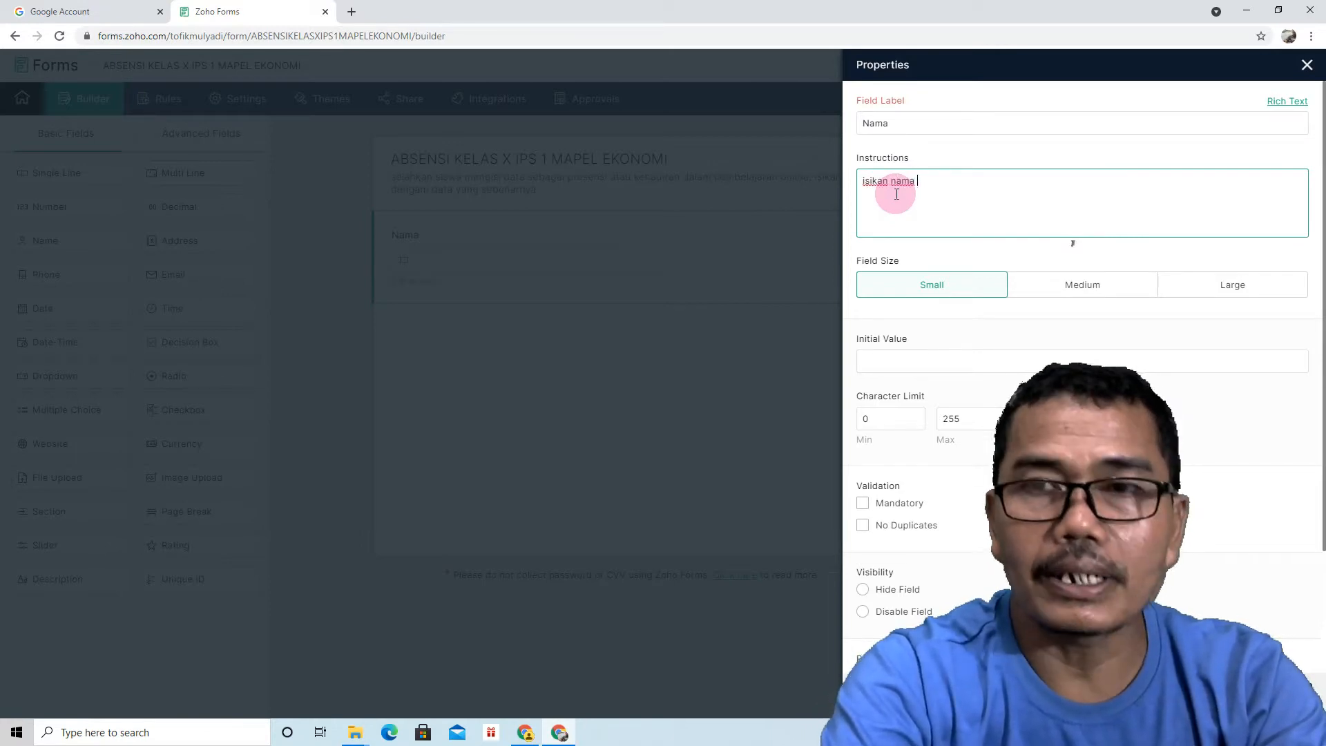
{"action": "type", "text": "yang sebenarnya"}
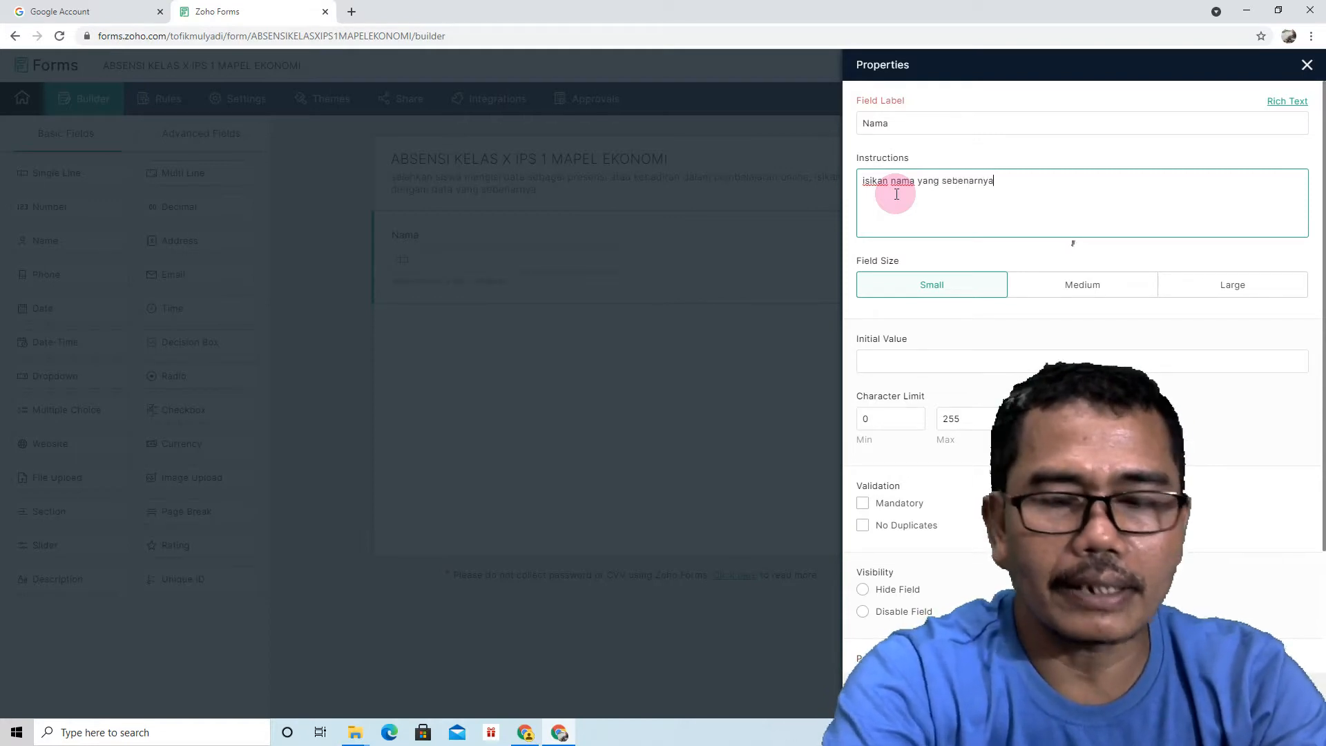
{"action": "scroll", "coordinate": [960, 326], "scroll_direction": "down", "scroll_amount": 2}
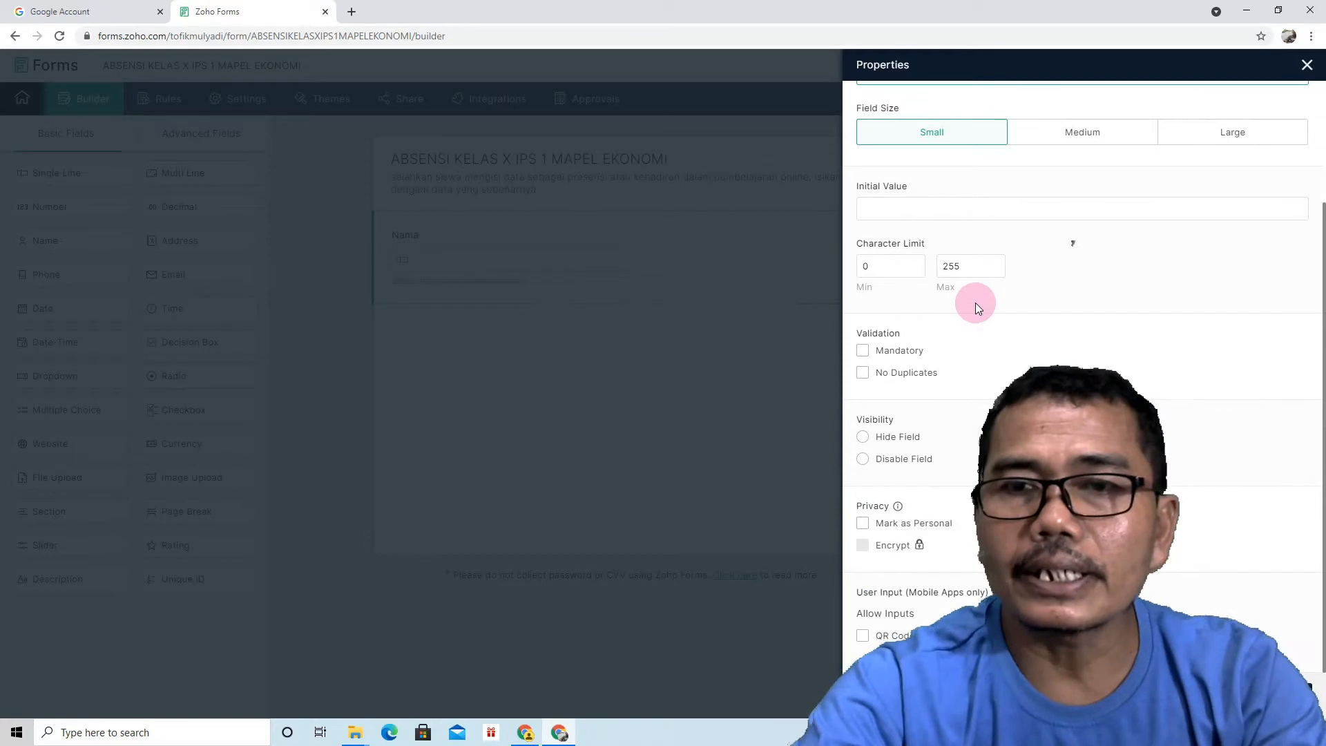
{"action": "left_click", "coordinate": [863, 351]}
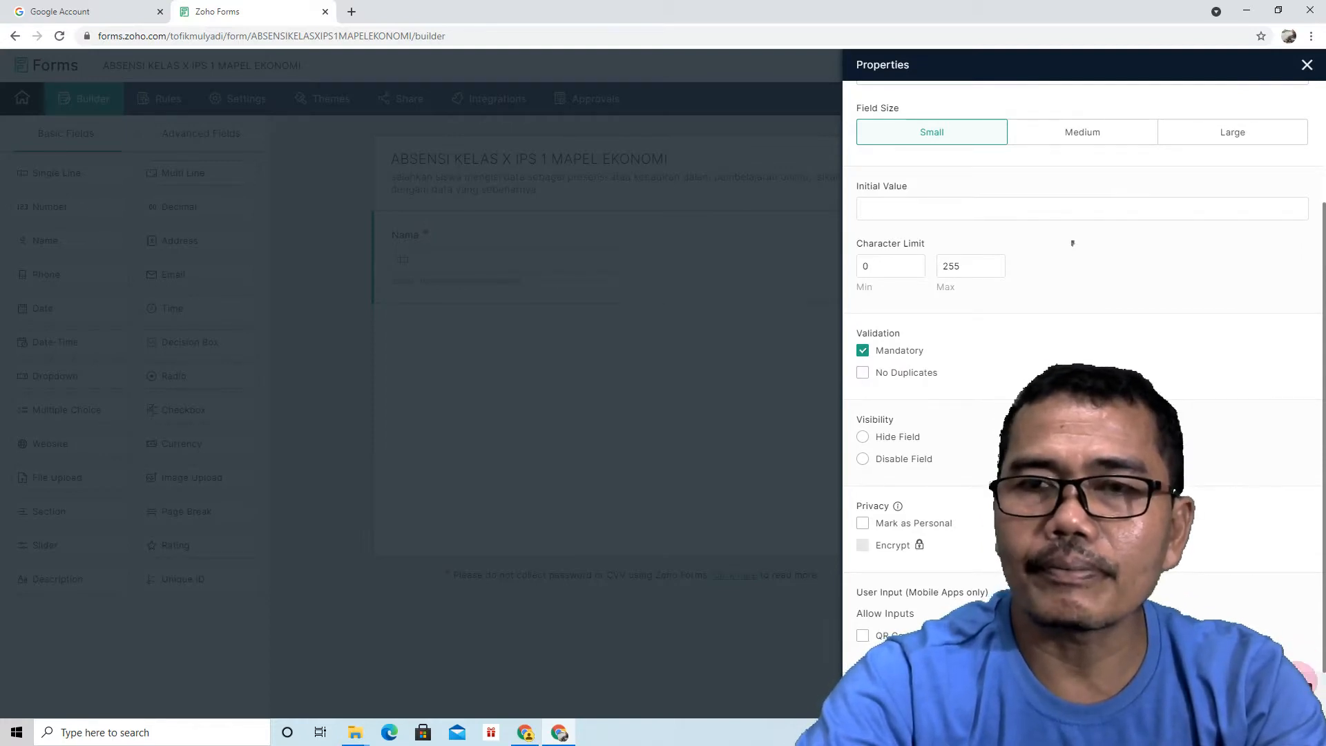
{"action": "left_click", "coordinate": [1296, 682]}
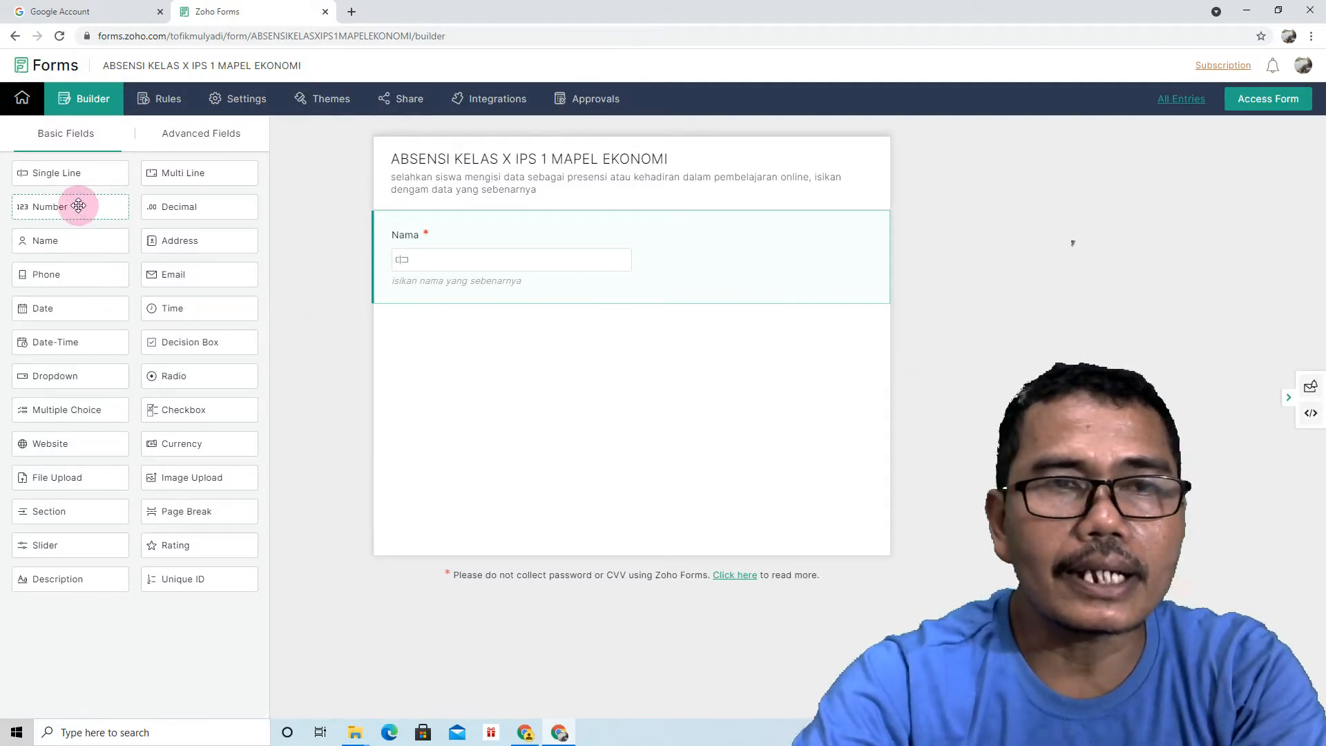
Add a Number field below the Nama field and label it "Nomor Urut"
{"action": "left_click_drag", "start_coordinate": [78, 206], "coordinate": [438, 343]}
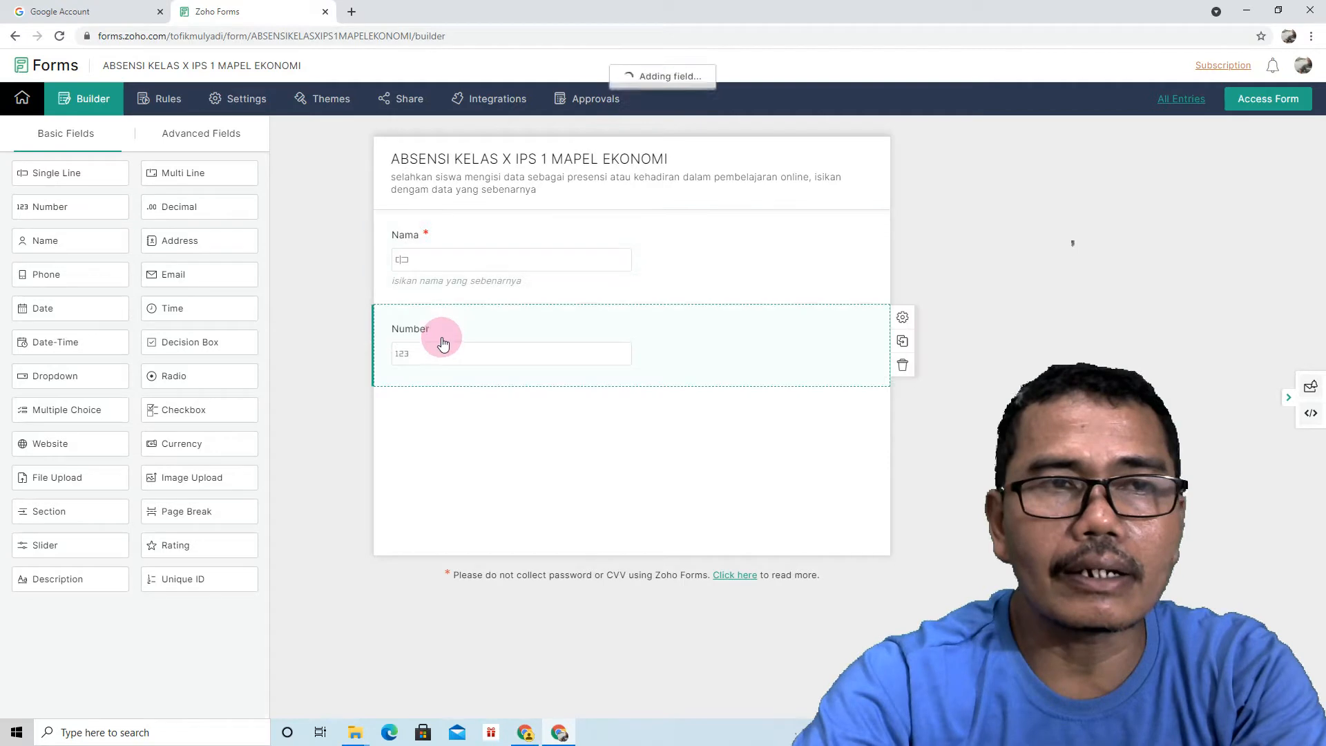
{"action": "left_click", "coordinate": [474, 358]}
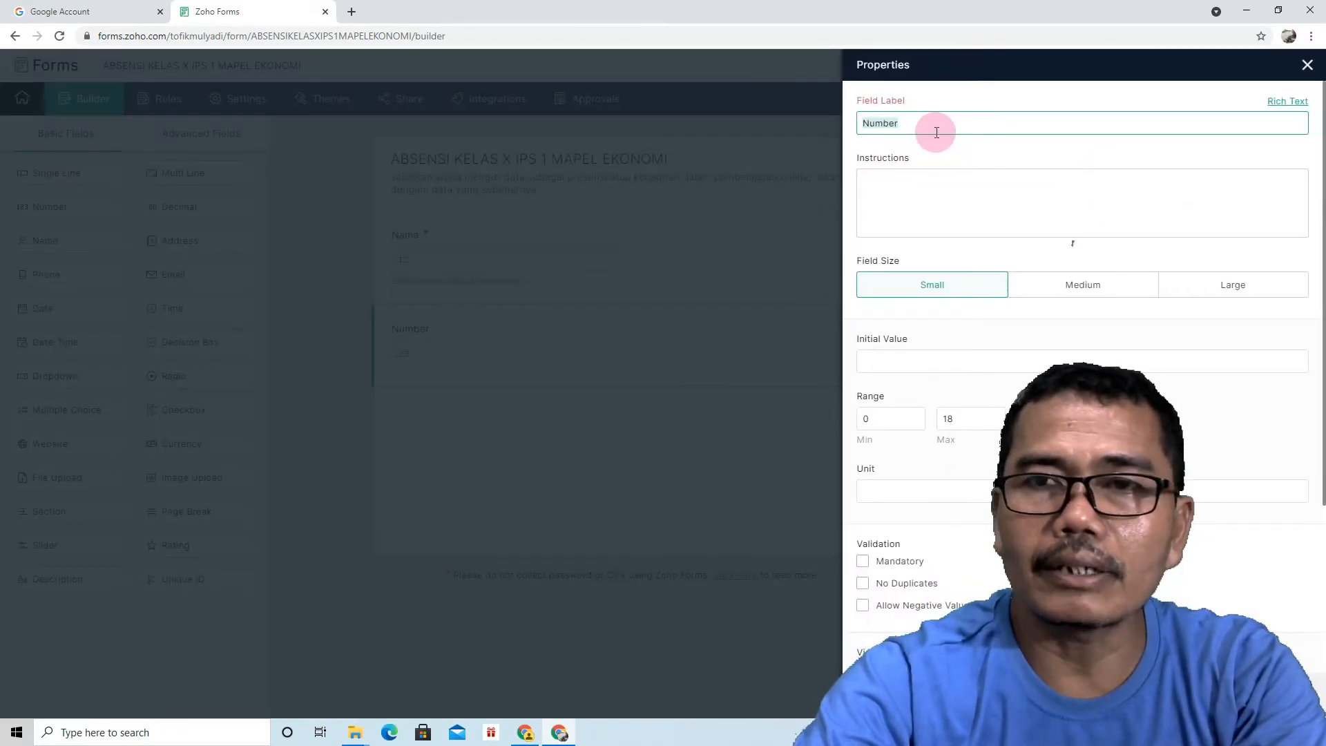
{"action": "type", "text": "Nomo"}
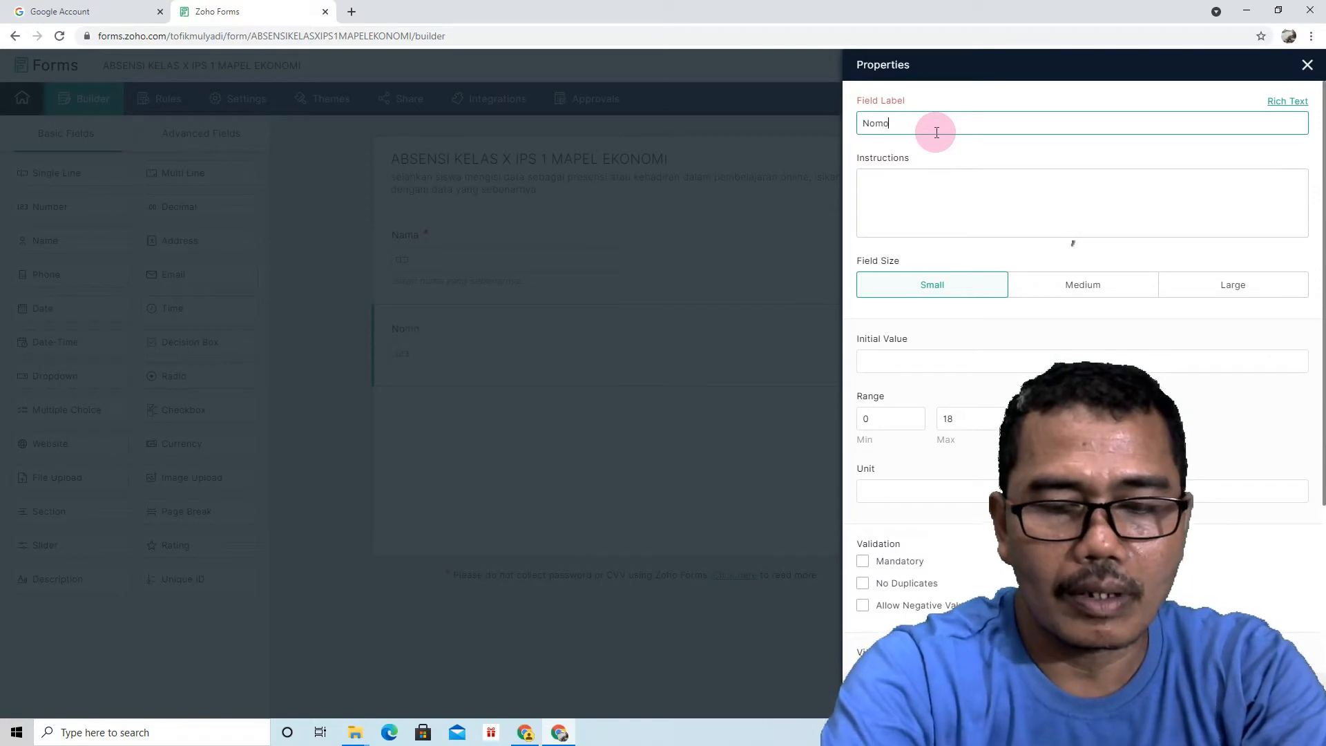
{"action": "type", "text": "r "}
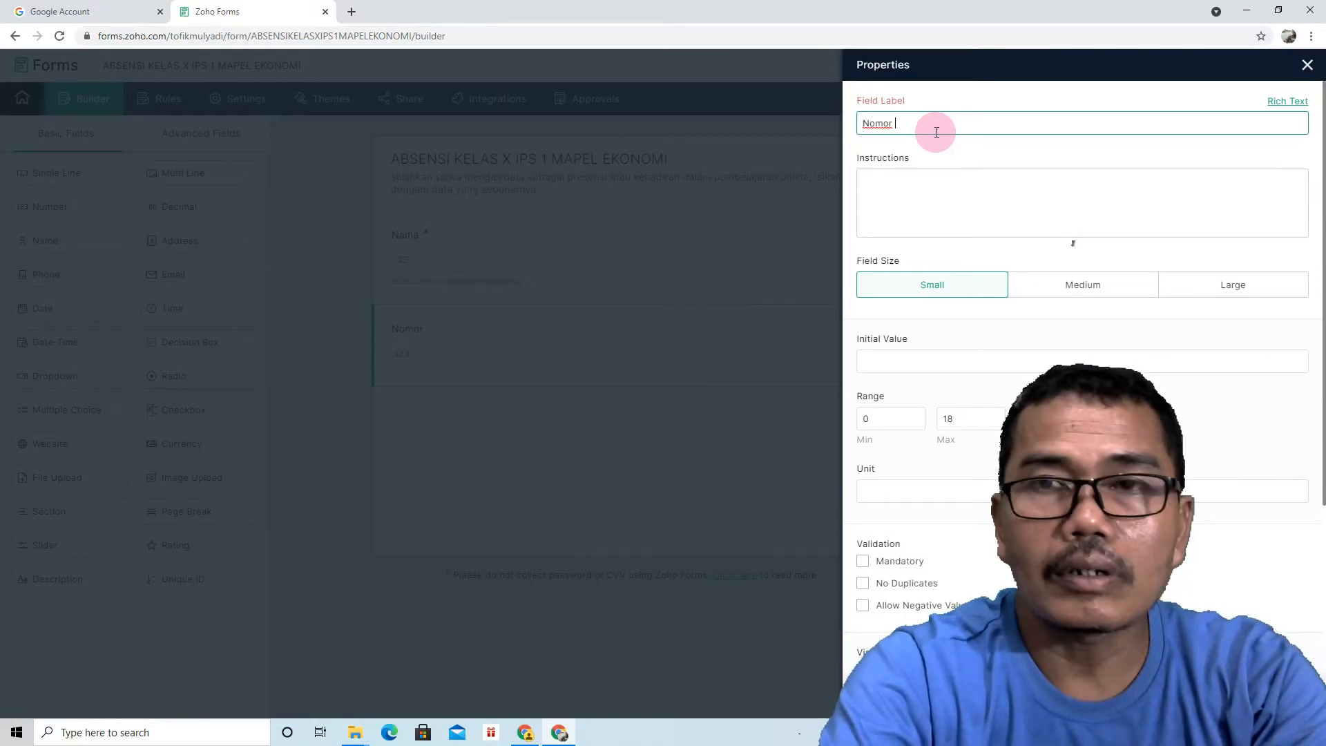
{"action": "type", "text": "Urut"}
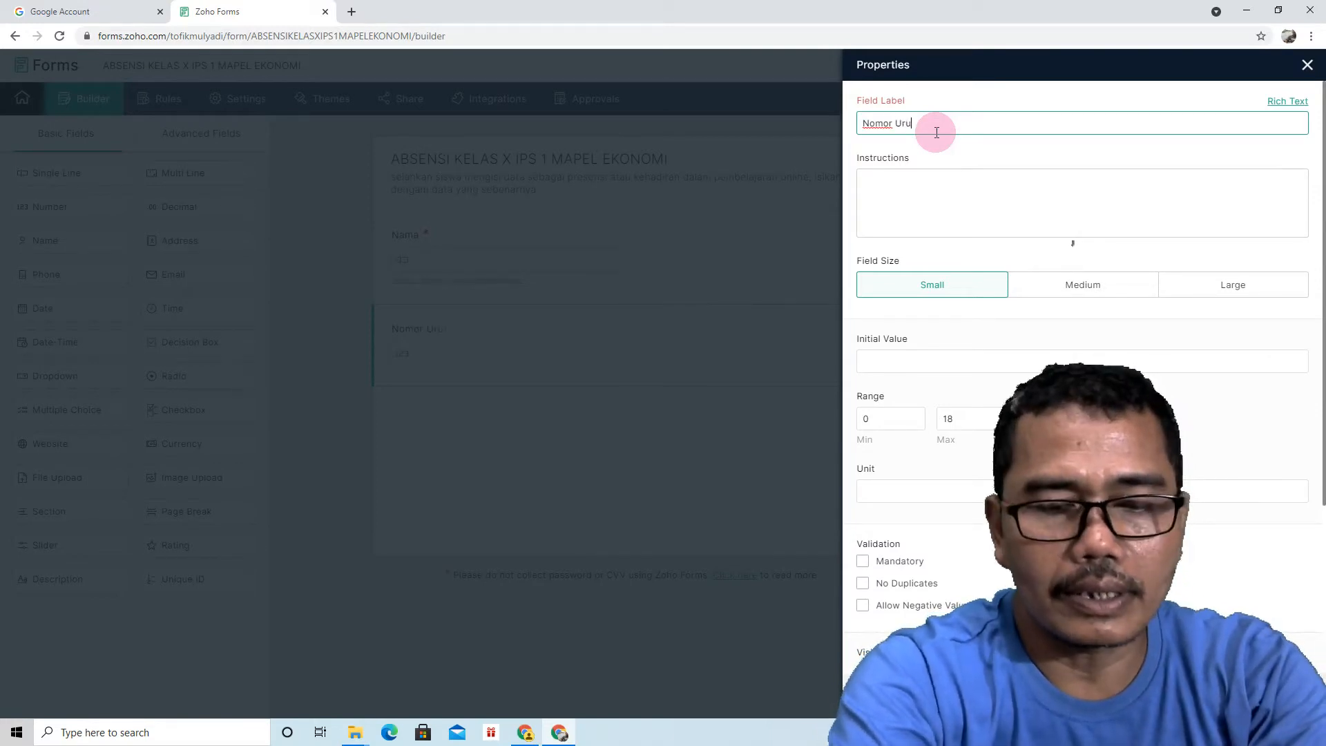
Give the Nomor Urut field the instructions "isikan nomor urut siswa di kelas", make it mandatory and save its properties
{"action": "left_click", "coordinate": [954, 194]}
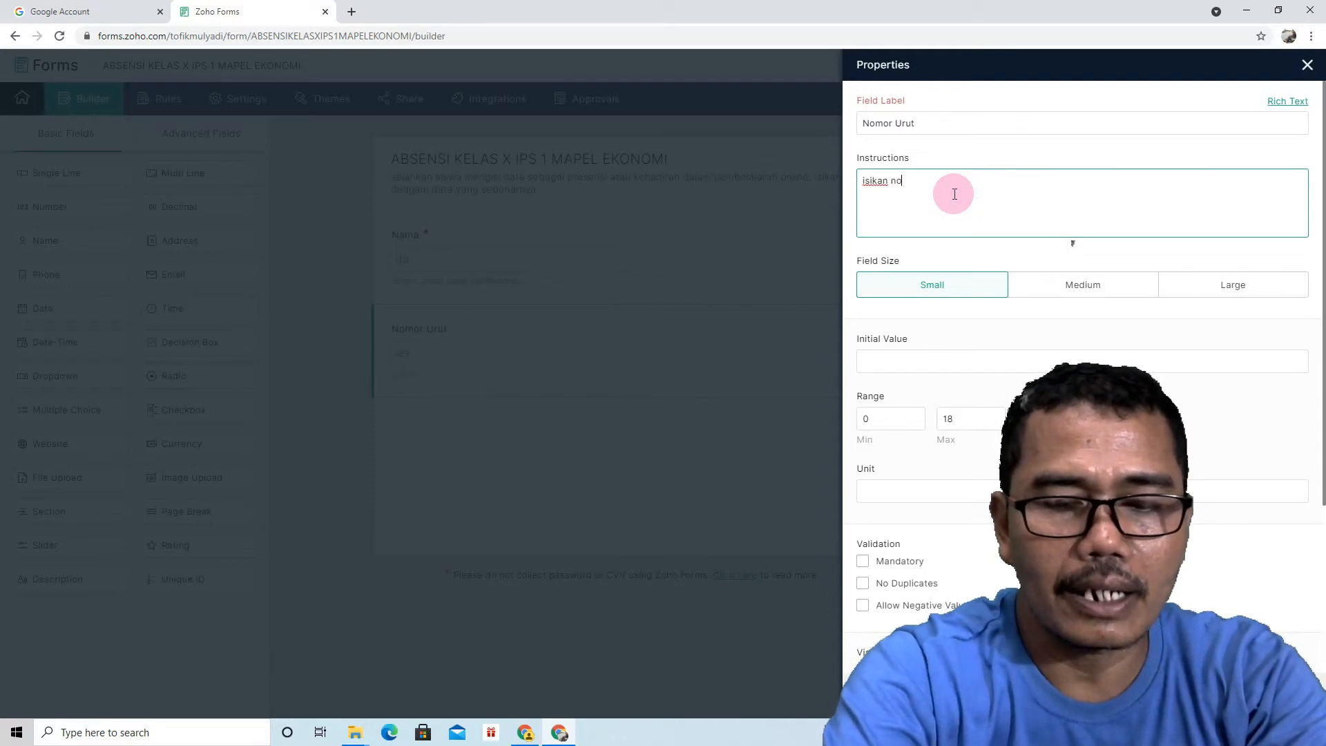
{"action": "type", "text": "isikan nomor u"}
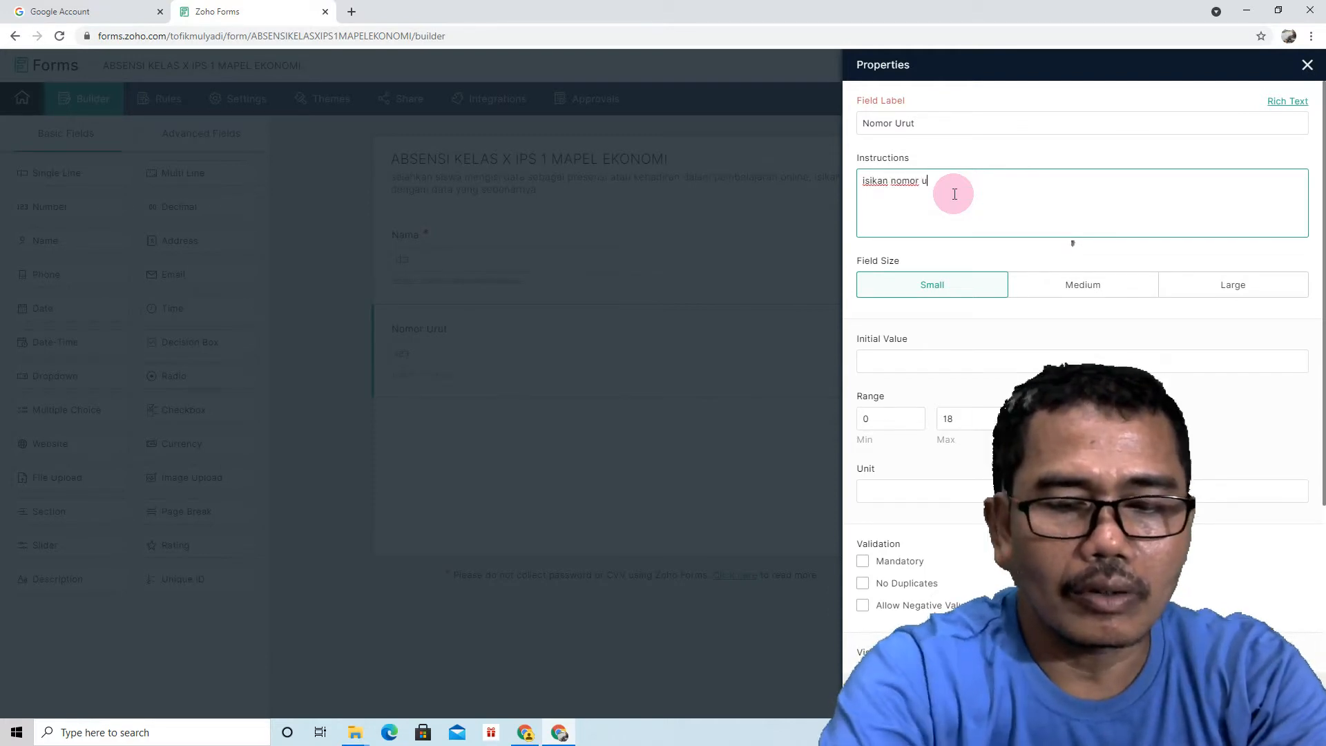
{"action": "type", "text": "rat"}
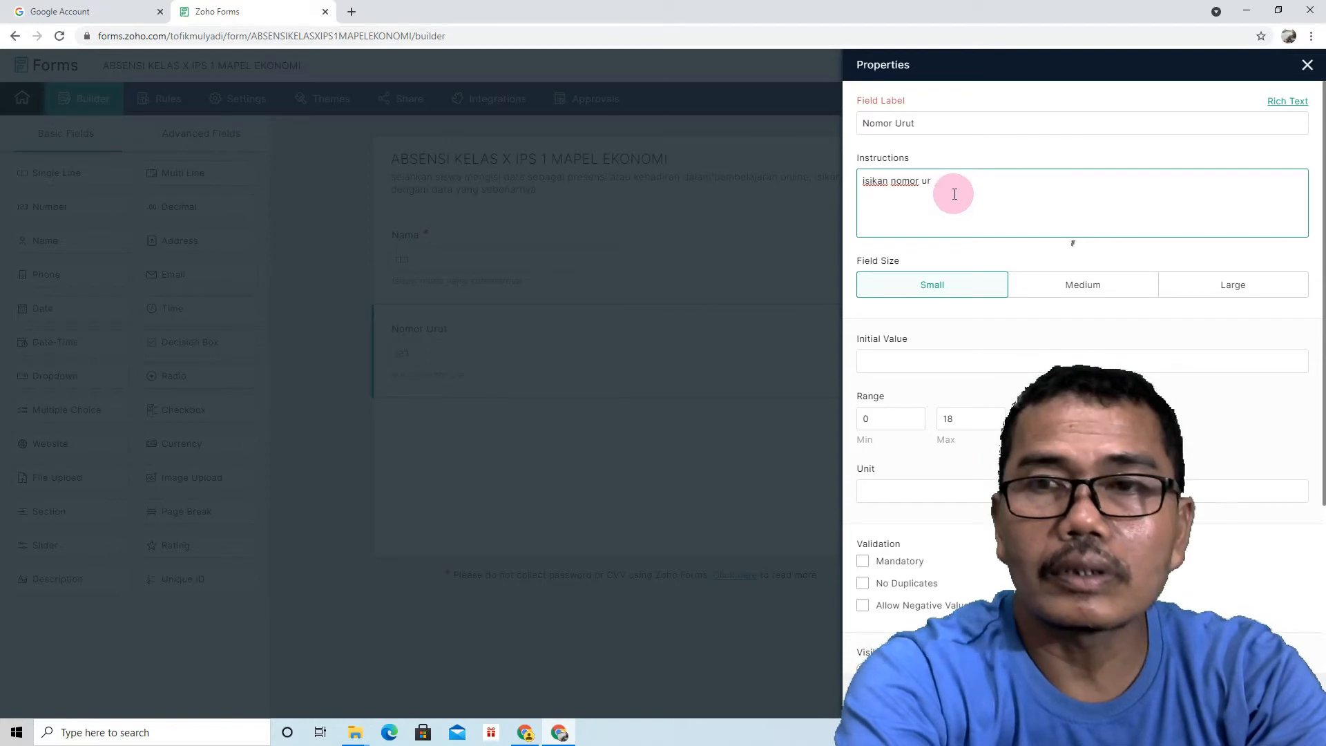
{"action": "type", "text": "ut "}
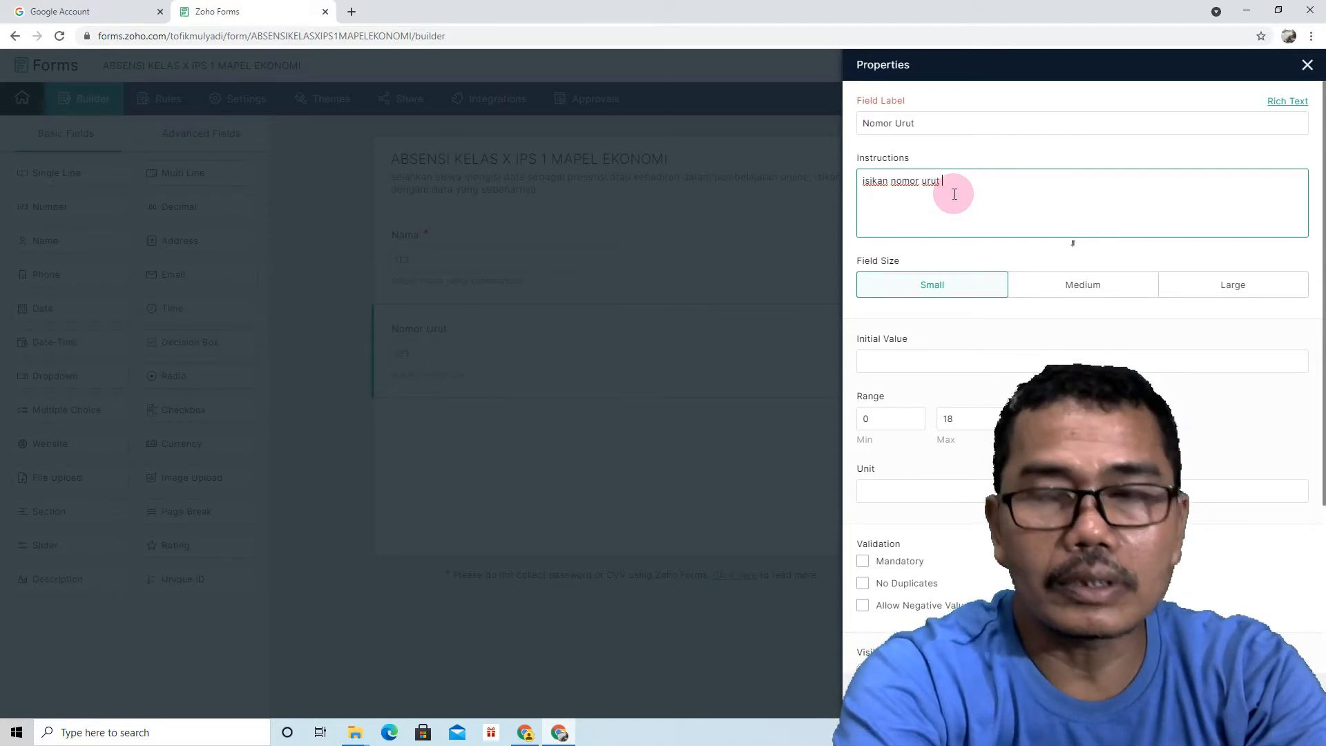
{"action": "type", "text": "siswa "}
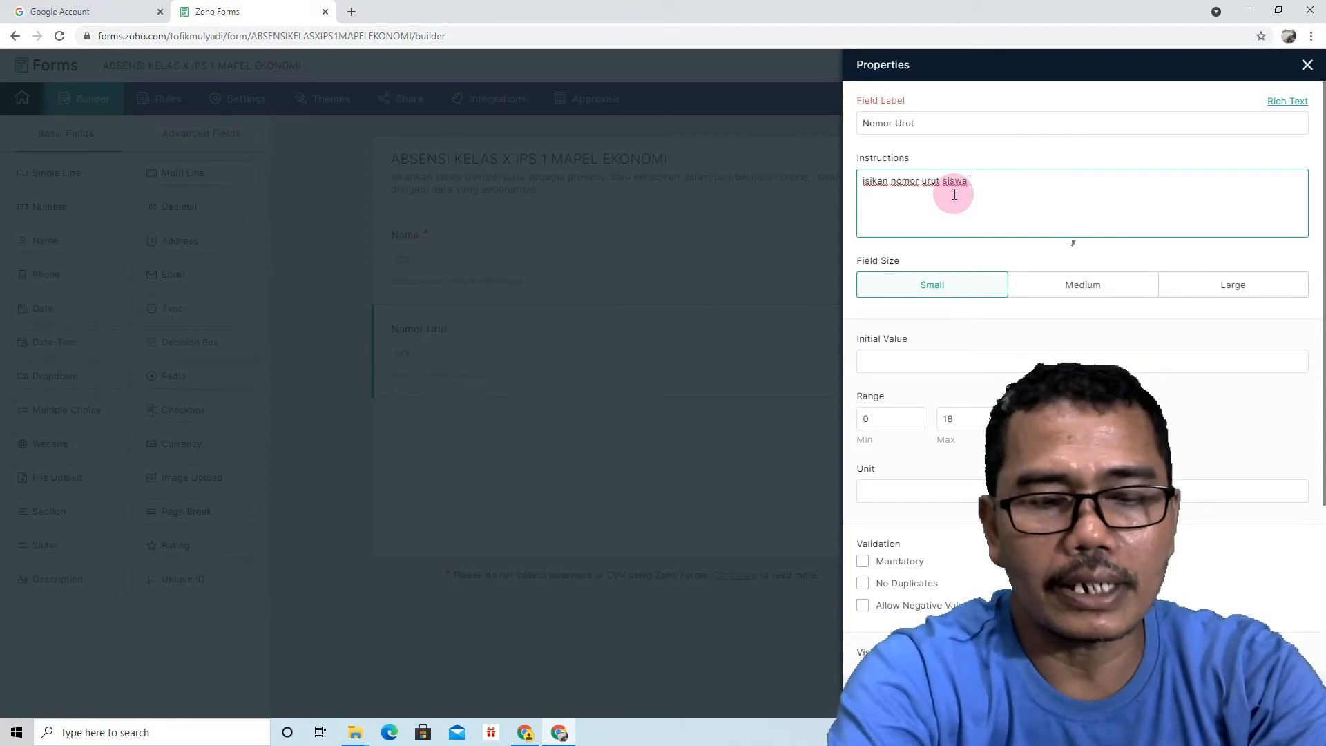
{"action": "type", "text": "di kelas"}
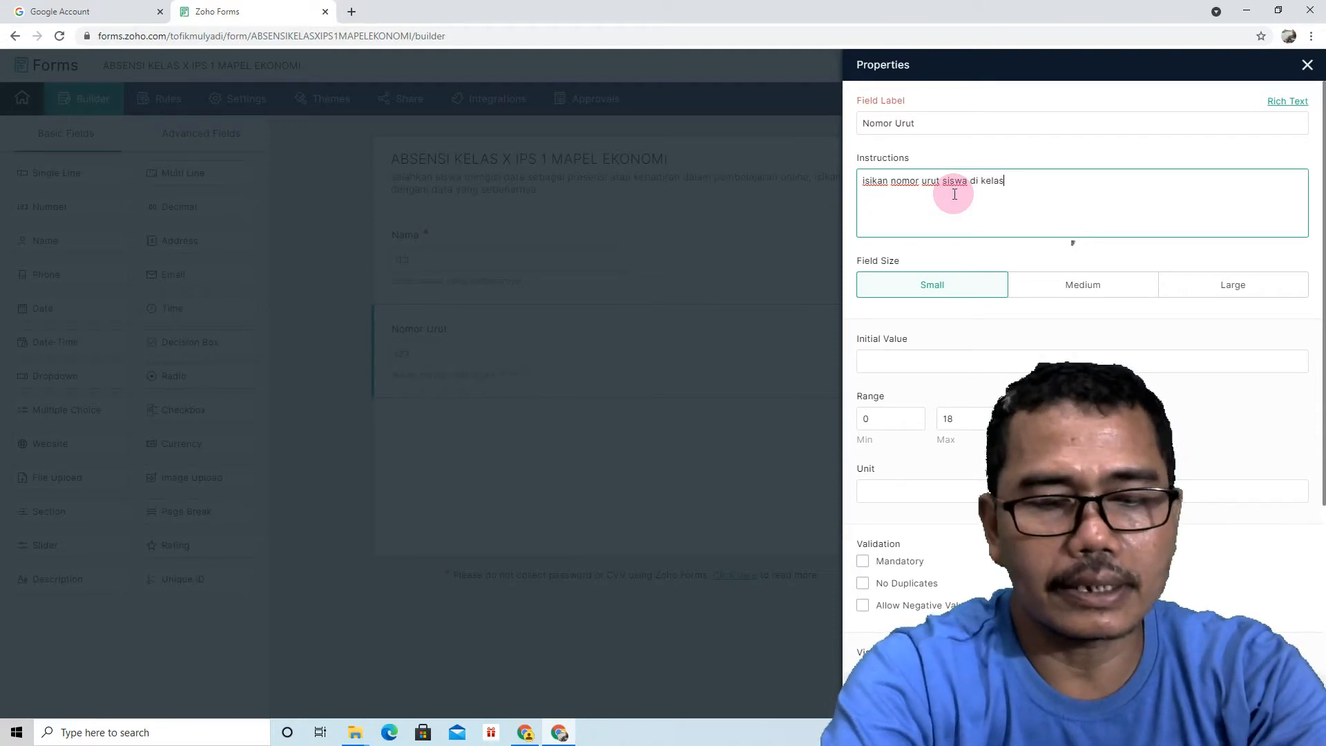
{"action": "left_click", "coordinate": [868, 563]}
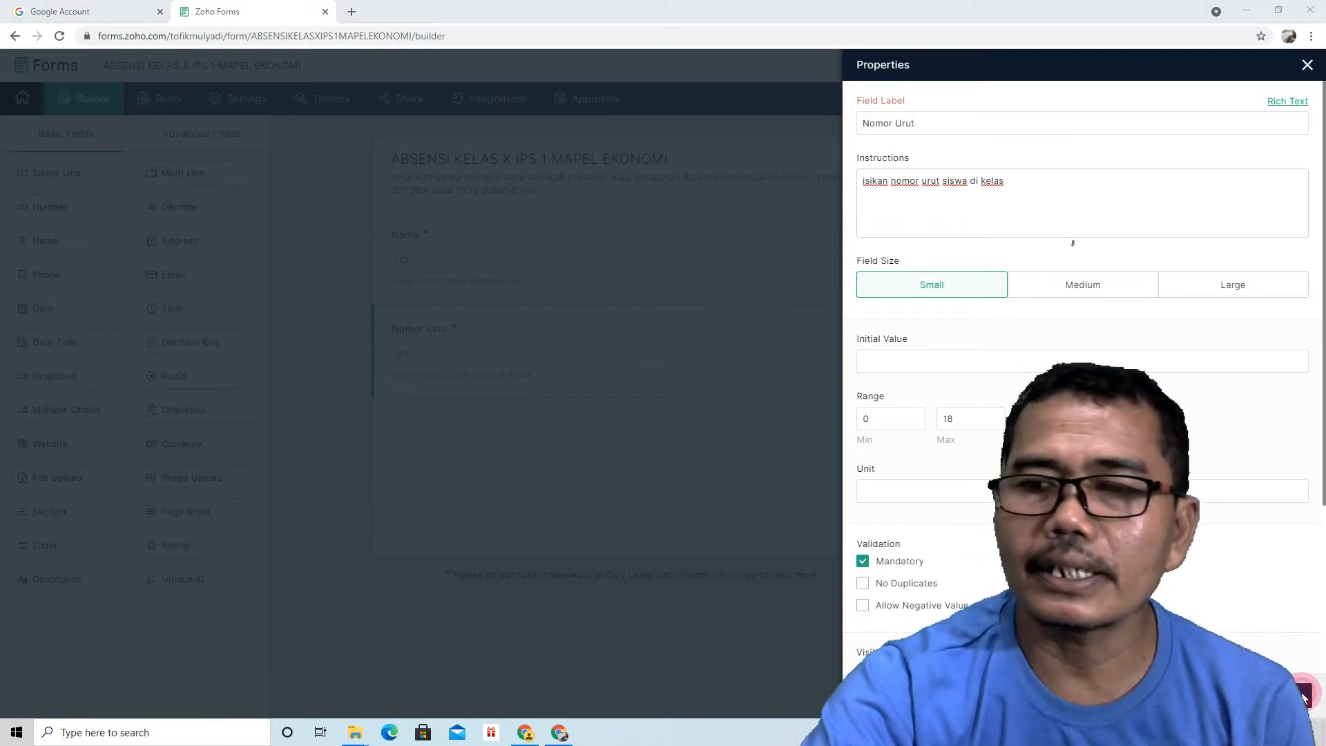
{"action": "left_click", "coordinate": [1304, 698]}
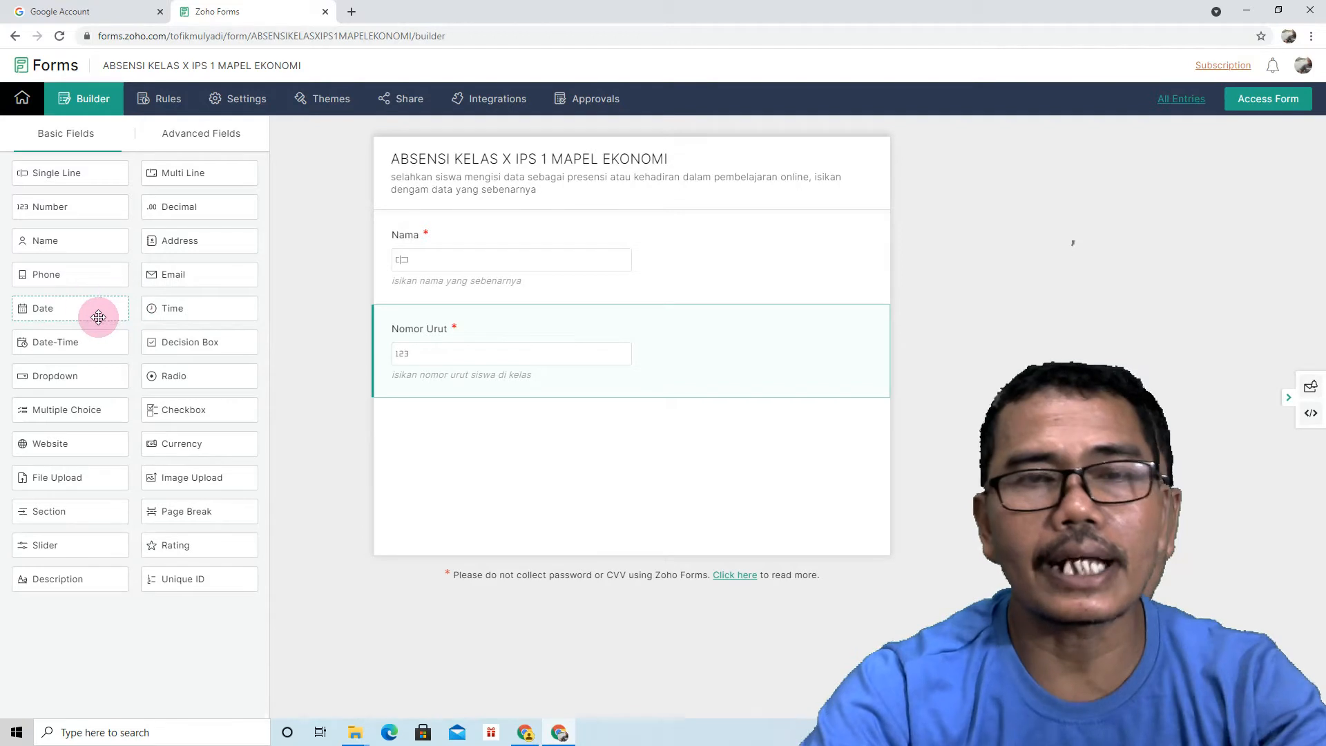
Add a Date field below Nomor Urut, label it "Tanggal" and save it as mandatory
{"action": "left_click_drag", "start_coordinate": [57, 310], "coordinate": [400, 387]}
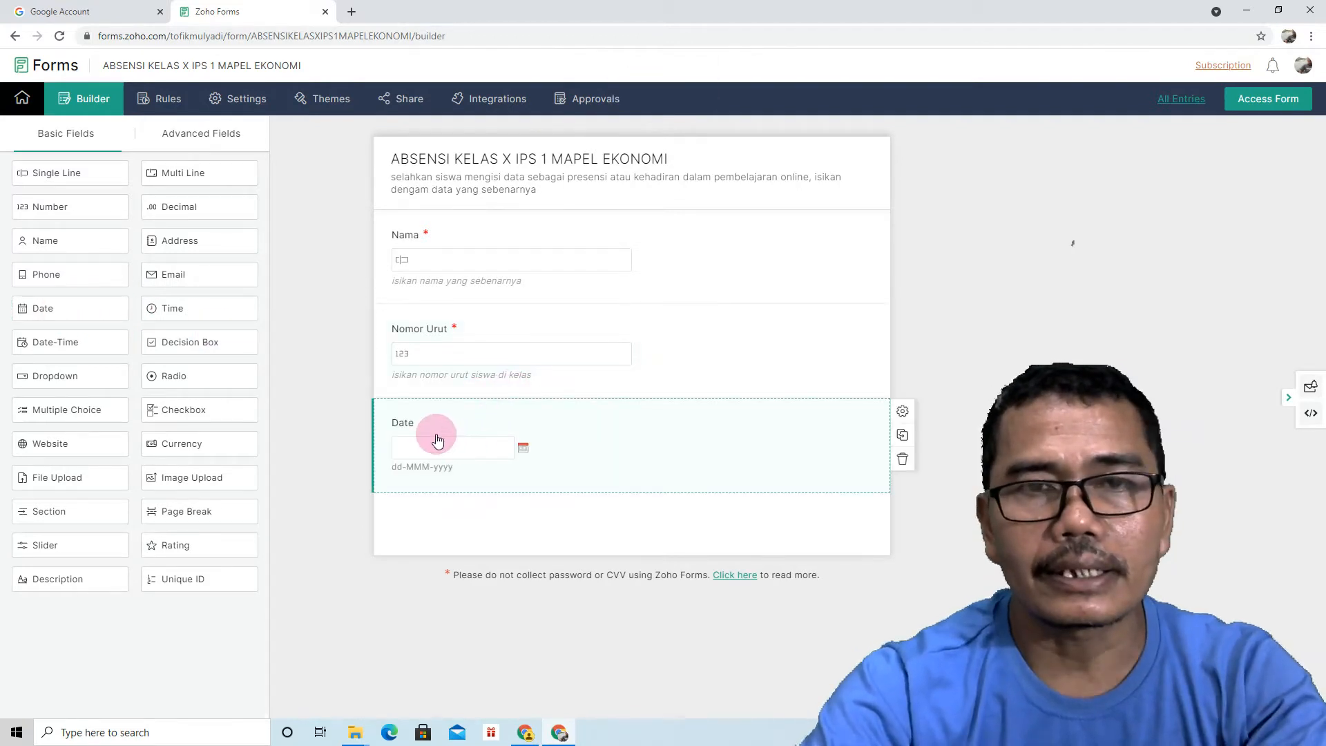
{"action": "left_click", "coordinate": [438, 441]}
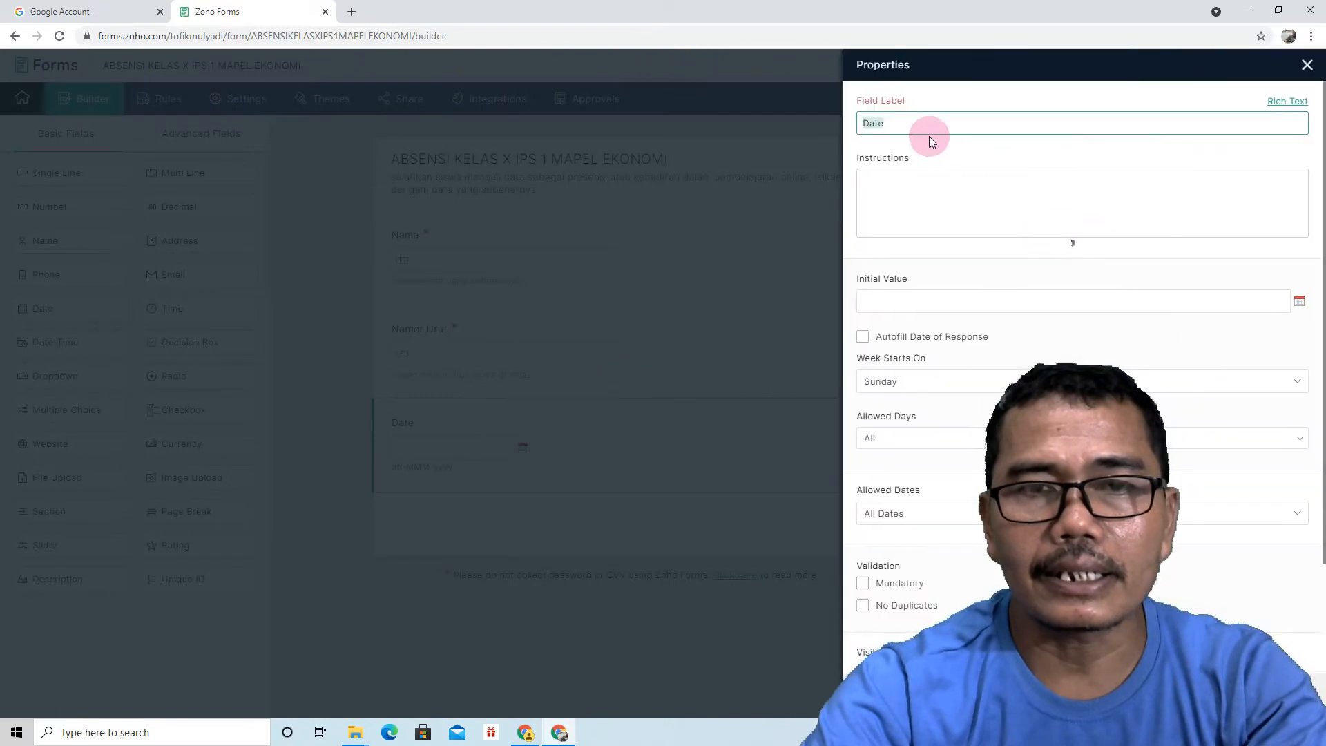
{"action": "type", "text": "T"}
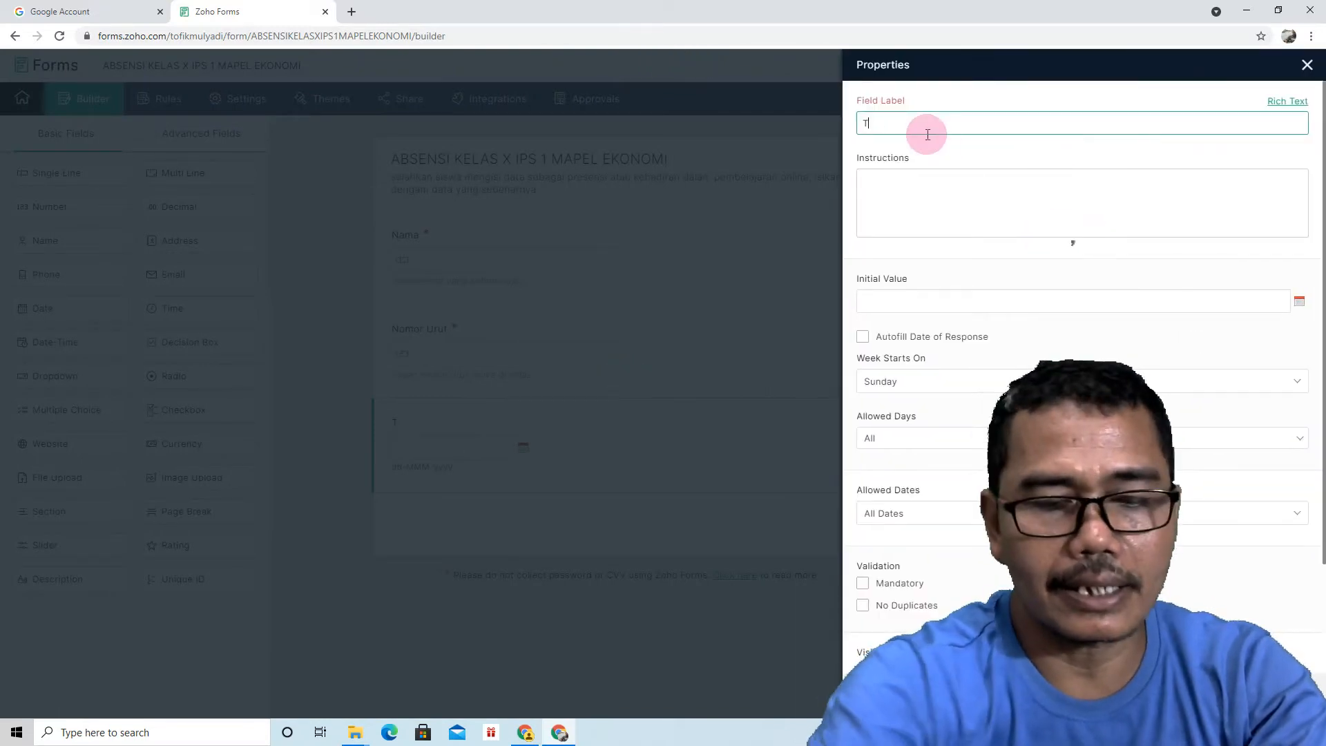
{"action": "type", "text": "anggal"}
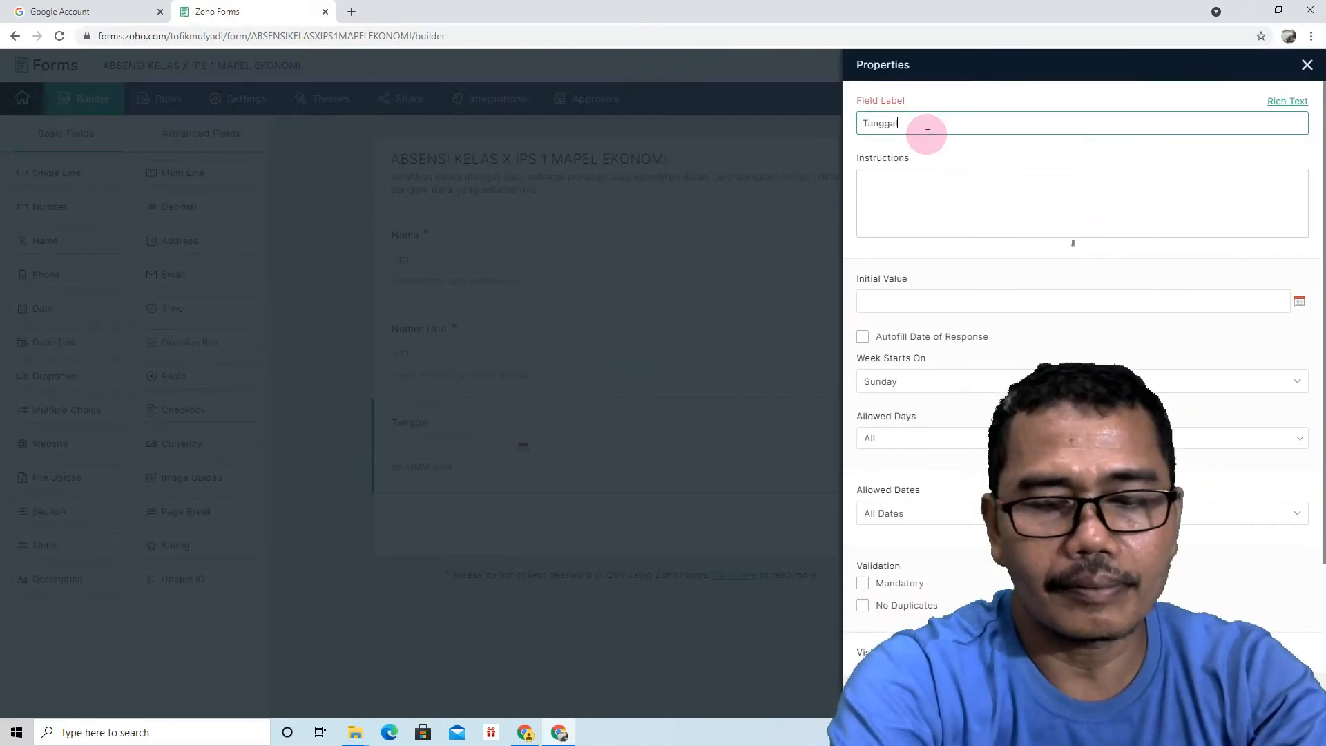
{"action": "left_click", "coordinate": [863, 586]}
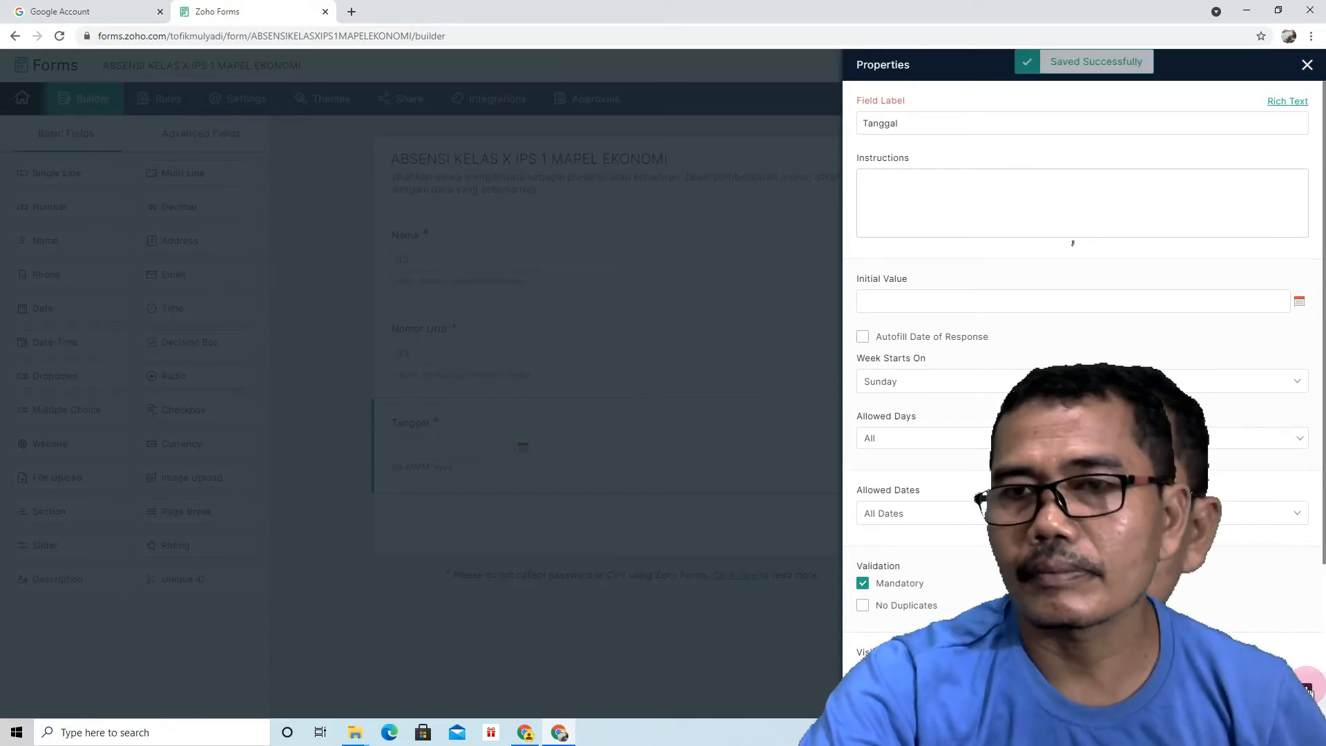
{"action": "key", "text": "Escape"}
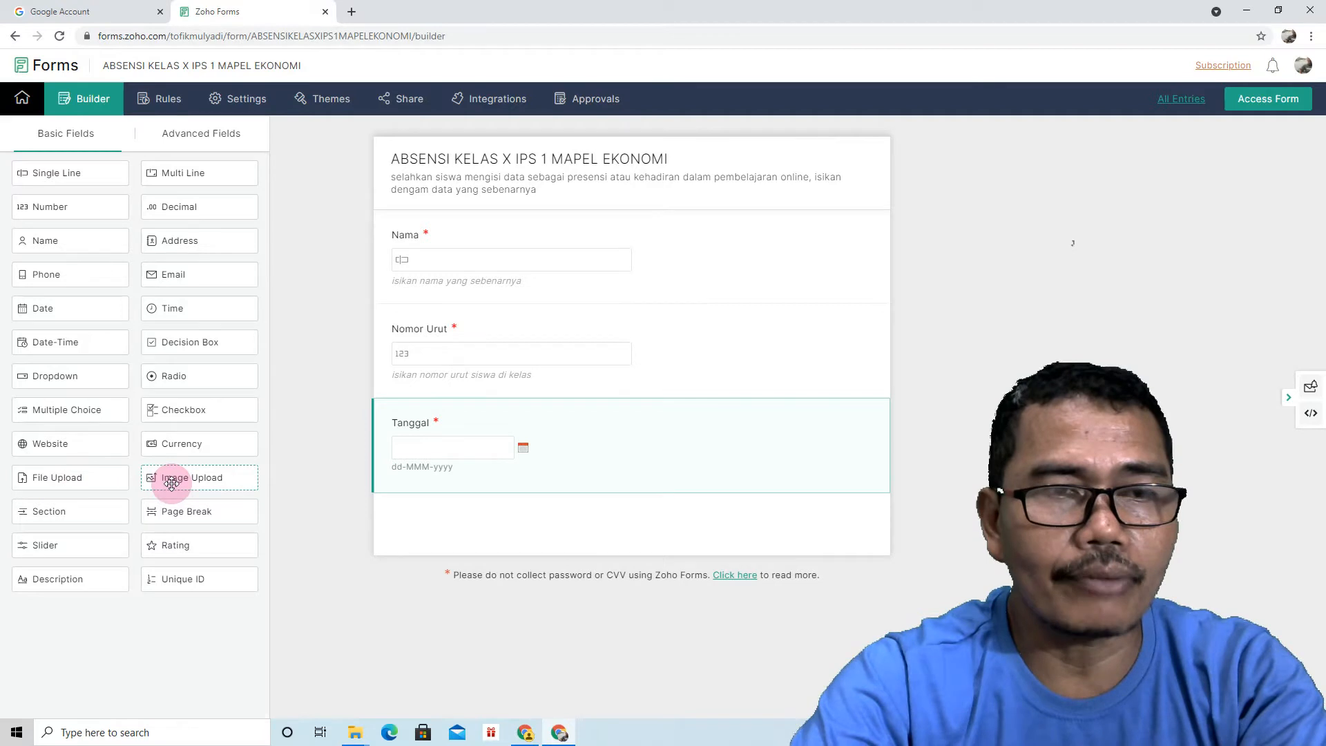
Add an Image Upload field below the Tanggal field and label it "Upload Foto Anda"
{"action": "left_click_drag", "start_coordinate": [172, 484], "coordinate": [437, 508]}
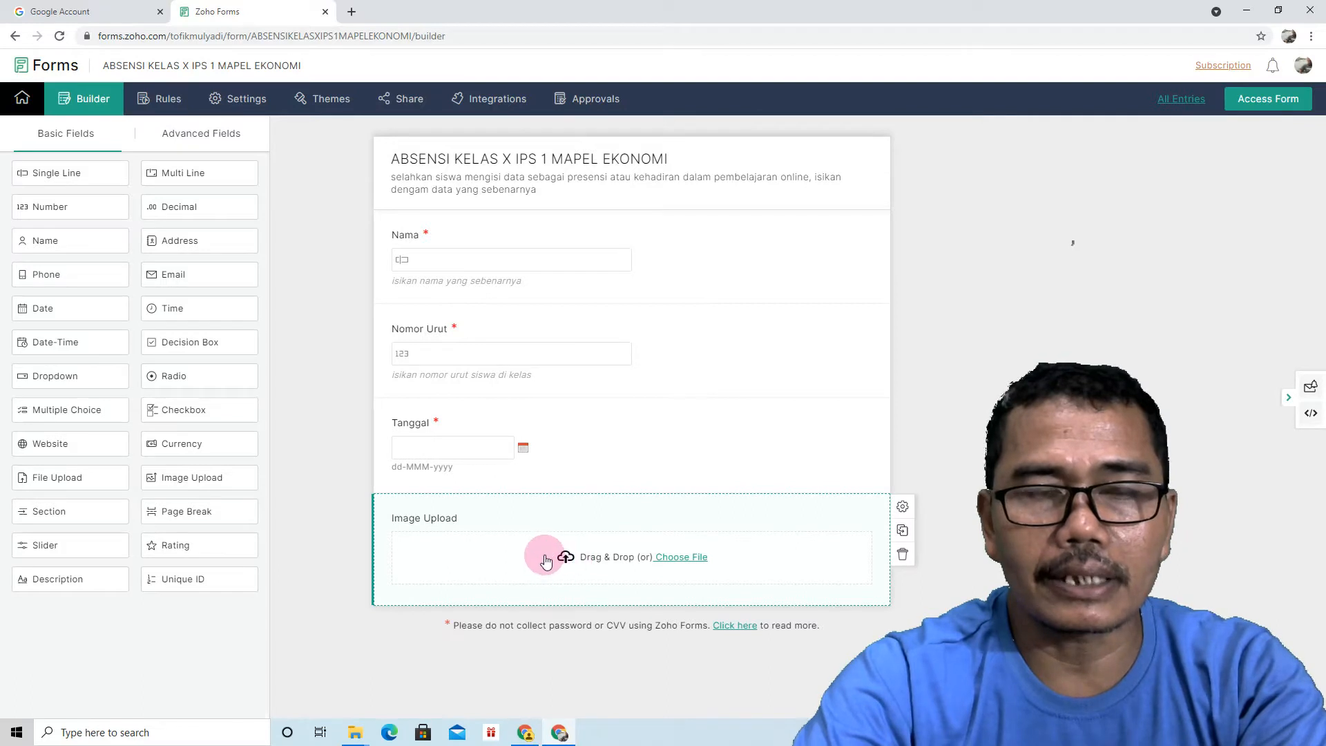
{"action": "left_click", "coordinate": [448, 536]}
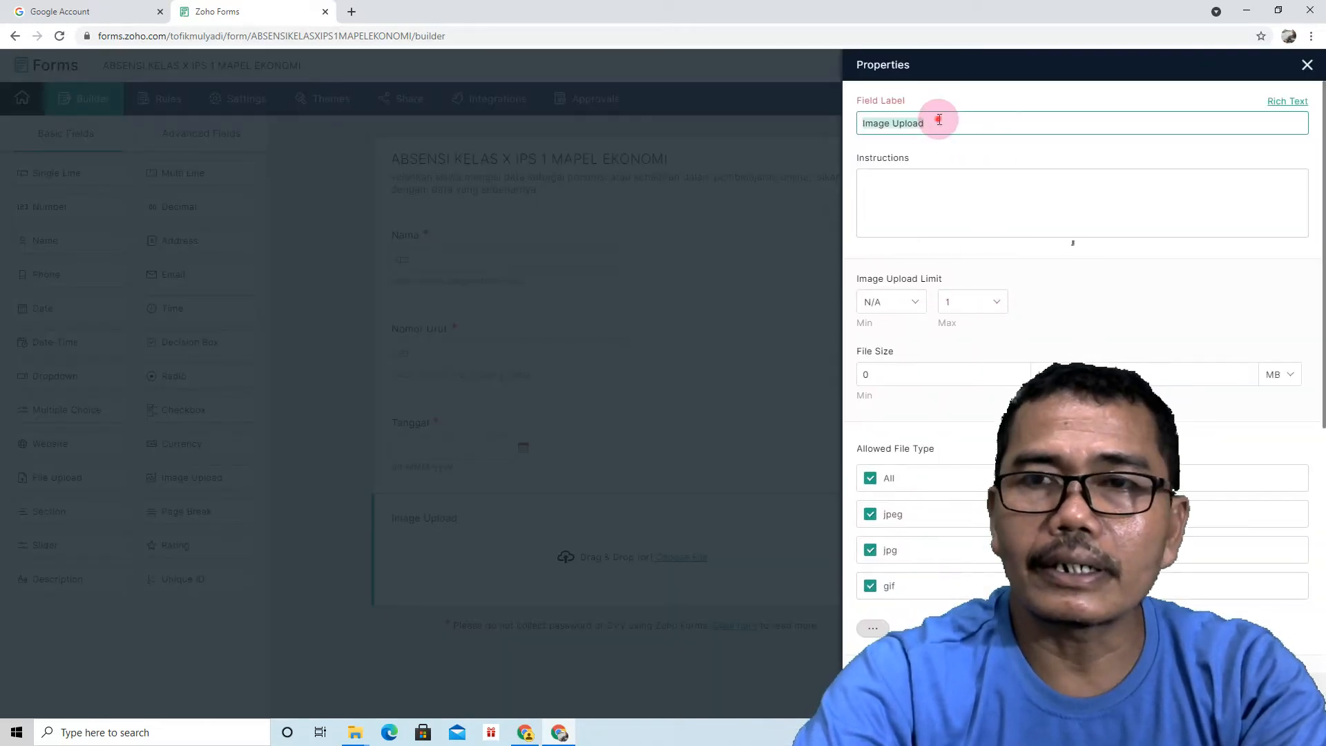
{"action": "left_click", "coordinate": [939, 121]}
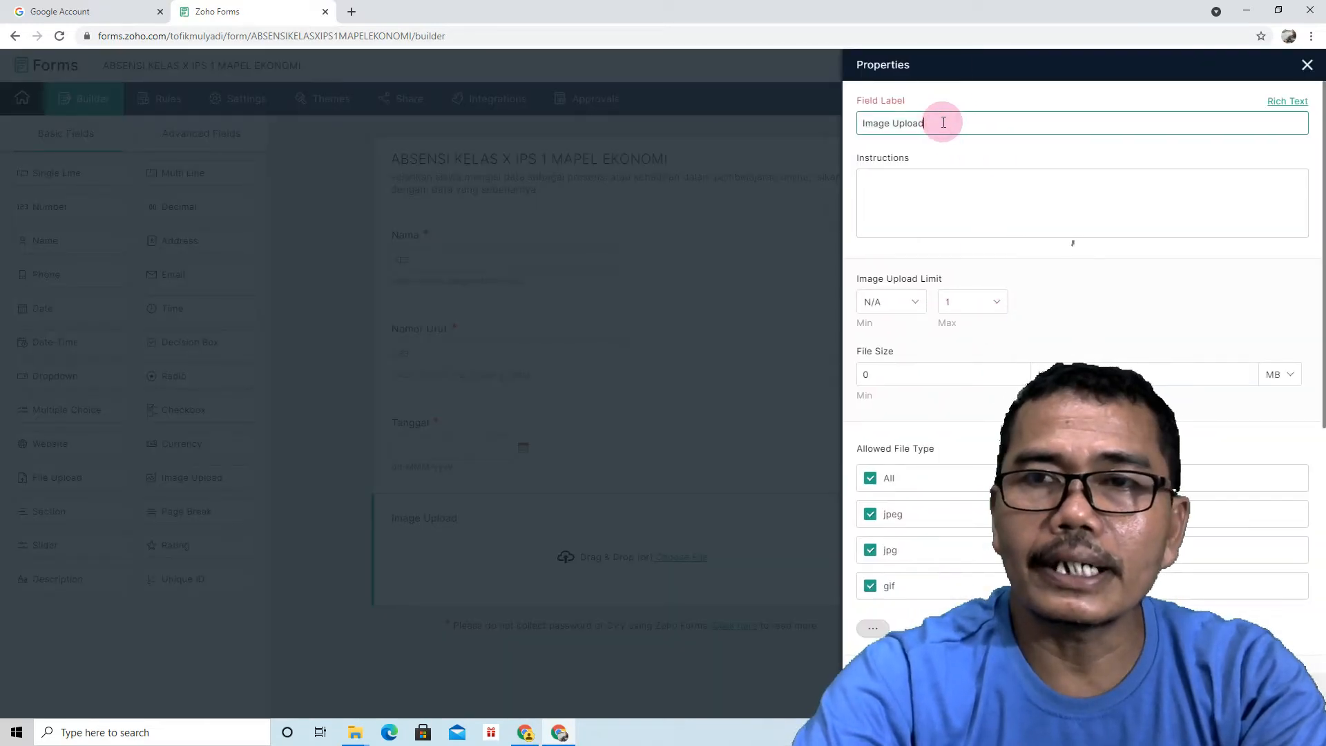
{"action": "left_click_drag", "start_coordinate": [942, 122], "coordinate": [859, 122]}
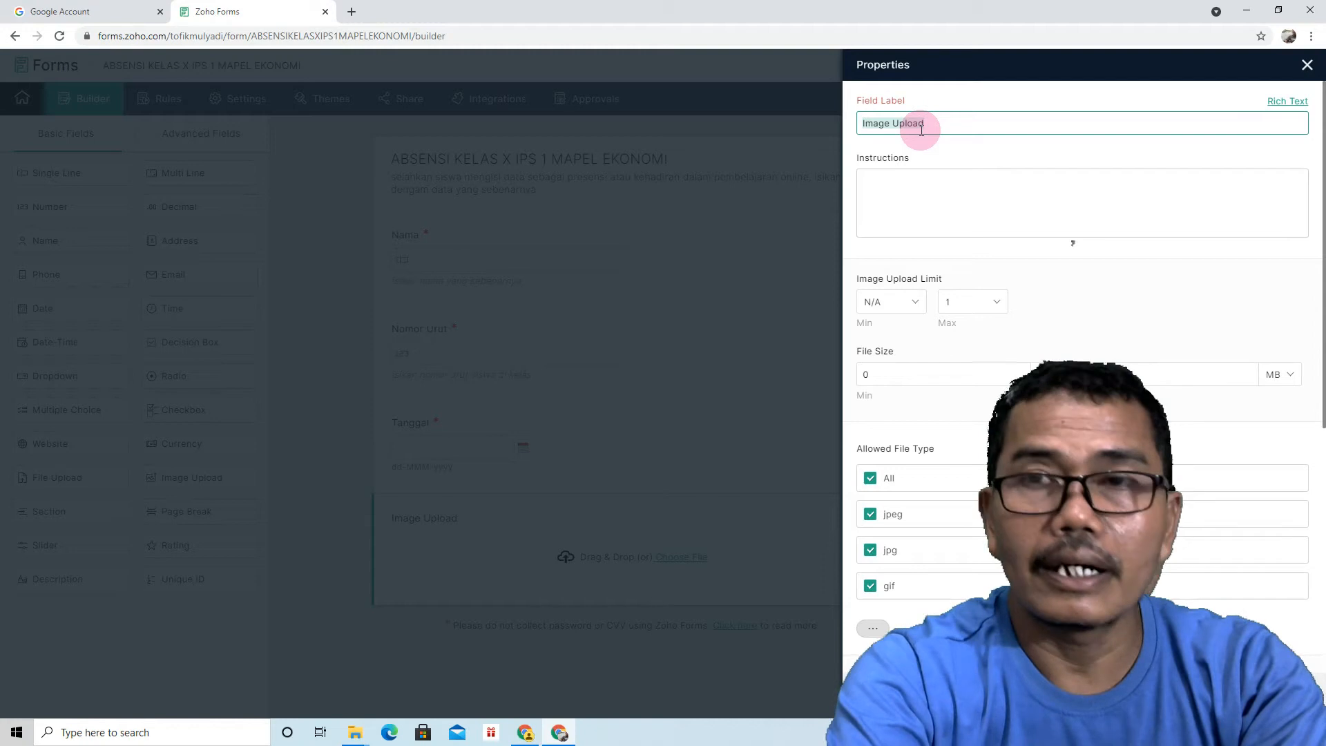
{"action": "type", "text": "U"}
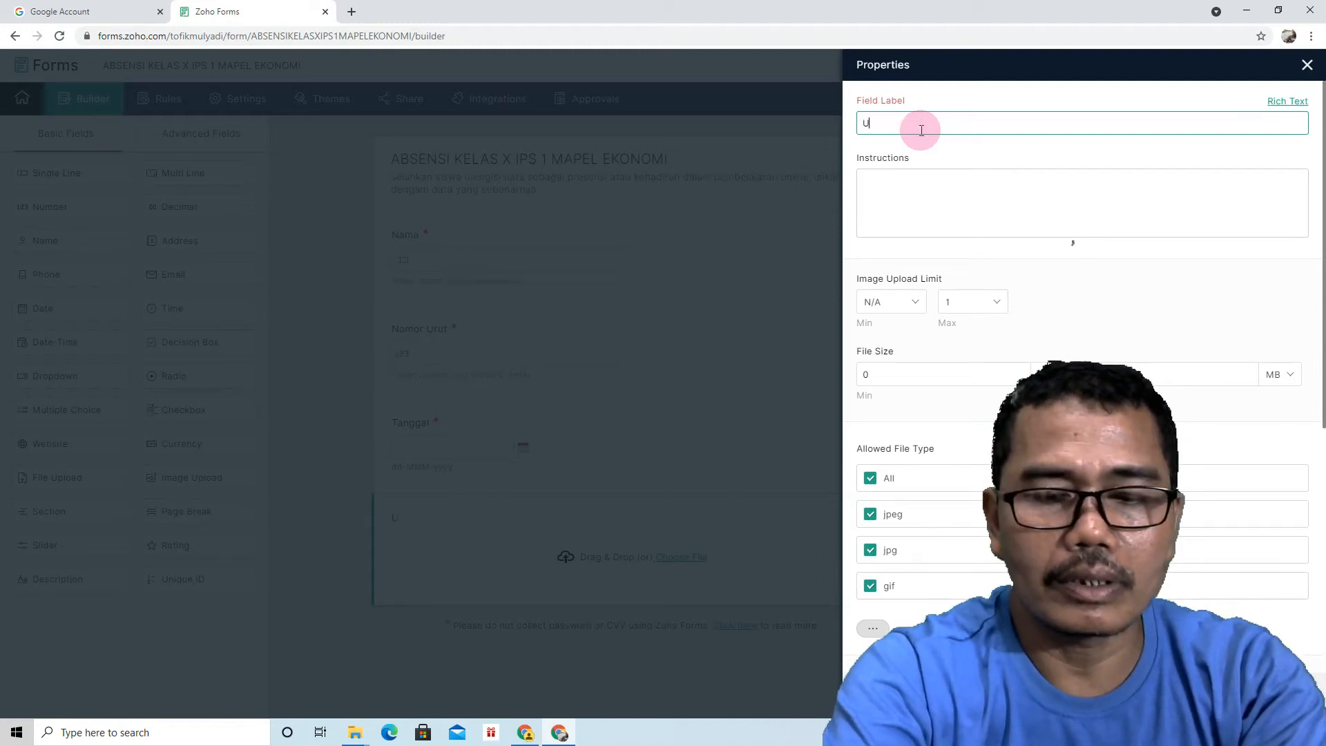
{"action": "type", "text": "pload"}
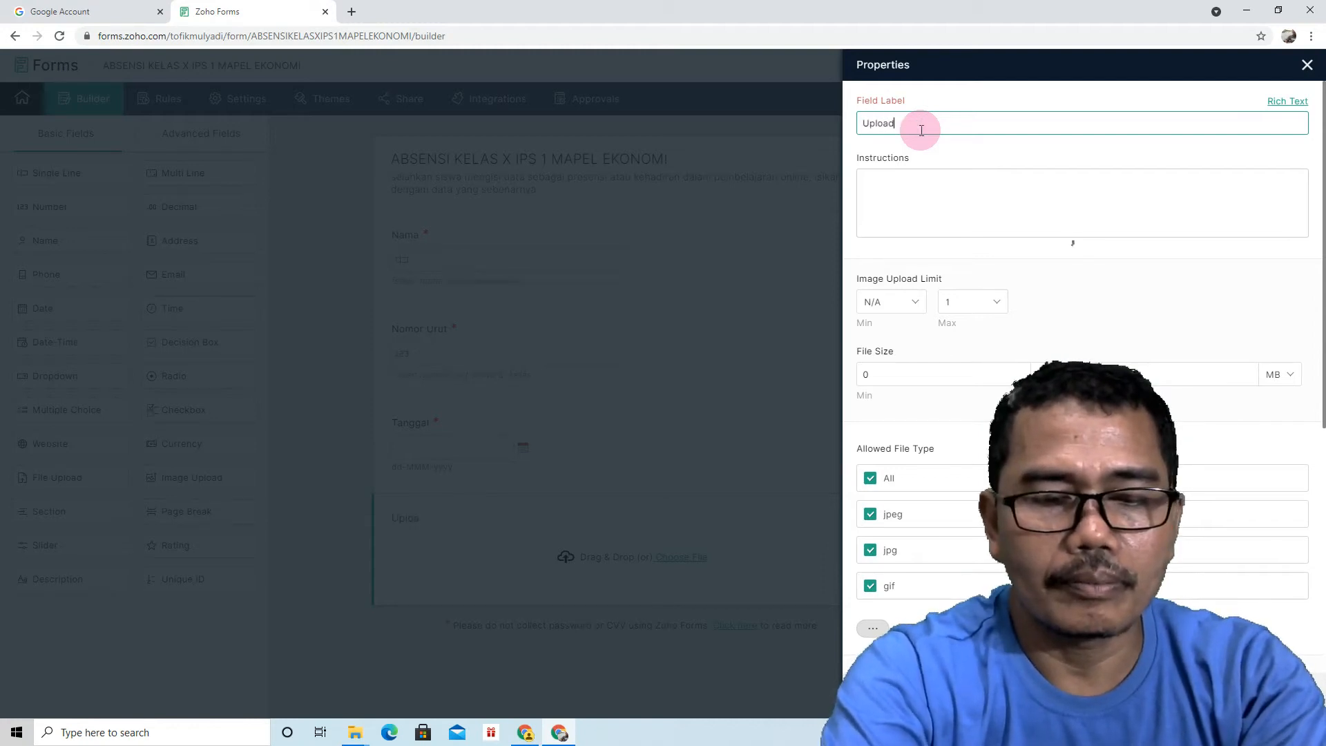
{"action": "type", "text": " F"}
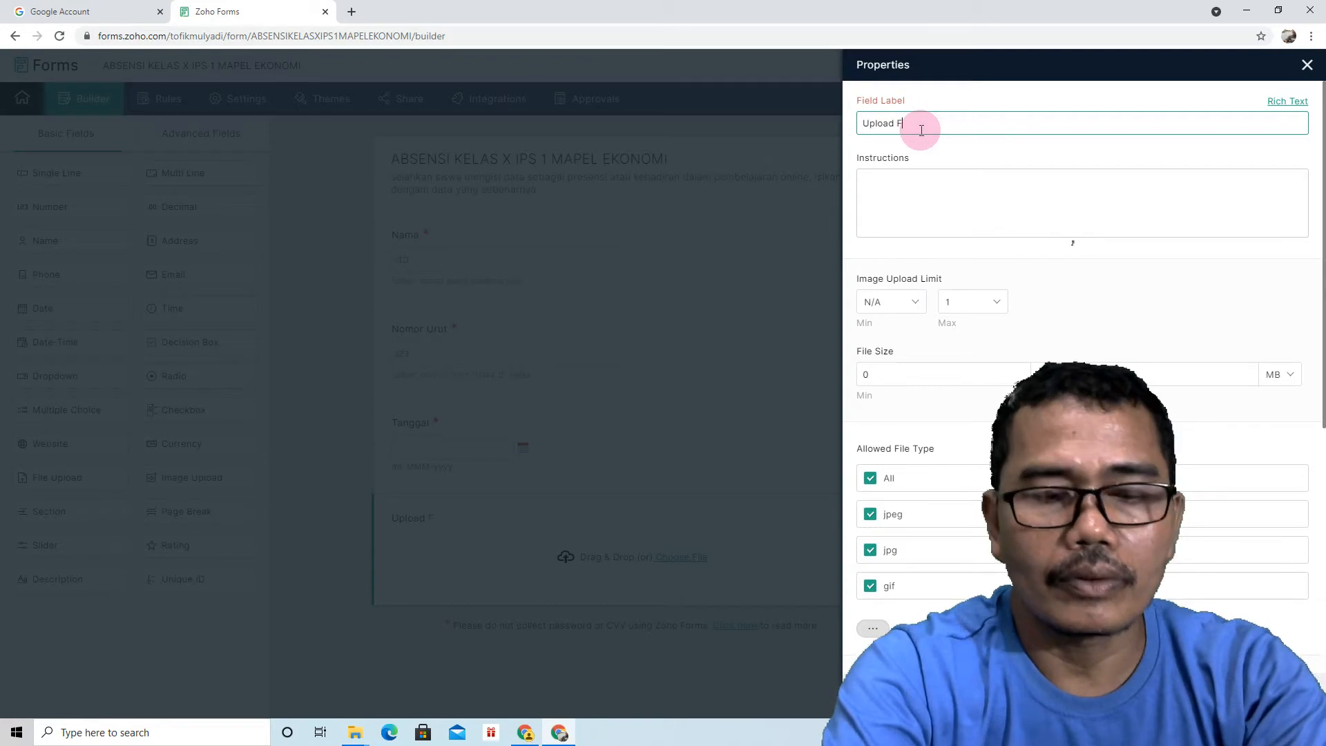
{"action": "type", "text": "oto"}
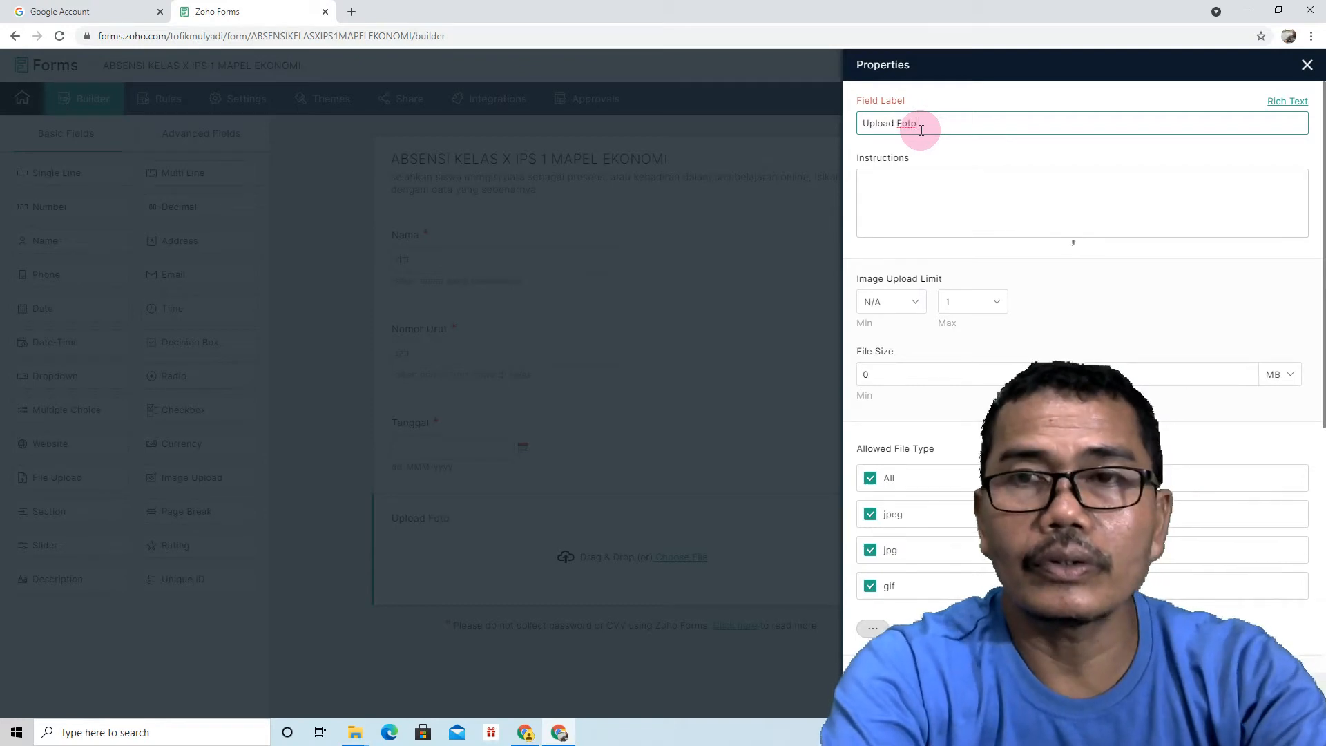
{"action": "type", "text": " Anda"}
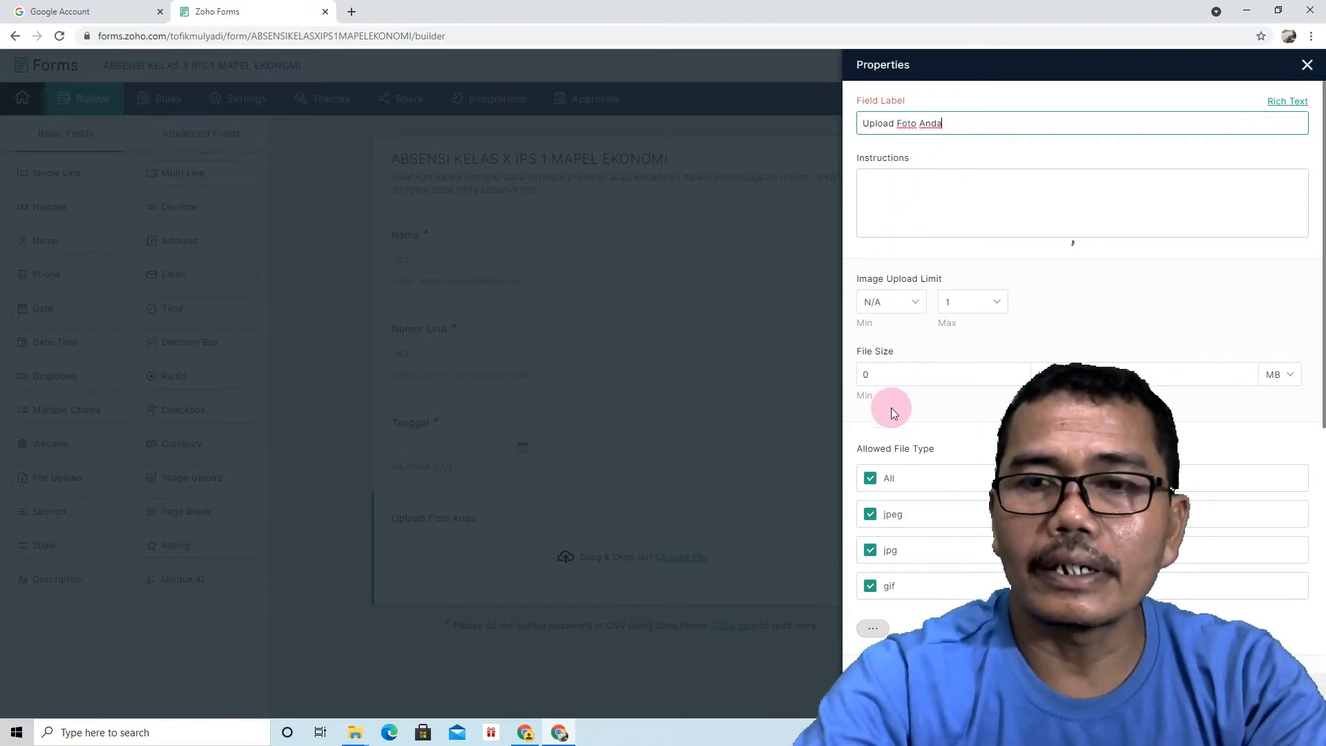
Make the Upload Foto Anda field mandatory and save its properties
{"action": "scroll", "coordinate": [911, 467], "scroll_direction": "down", "scroll_amount": 1}
{"action": "scroll", "coordinate": [912, 472], "scroll_direction": "down", "scroll_amount": 4}
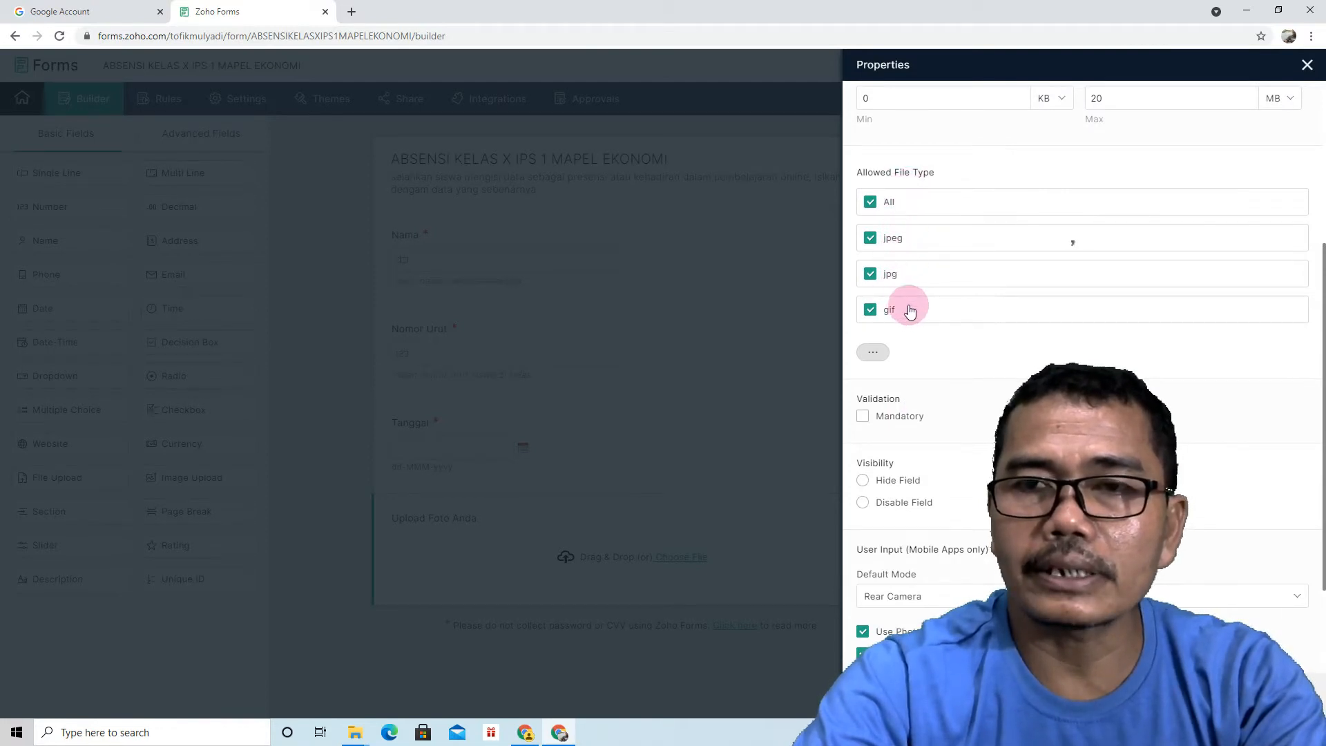
{"action": "scroll", "coordinate": [912, 297], "scroll_direction": "up", "scroll_amount": 2}
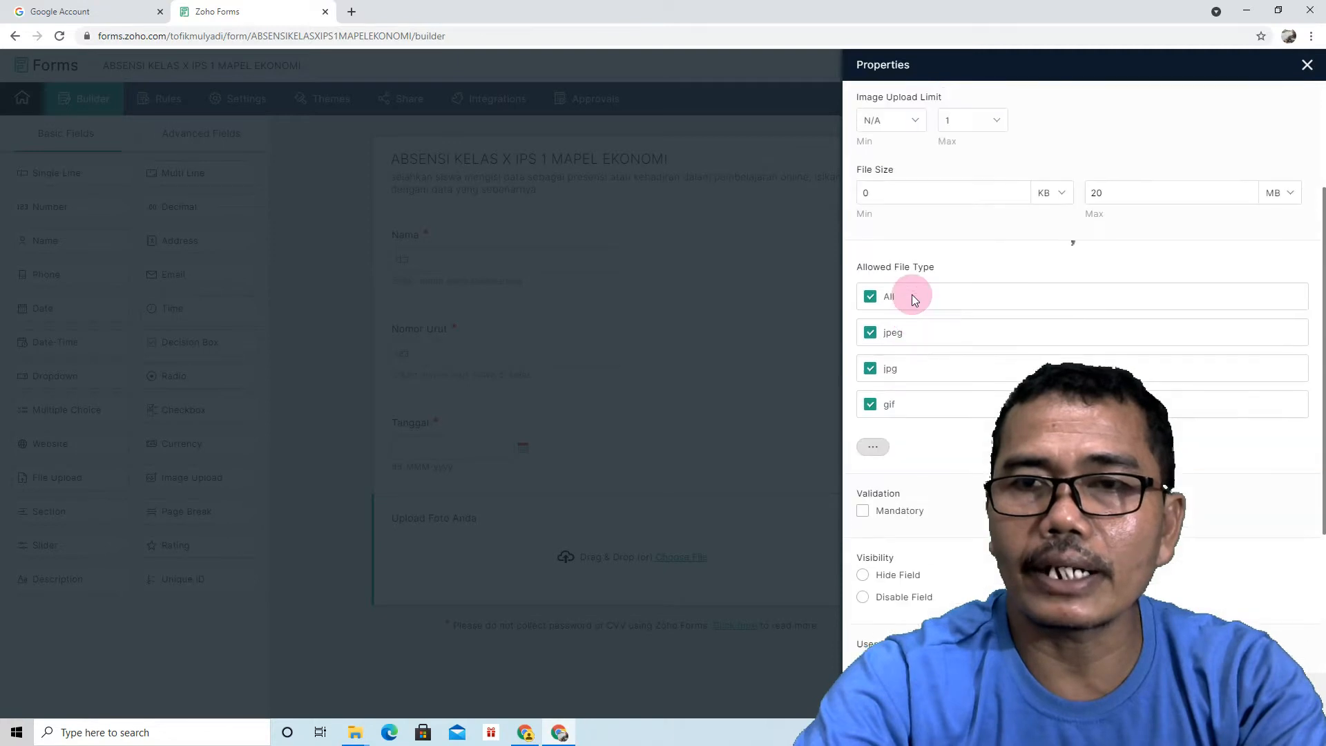
{"action": "scroll", "coordinate": [925, 276], "scroll_direction": "down", "scroll_amount": 3}
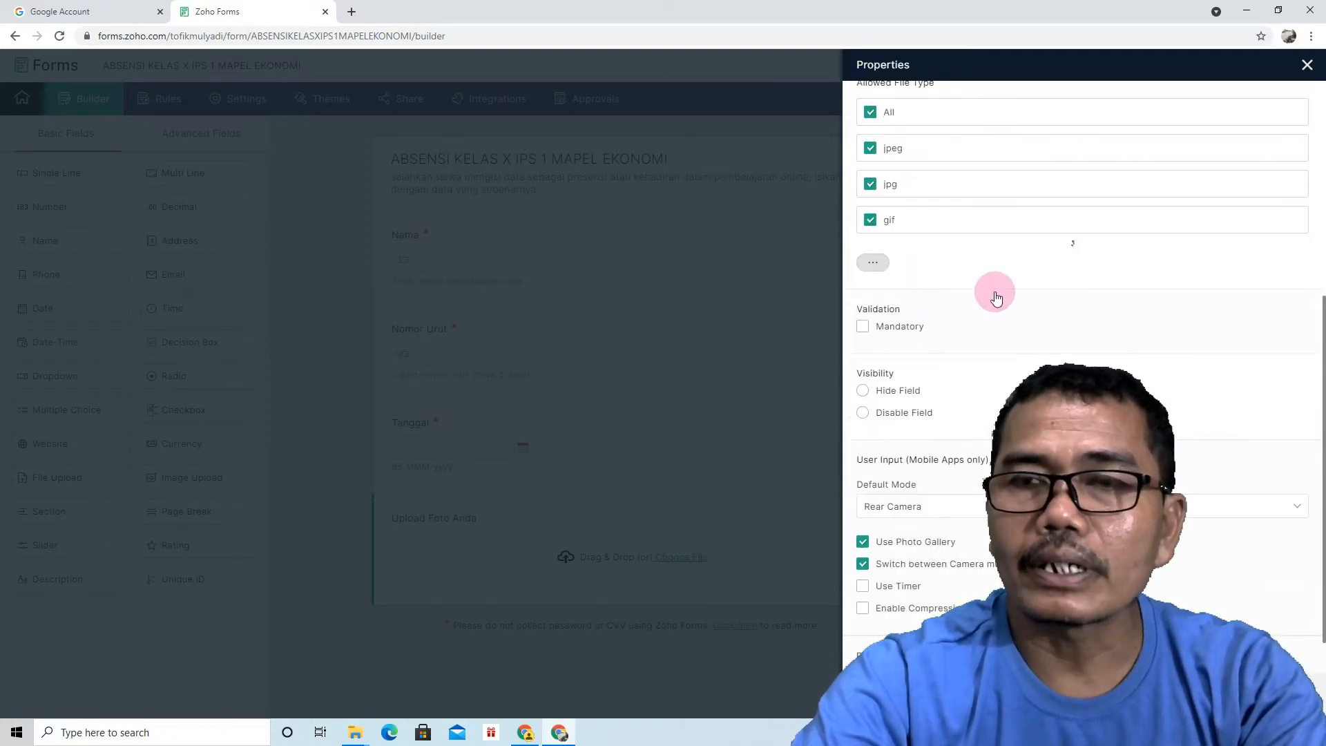
{"action": "scroll", "coordinate": [995, 296], "scroll_direction": "up", "scroll_amount": 4}
{"action": "scroll", "coordinate": [996, 296], "scroll_direction": "down", "scroll_amount": 4}
{"action": "scroll", "coordinate": [996, 296], "scroll_direction": "up", "scroll_amount": 2}
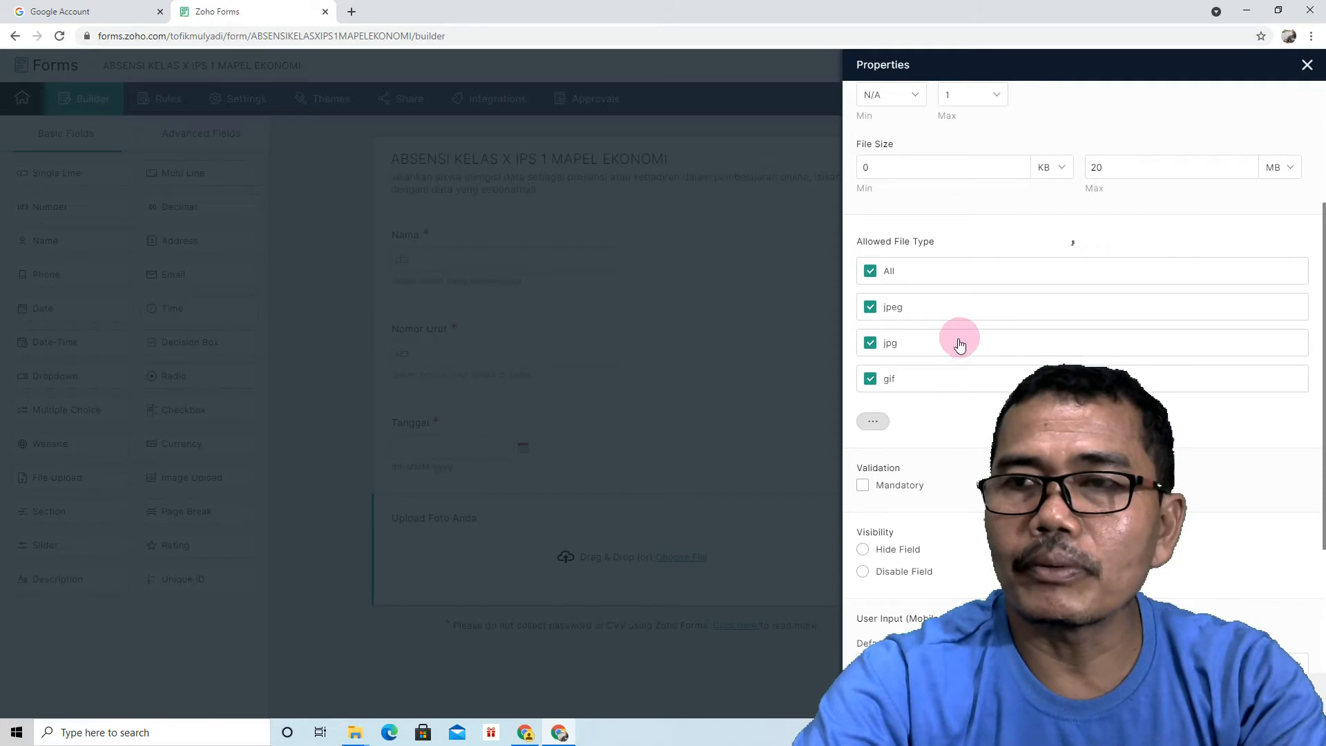
{"action": "scroll", "coordinate": [952, 360], "scroll_direction": "down", "scroll_amount": 3}
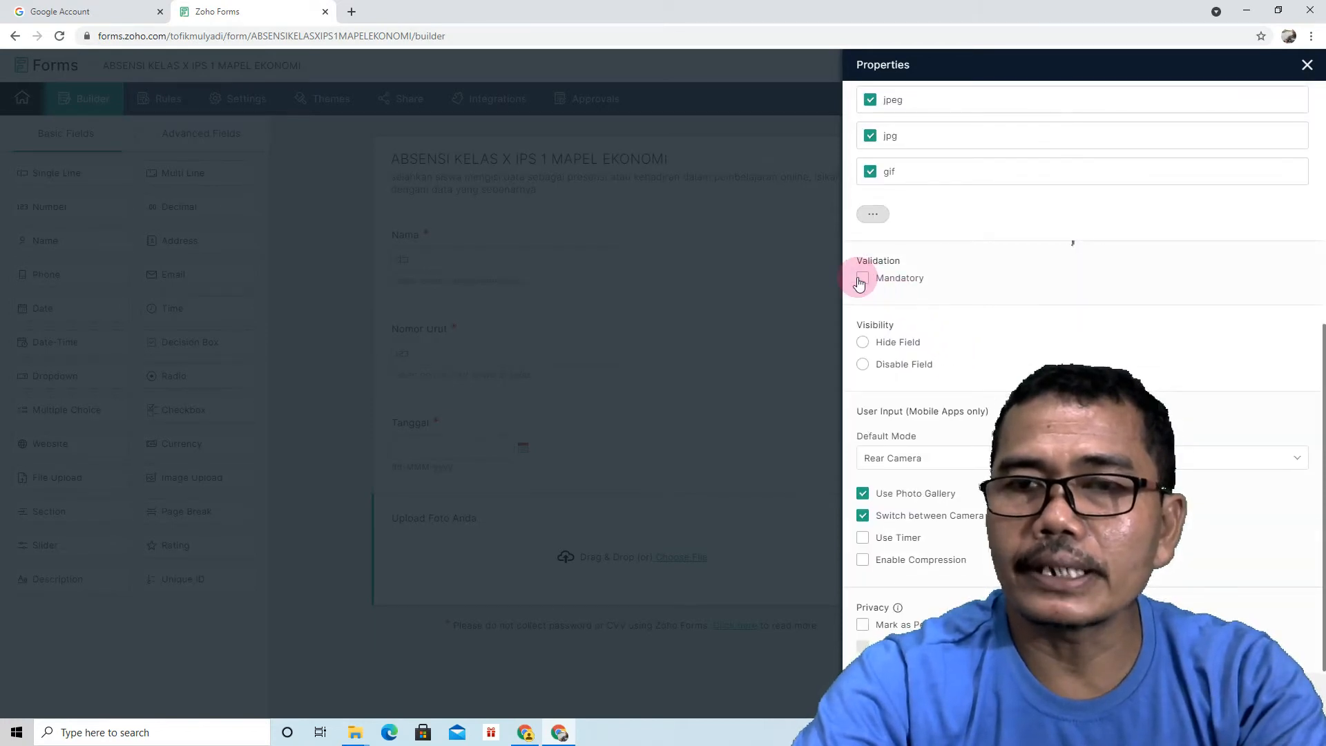
{"action": "left_click", "coordinate": [864, 281]}
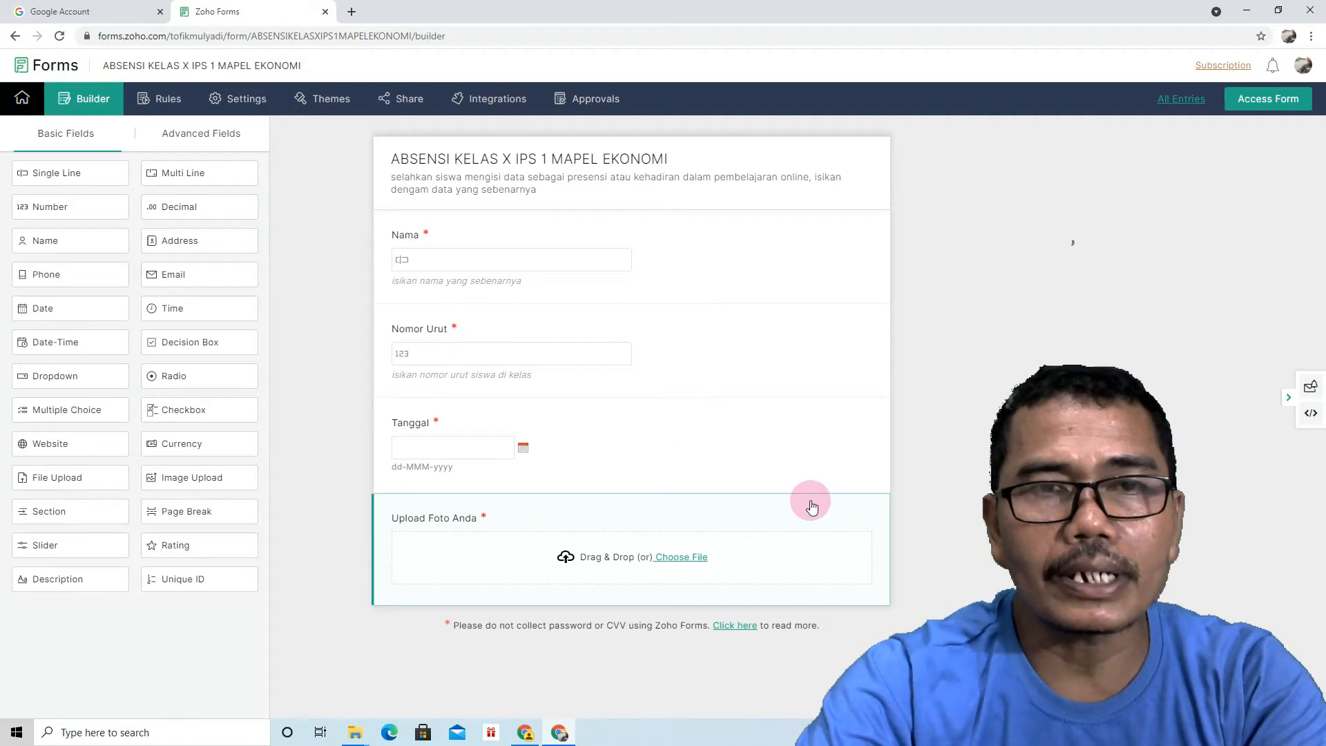
Add a Dropdown field to the form and move it between the Nomor Urut and Tanggal fields
{"action": "mouse_move", "coordinate": [818, 513]}
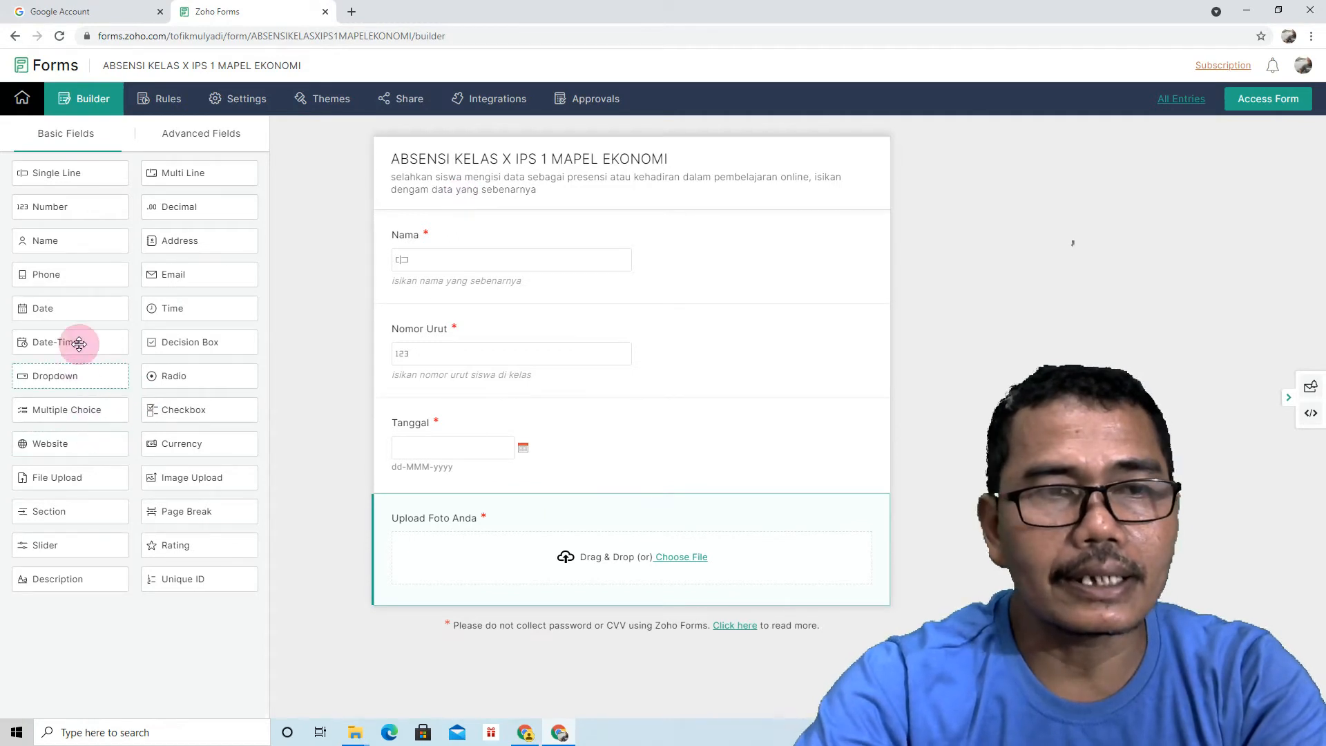
{"action": "left_click", "coordinate": [80, 387]}
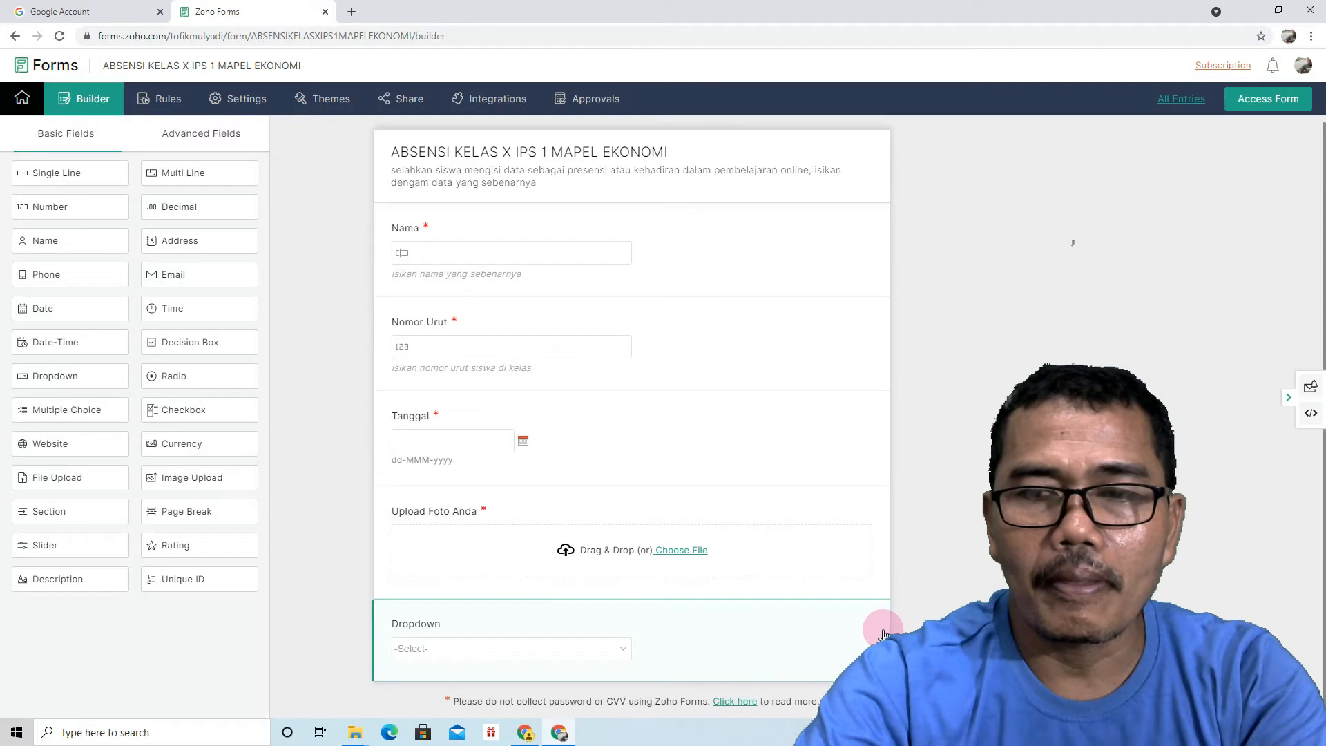
{"action": "left_click_drag", "start_coordinate": [888, 615], "coordinate": [872, 499]}
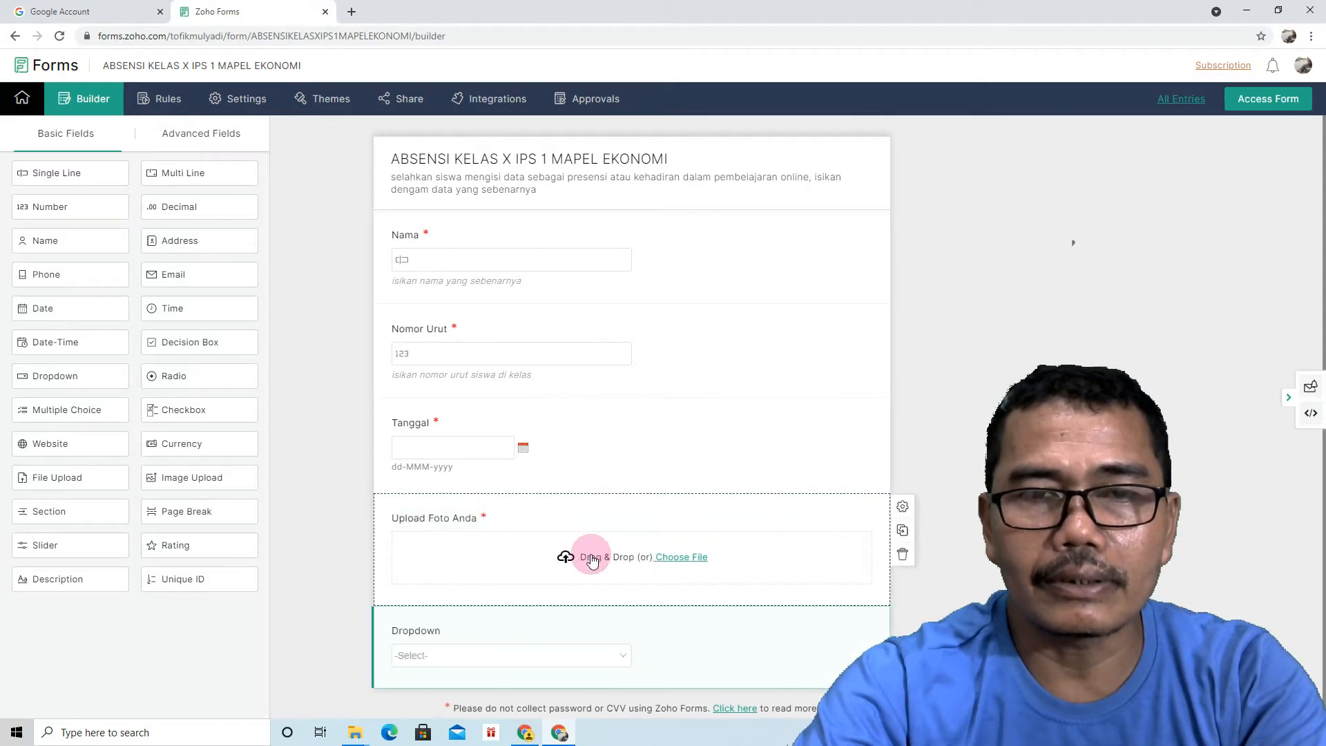
{"action": "left_click_drag", "start_coordinate": [595, 628], "coordinate": [605, 409]}
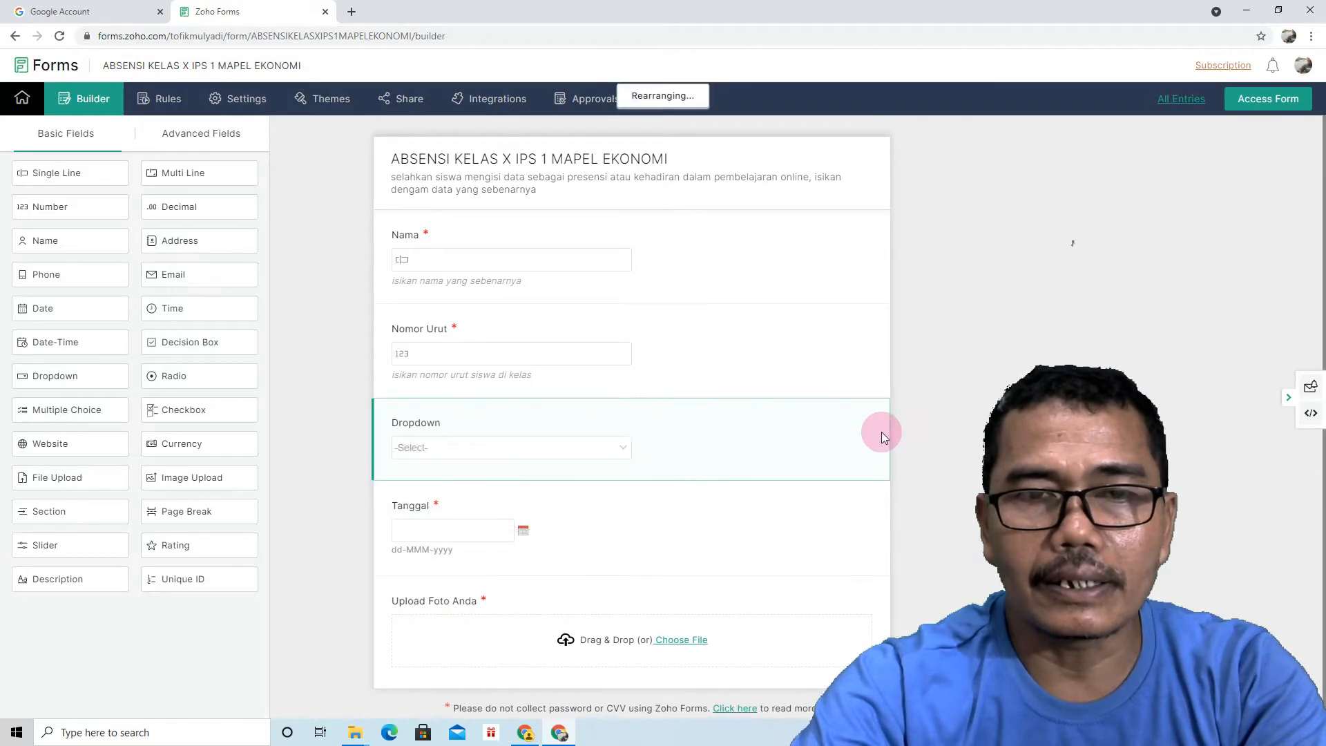
Label the dropdown field "Pilih Kelas"
{"action": "left_click", "coordinate": [639, 454]}
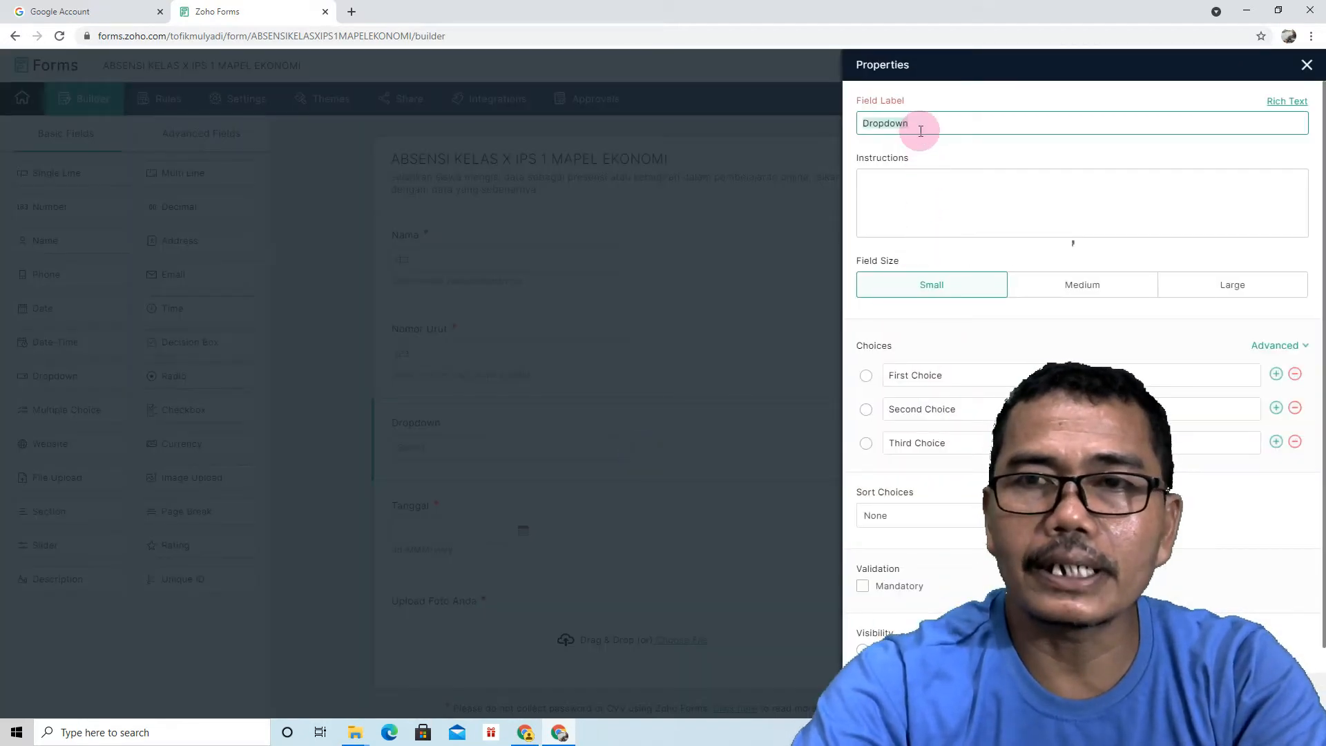
{"action": "type", "text": "P"}
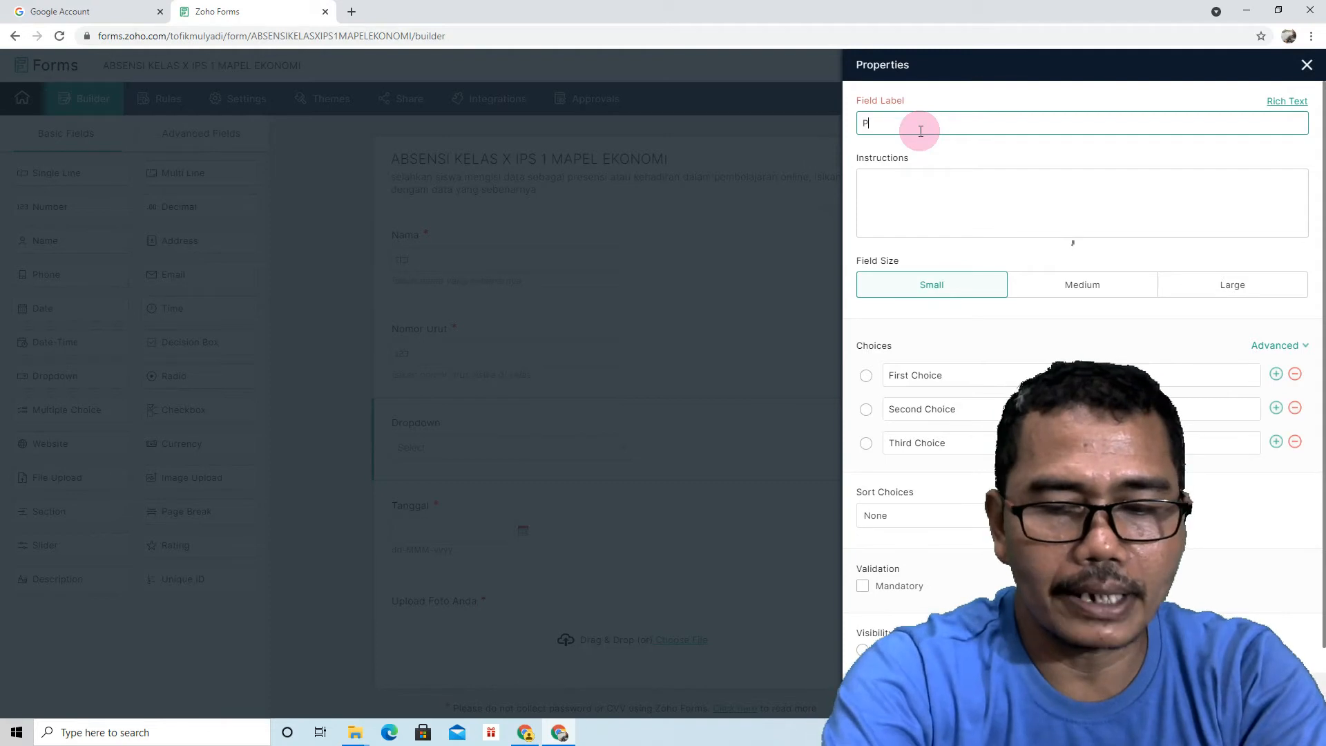
{"action": "type", "text": "ilih "}
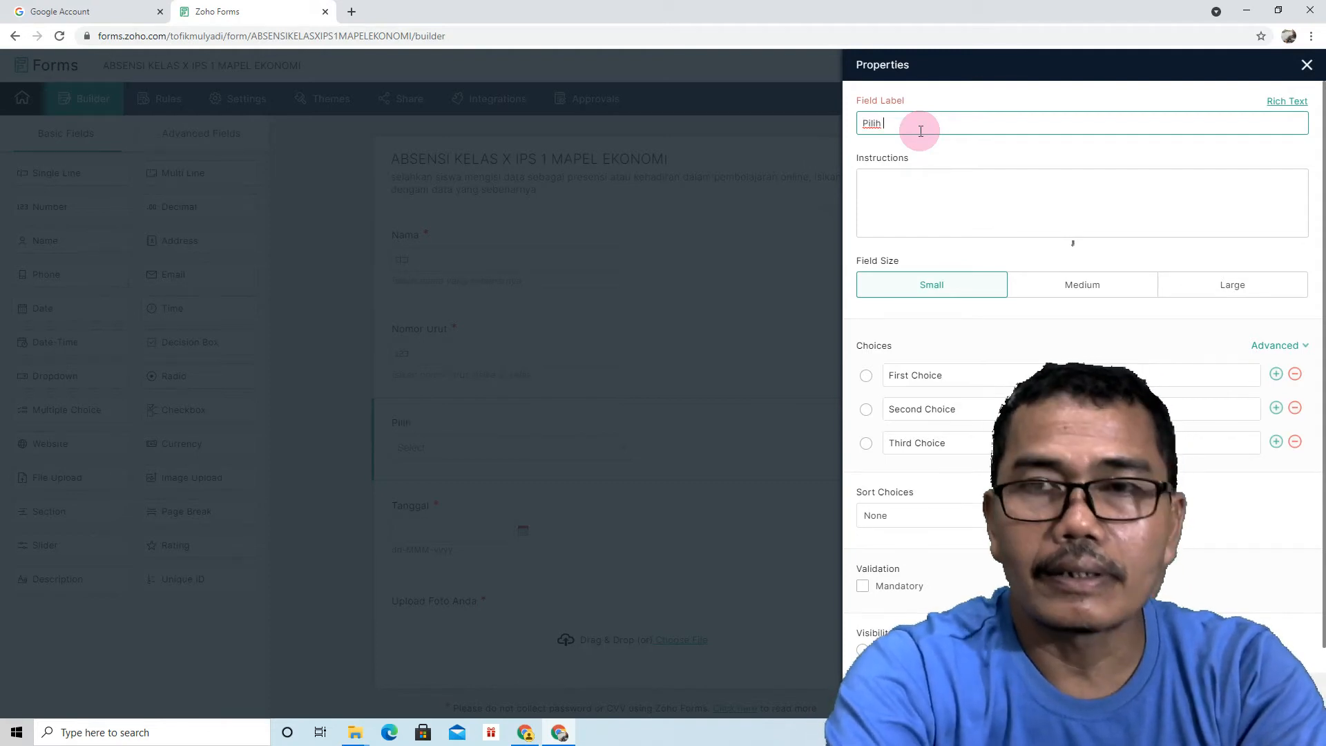
{"action": "type", "text": "Kelas"}
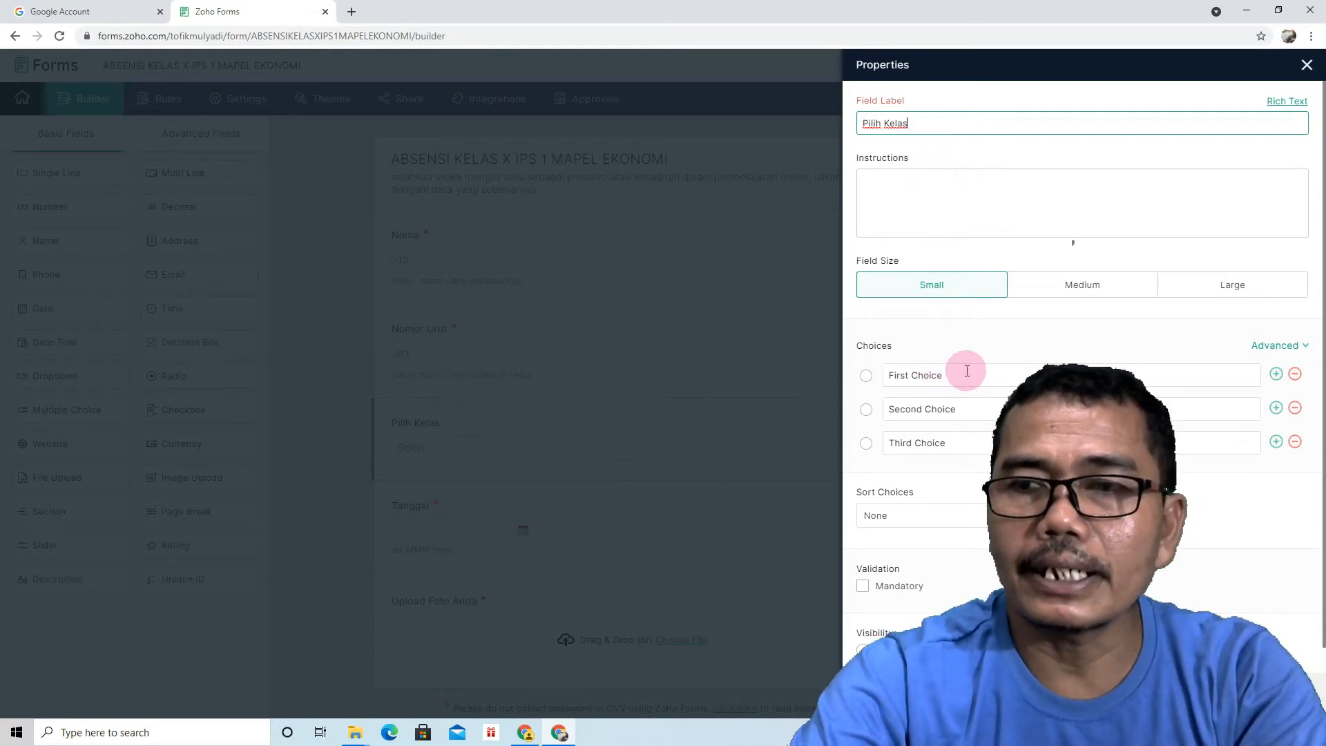
Replace the three default choices of the Pilih Kelas dropdown with "X IPS 1", "X IPS 2" and "X IPS 3"
{"action": "left_click", "coordinate": [914, 374]}
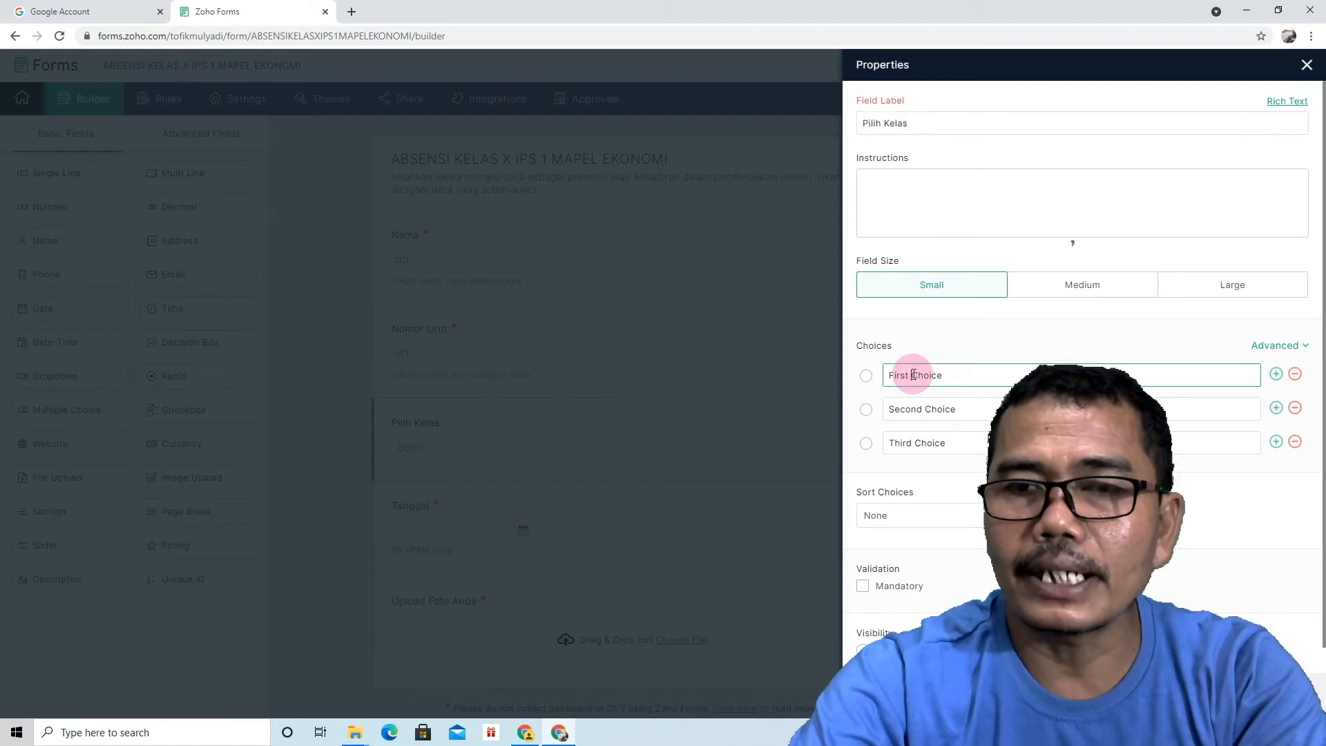
{"action": "double_click", "coordinate": [951, 380]}
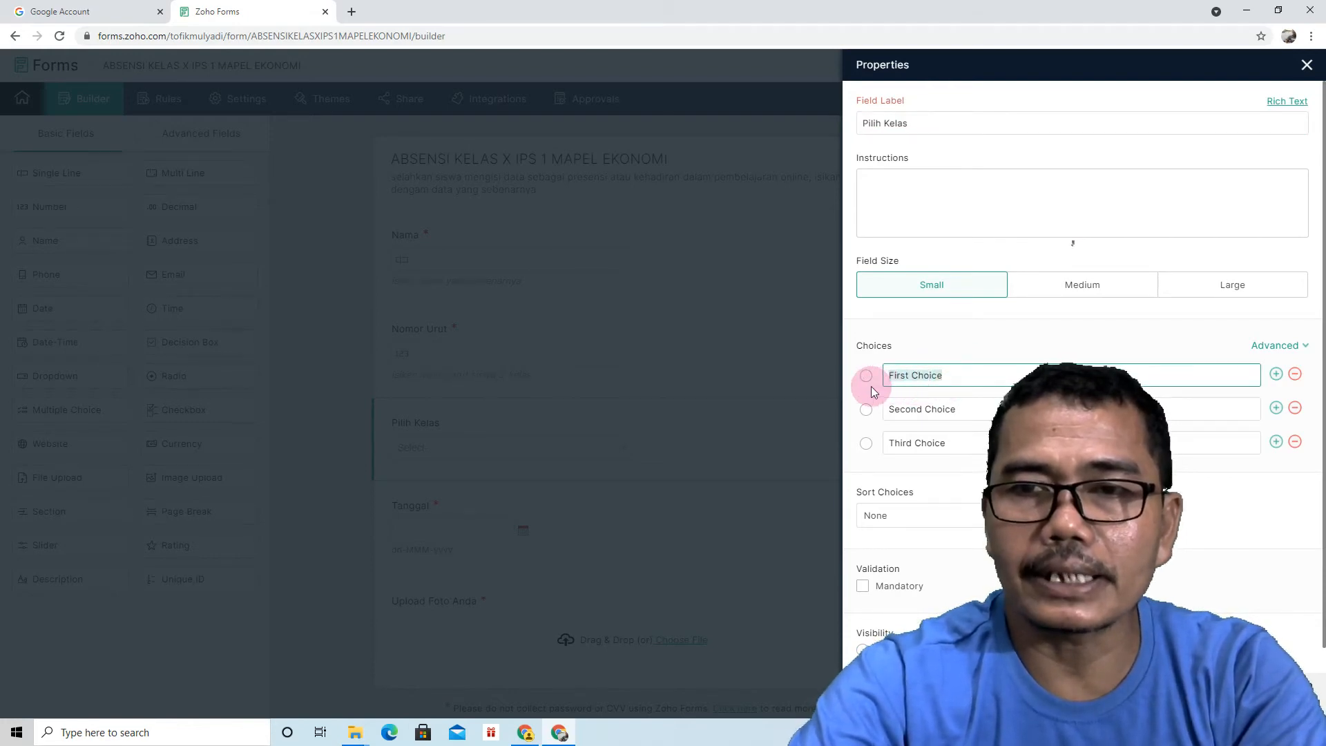
{"action": "type", "text": "X"}
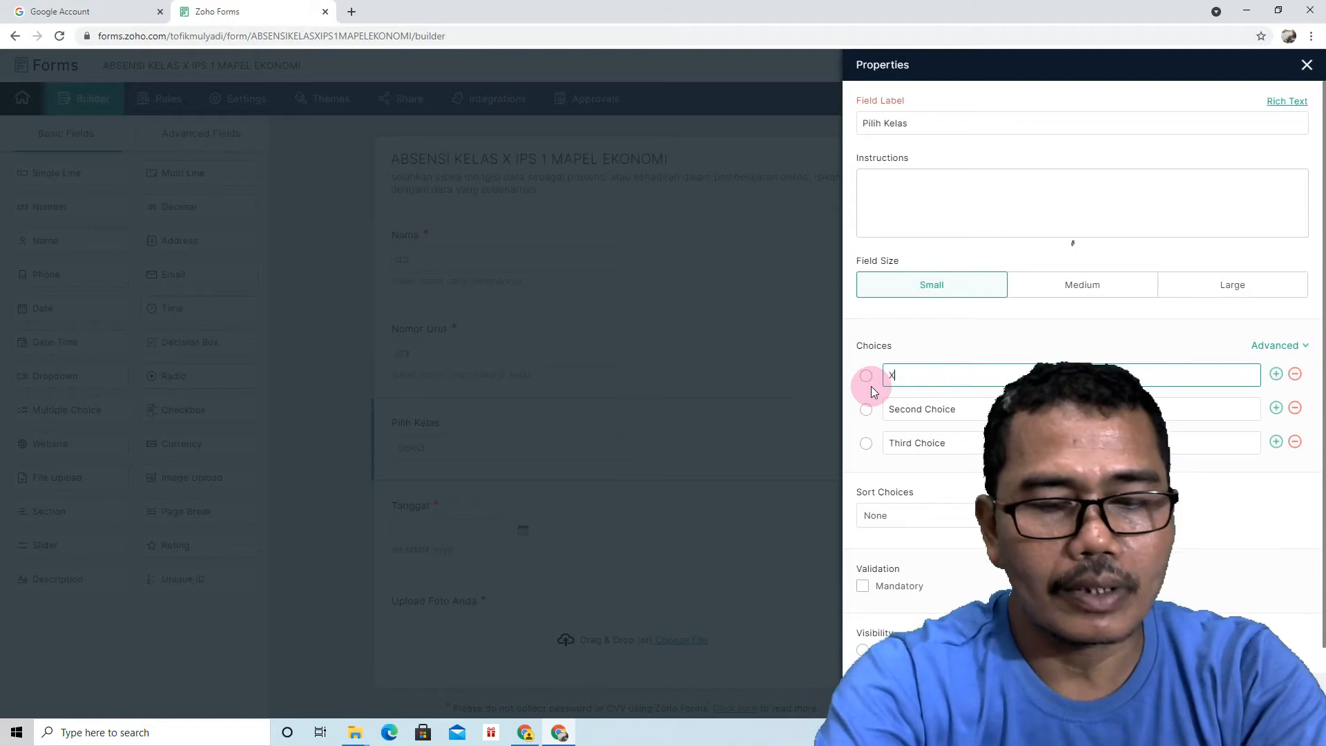
{"action": "type", "text": " IPS "}
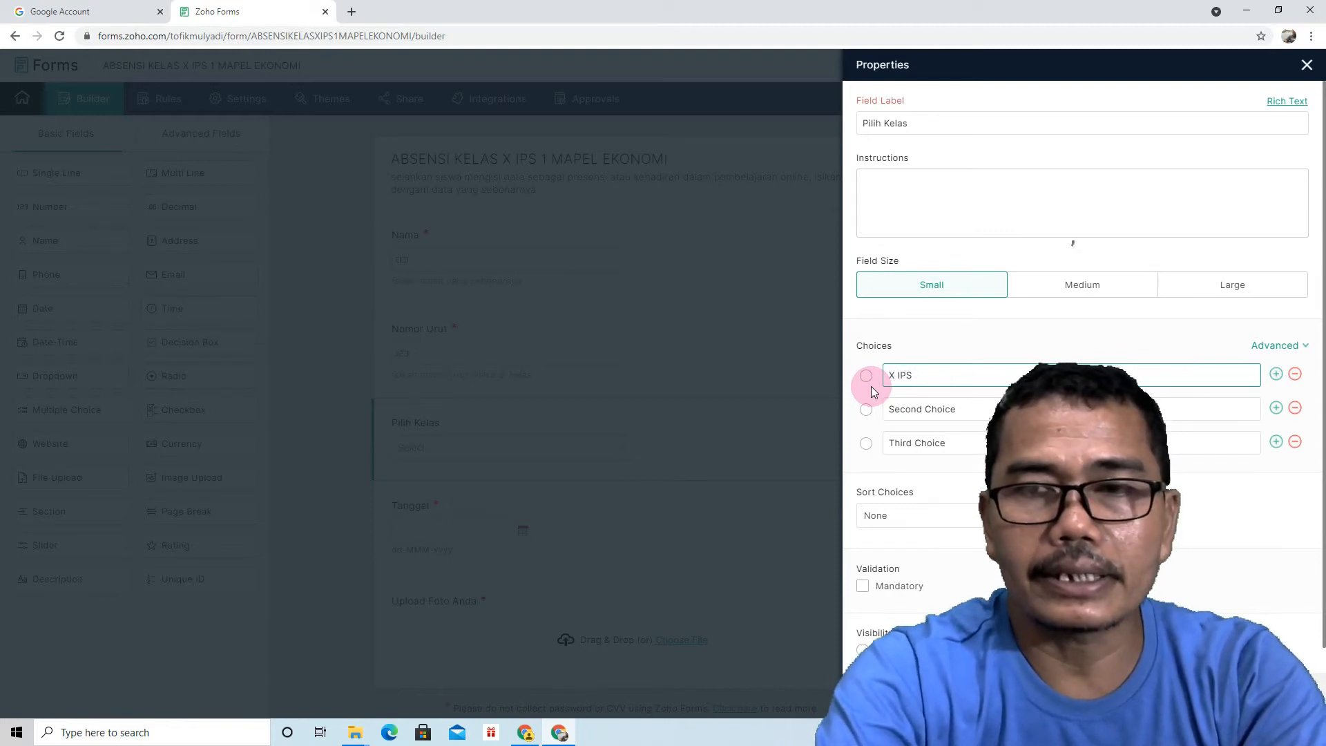
{"action": "type", "text": "1"}
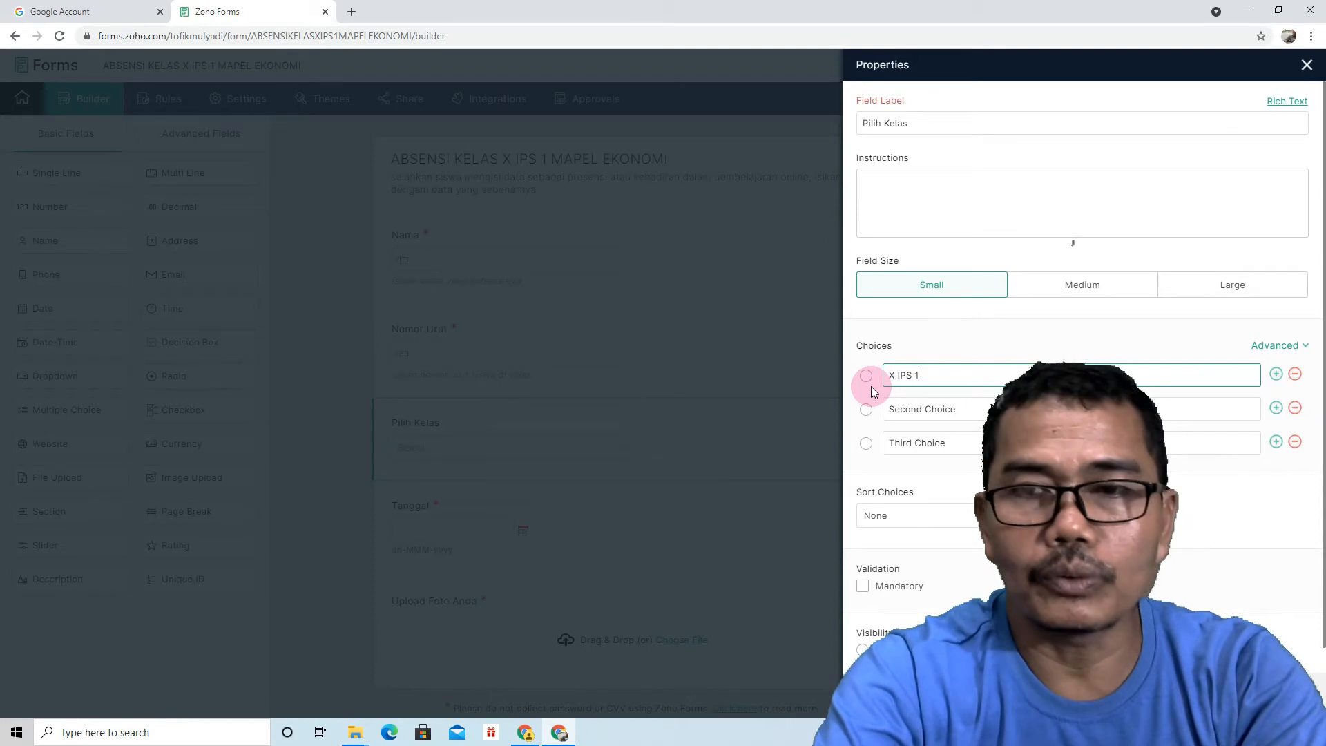
{"action": "left_click", "coordinate": [943, 409]}
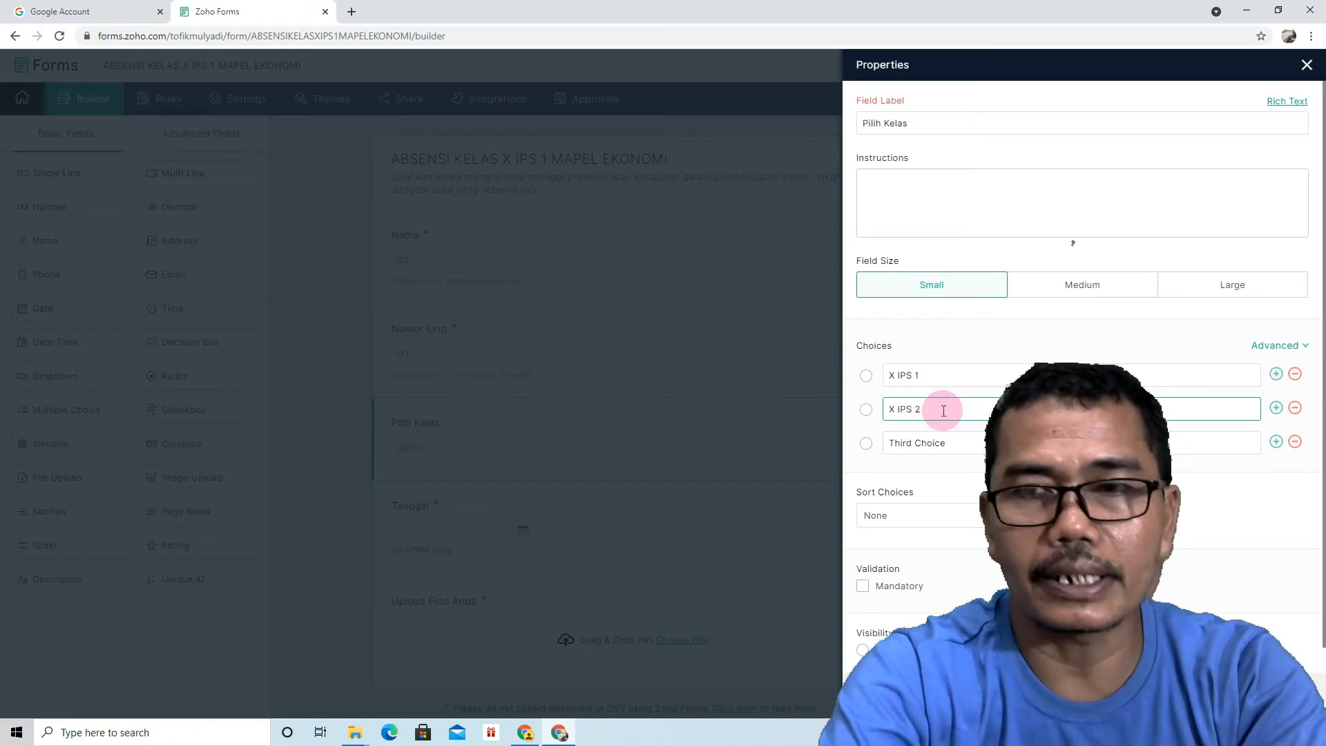
{"action": "left_click", "coordinate": [915, 442]}
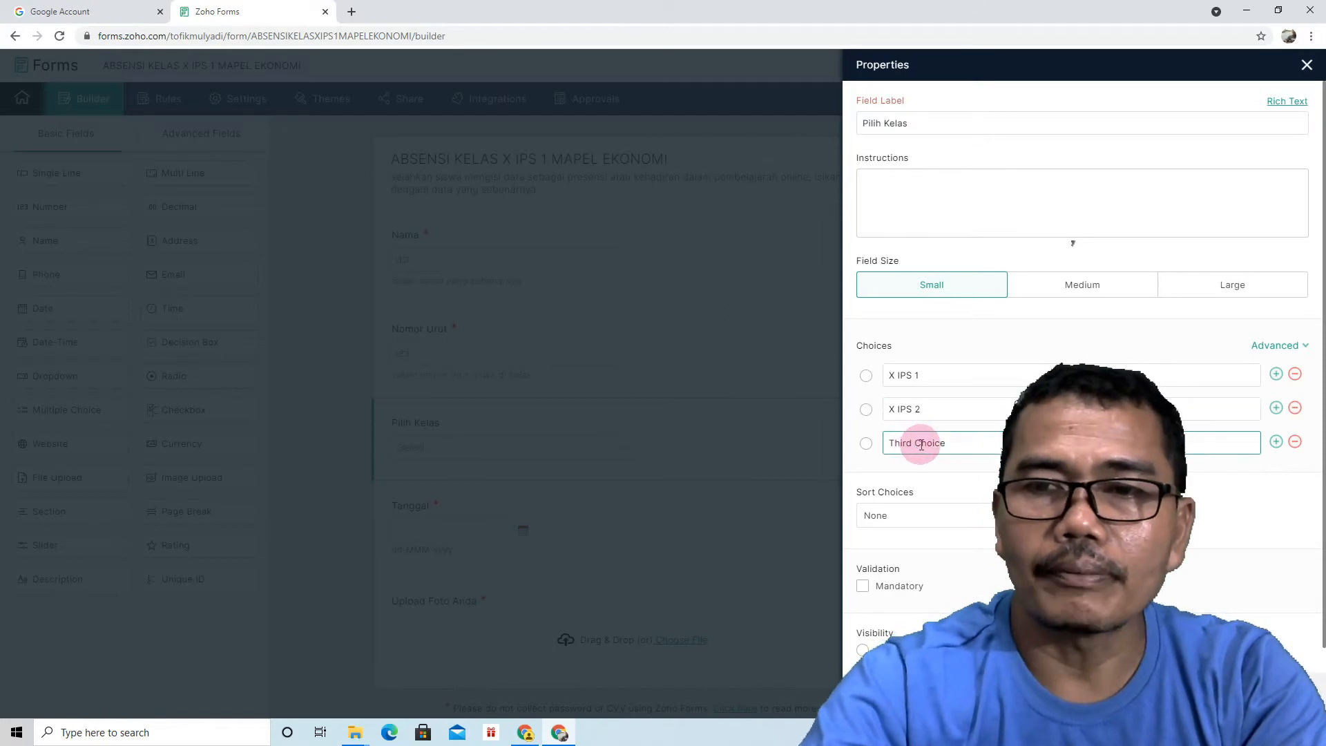
{"action": "left_click_drag", "start_coordinate": [942, 447], "coordinate": [874, 443]}
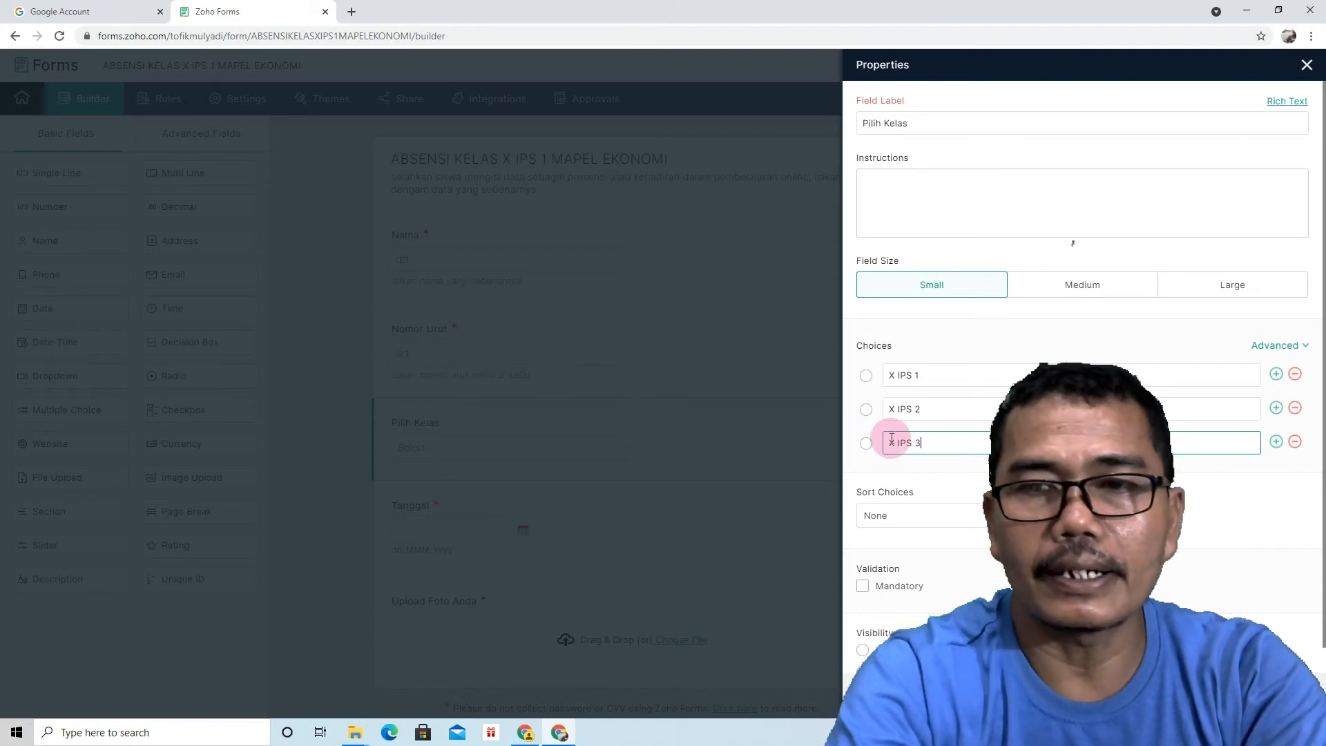
Add a fourth choice, "X IPS 4", to the Pilih Kelas dropdown
{"action": "left_click", "coordinate": [1275, 447]}
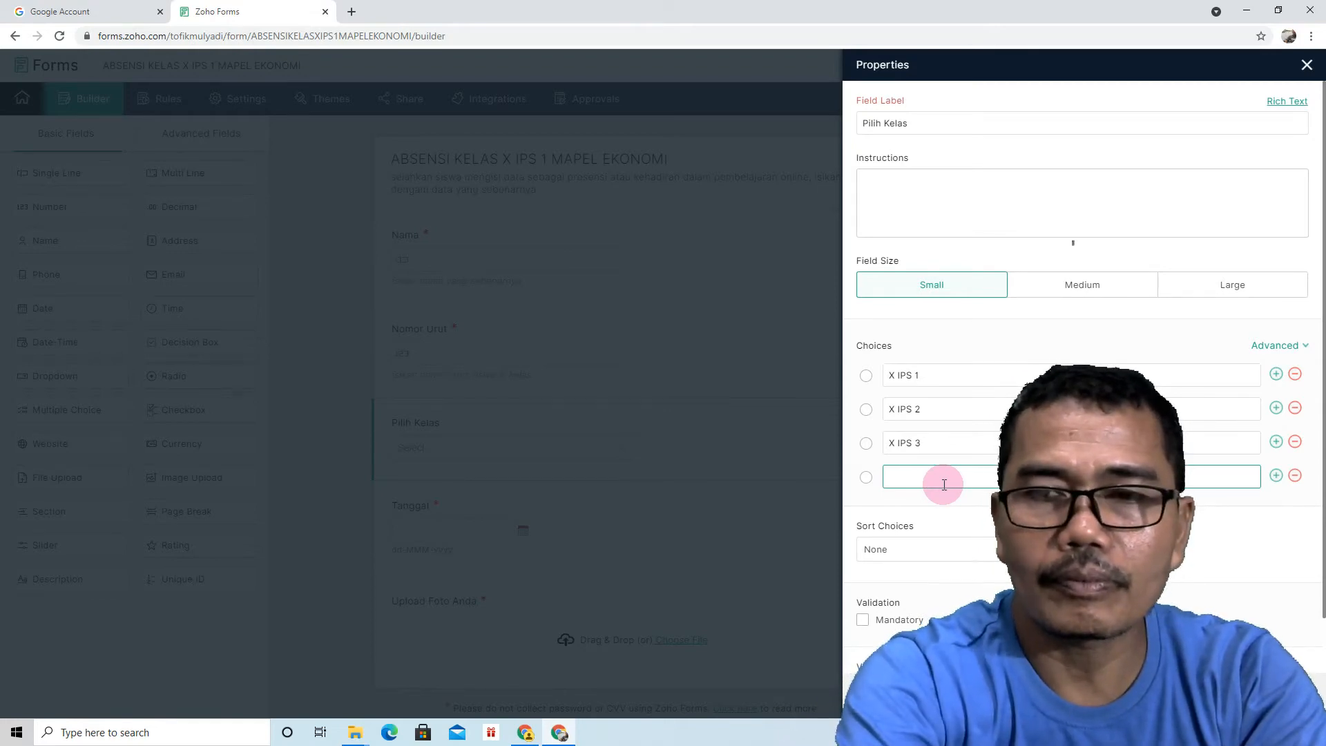
{"action": "type", "text": "X"}
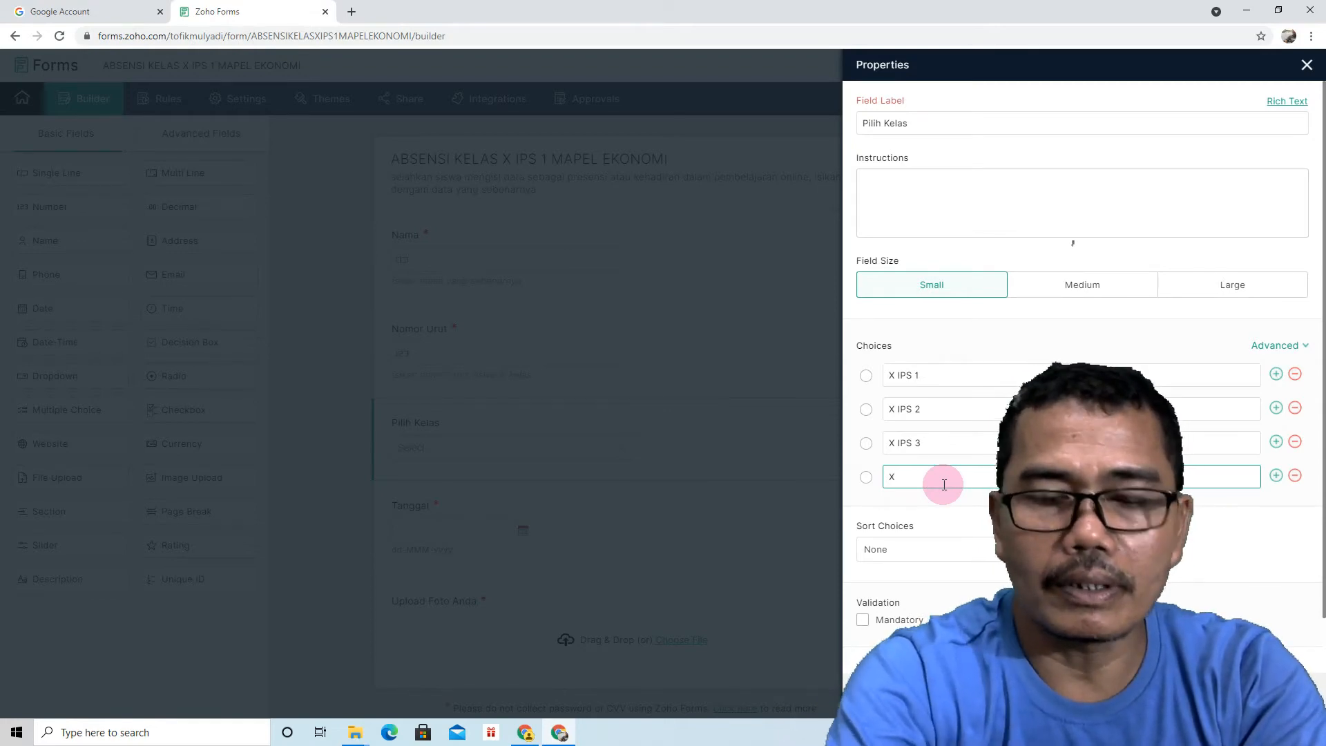
{"action": "type", "text": " IPS "}
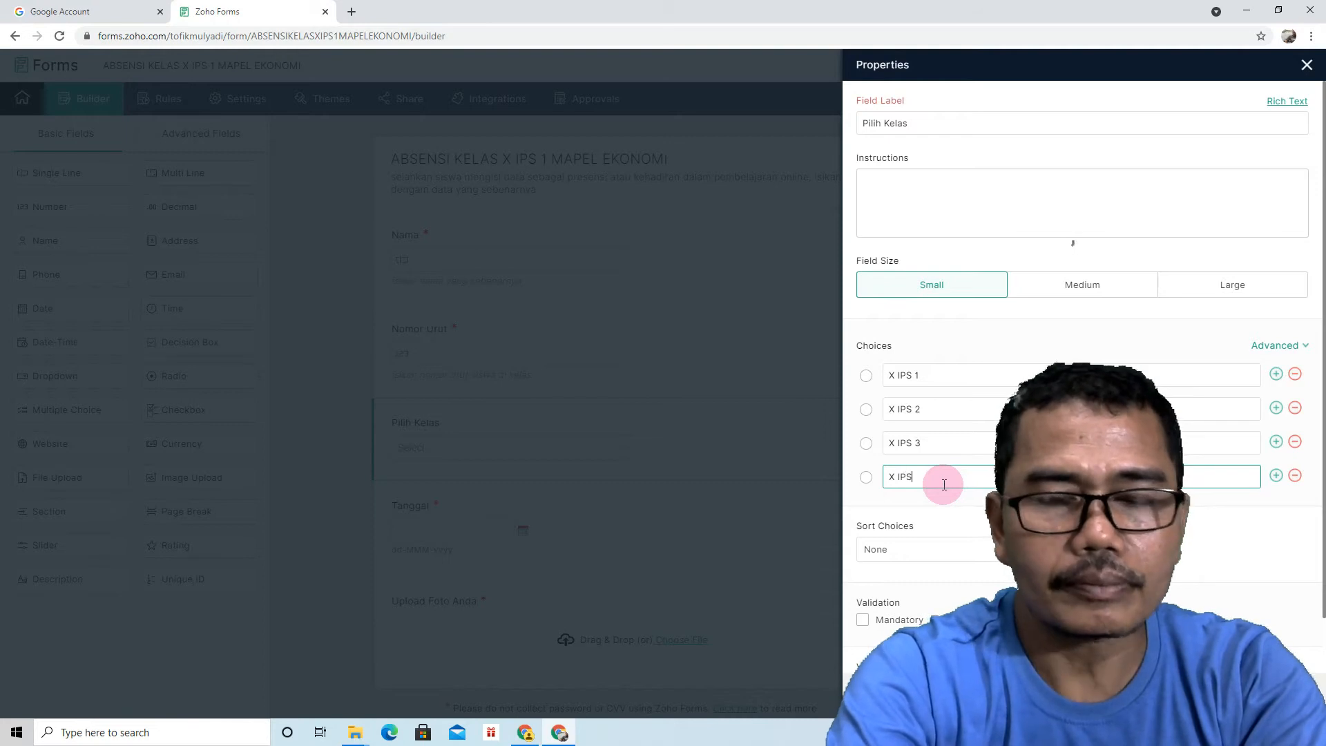
{"action": "type", "text": "4"}
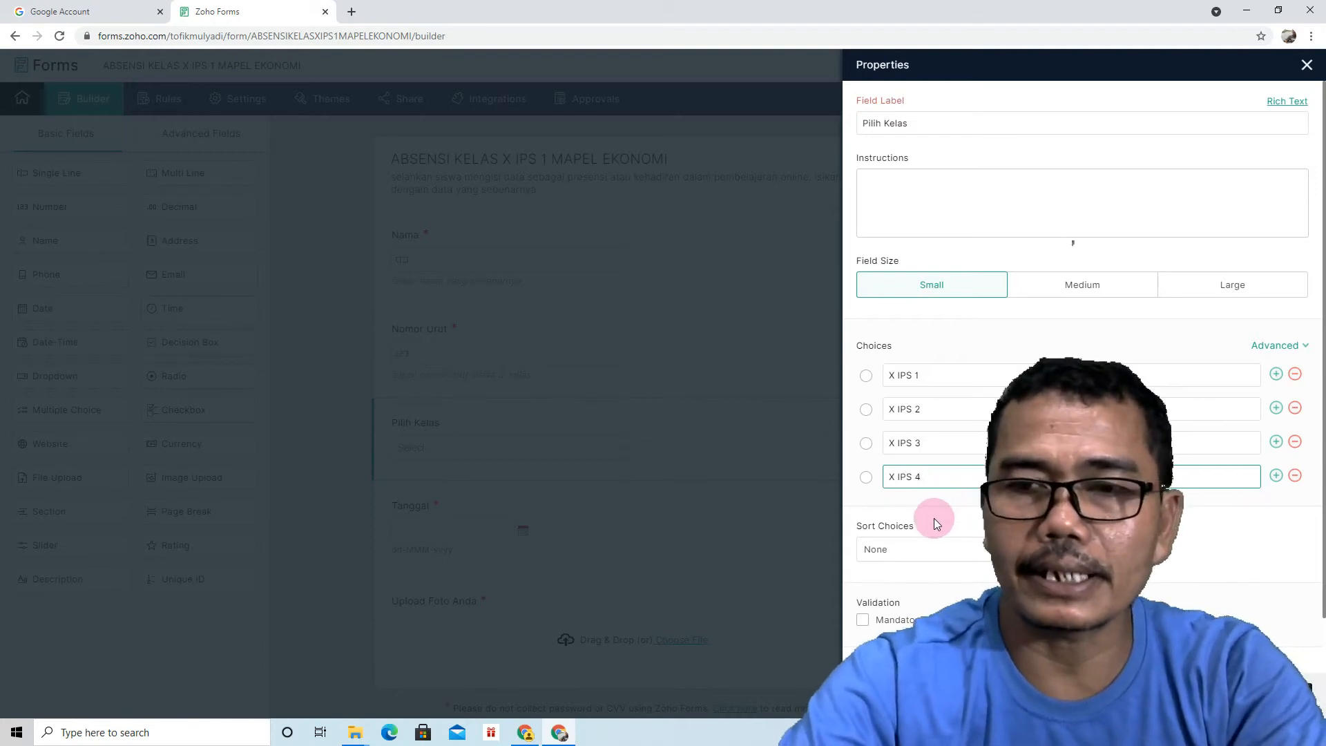
Make the Pilih Kelas field mandatory and save its properties
{"action": "scroll", "coordinate": [931, 520], "scroll_direction": "down", "scroll_amount": 1}
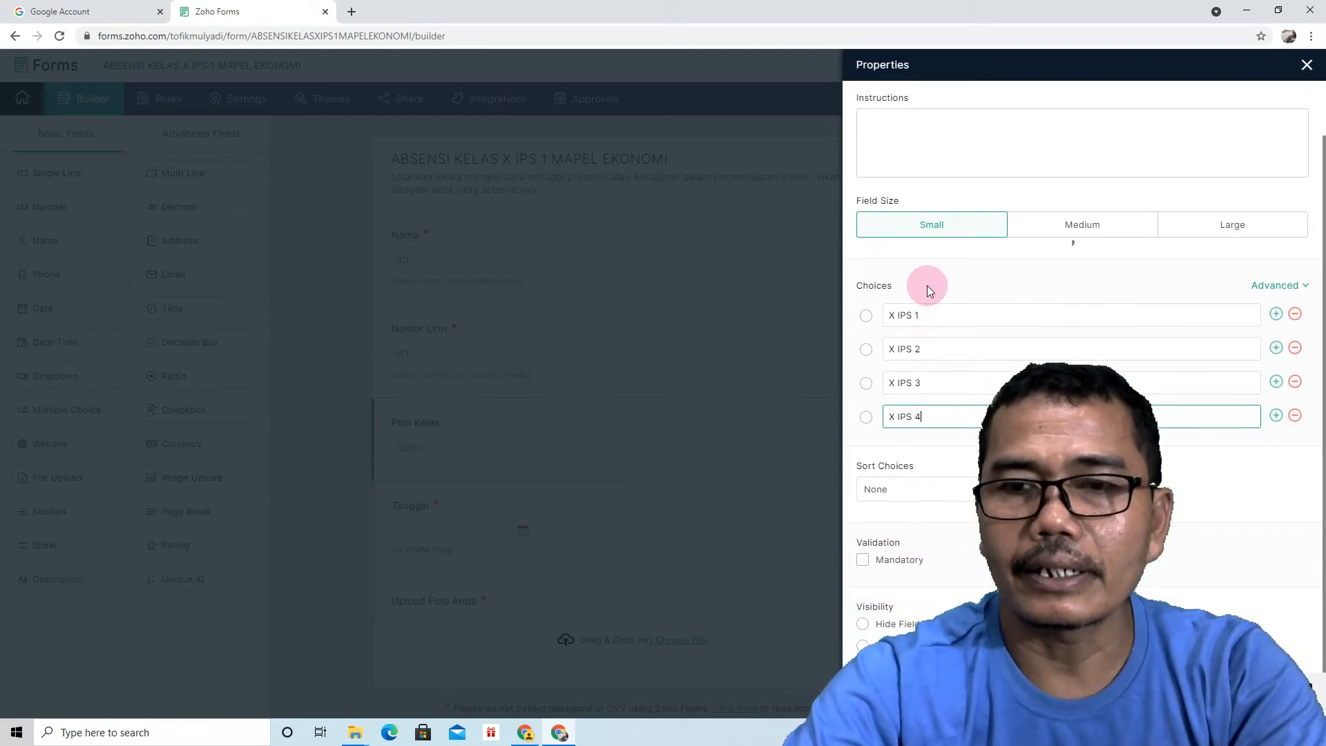
{"action": "left_click", "coordinate": [863, 560]}
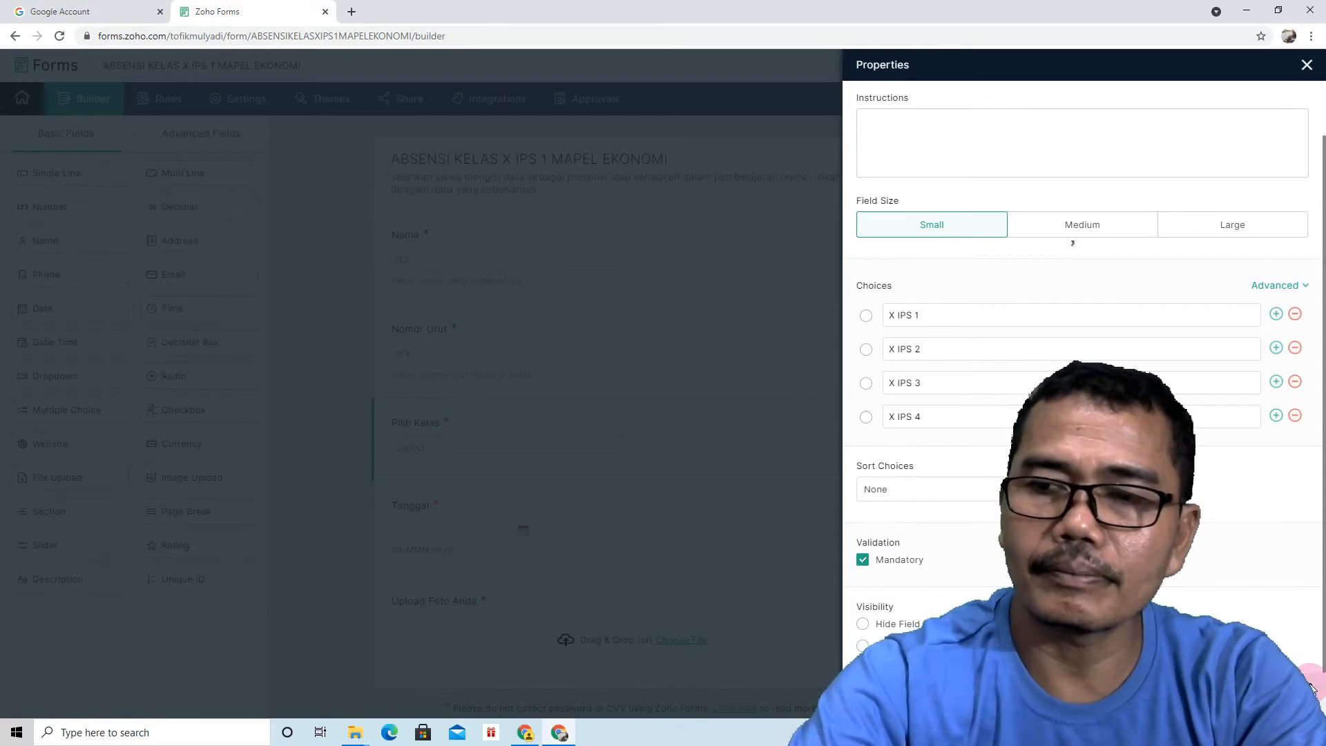
{"action": "left_click", "coordinate": [725, 458]}
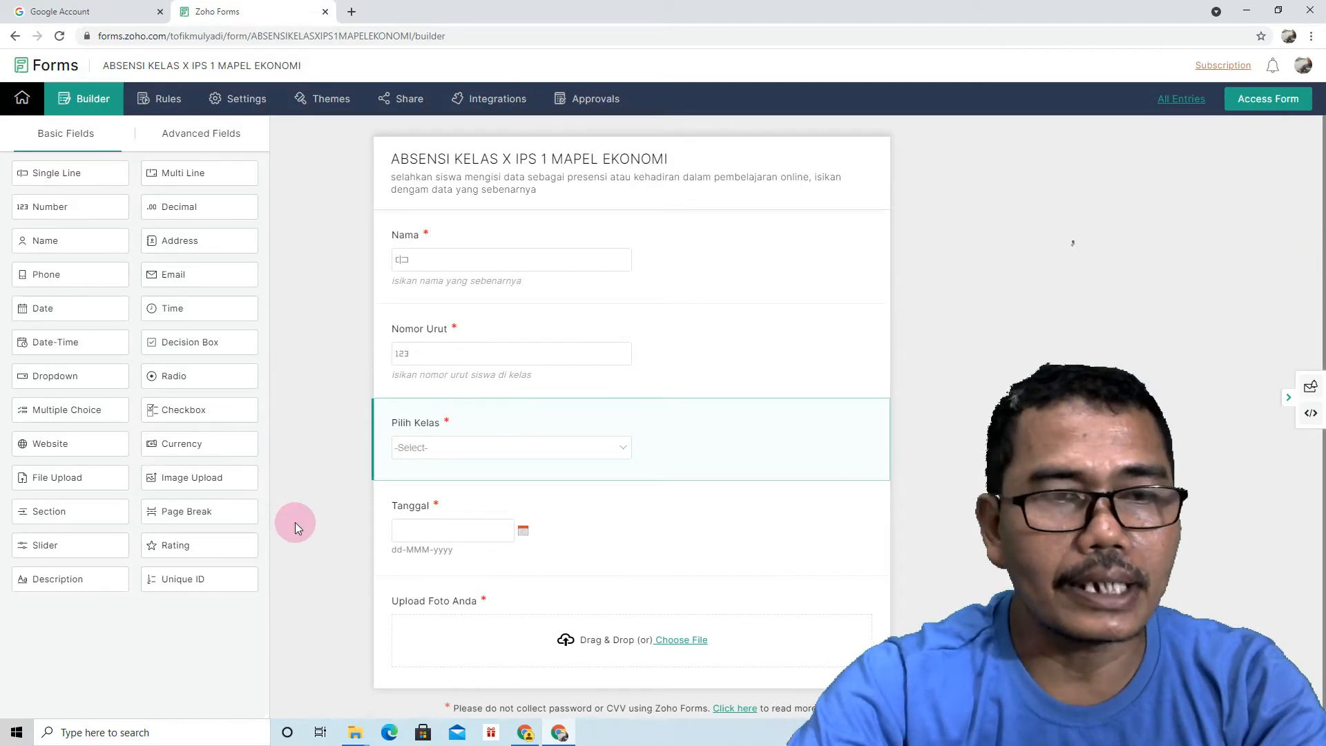
{"action": "left_click", "coordinate": [474, 662]}
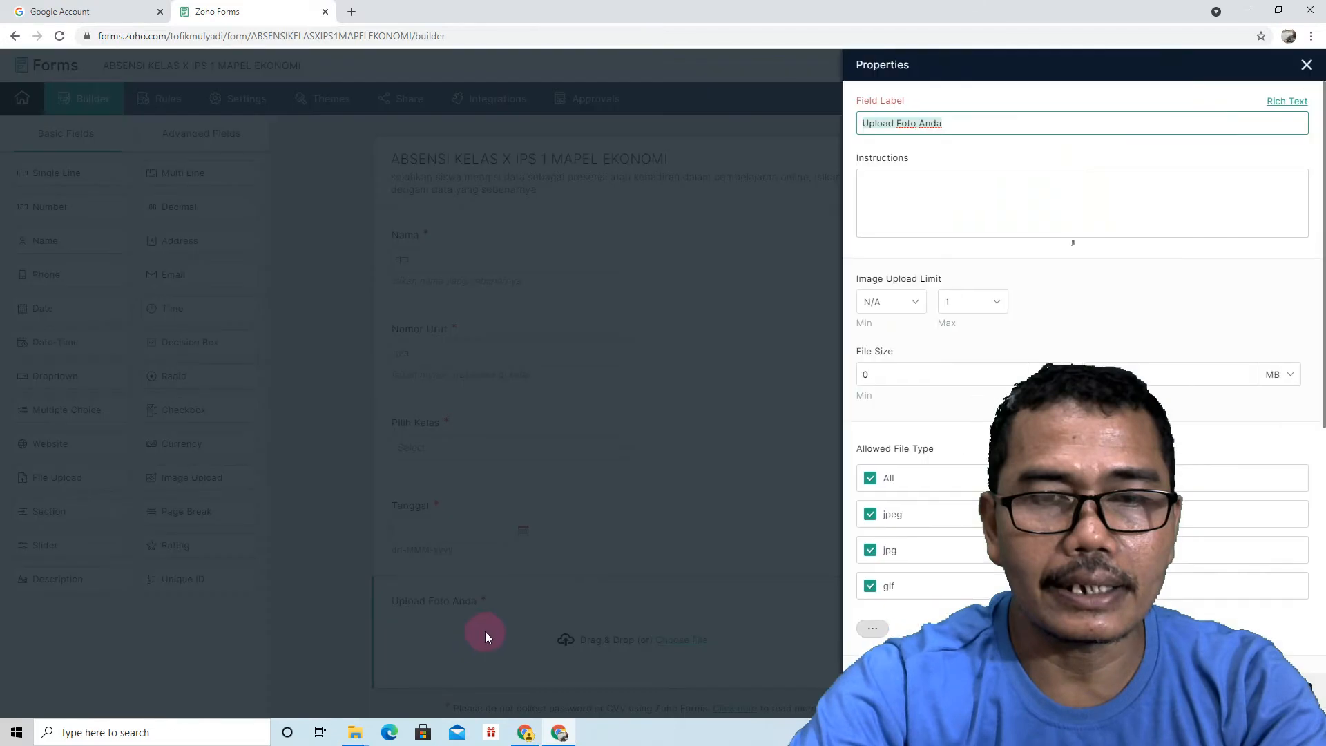
{"action": "left_click", "coordinate": [1308, 67]}
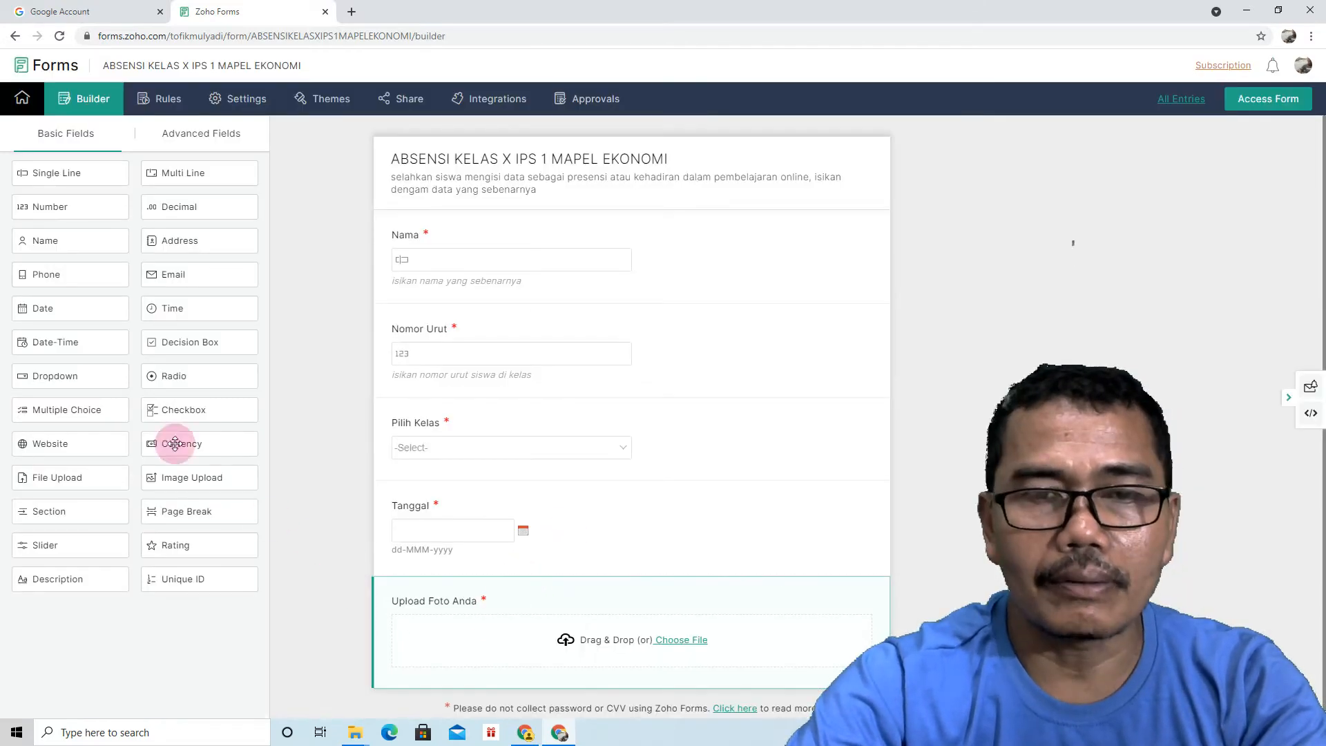
Add a Signature field from the advanced fields below the Upload Foto Anda field
{"action": "left_click", "coordinate": [198, 141]}
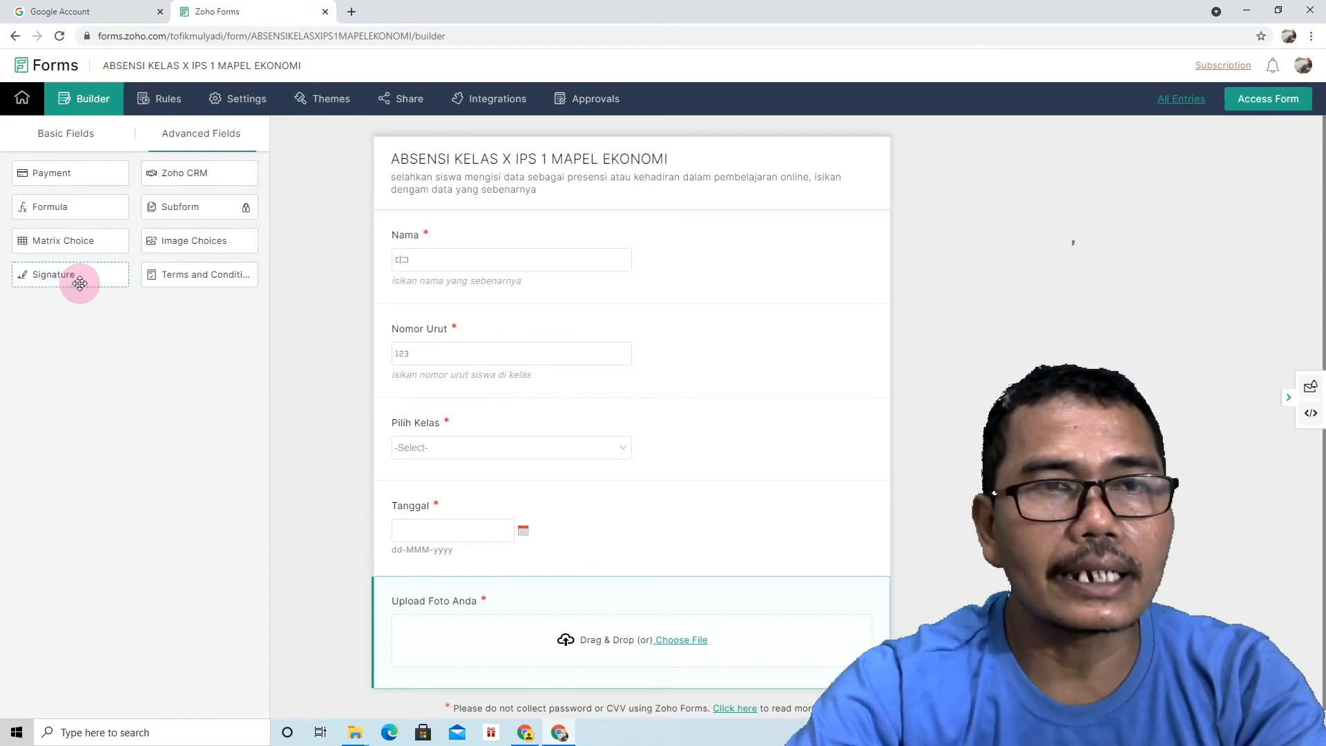
{"action": "mouse_move", "coordinate": [80, 284]}
{"action": "left_mouse_down"}
{"action": "mouse_move", "coordinate": [147, 306]}
{"action": "mouse_move", "coordinate": [350, 445]}
{"action": "left_mouse_up"}
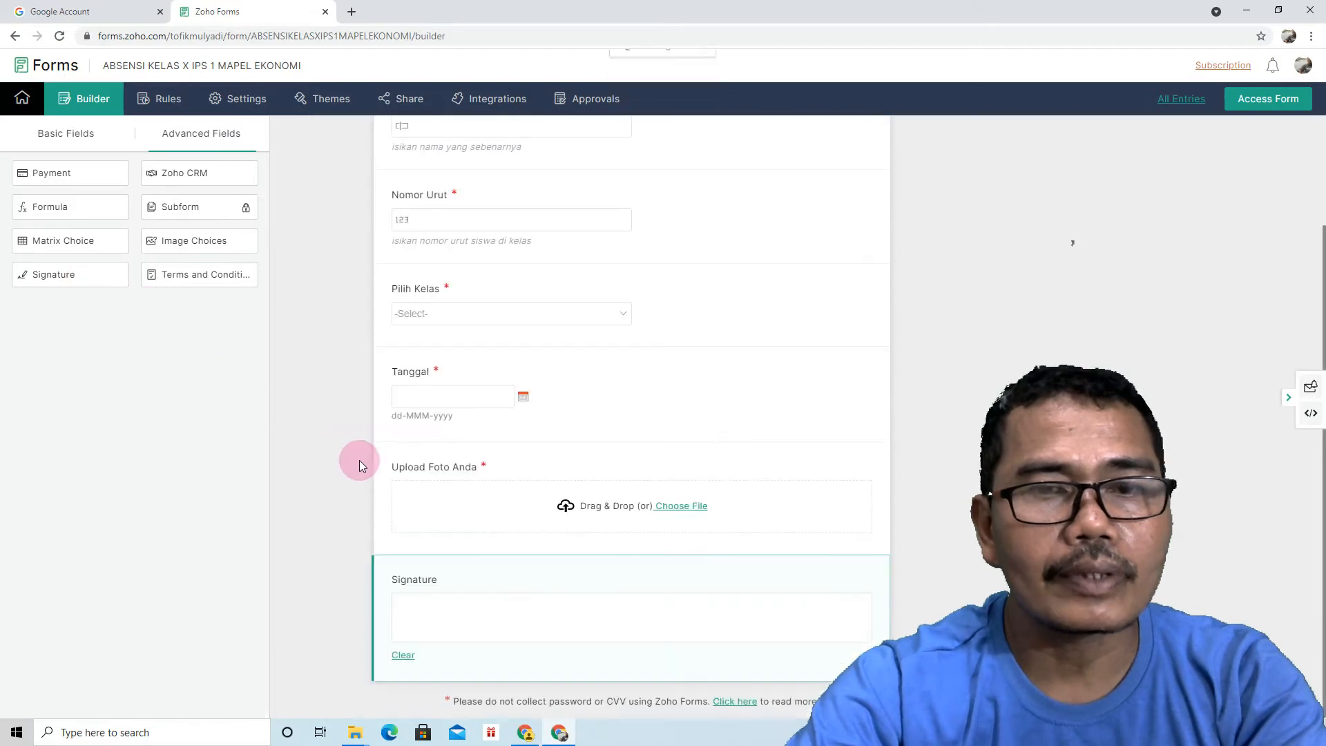
Label the signature field "Tanda Tangan" and save it as mandatory
{"action": "left_click", "coordinate": [496, 620]}
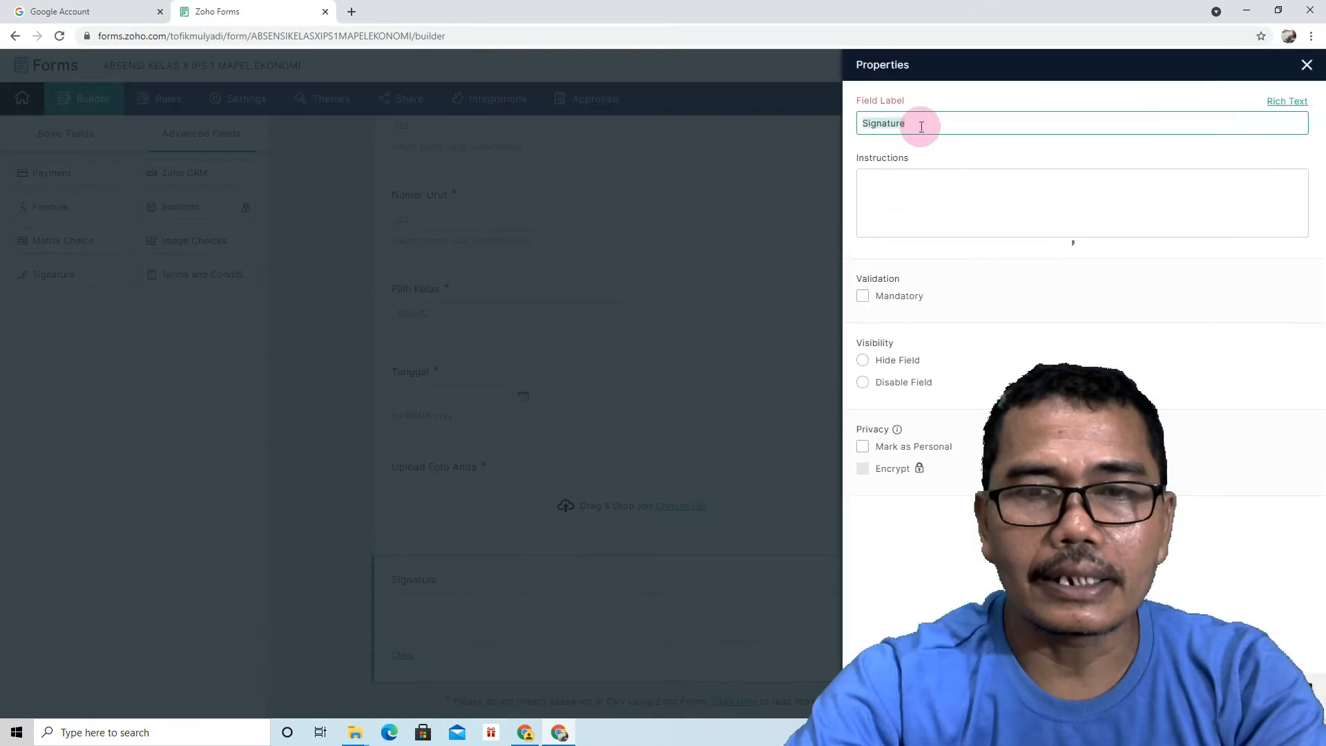
{"action": "type", "text": "T"}
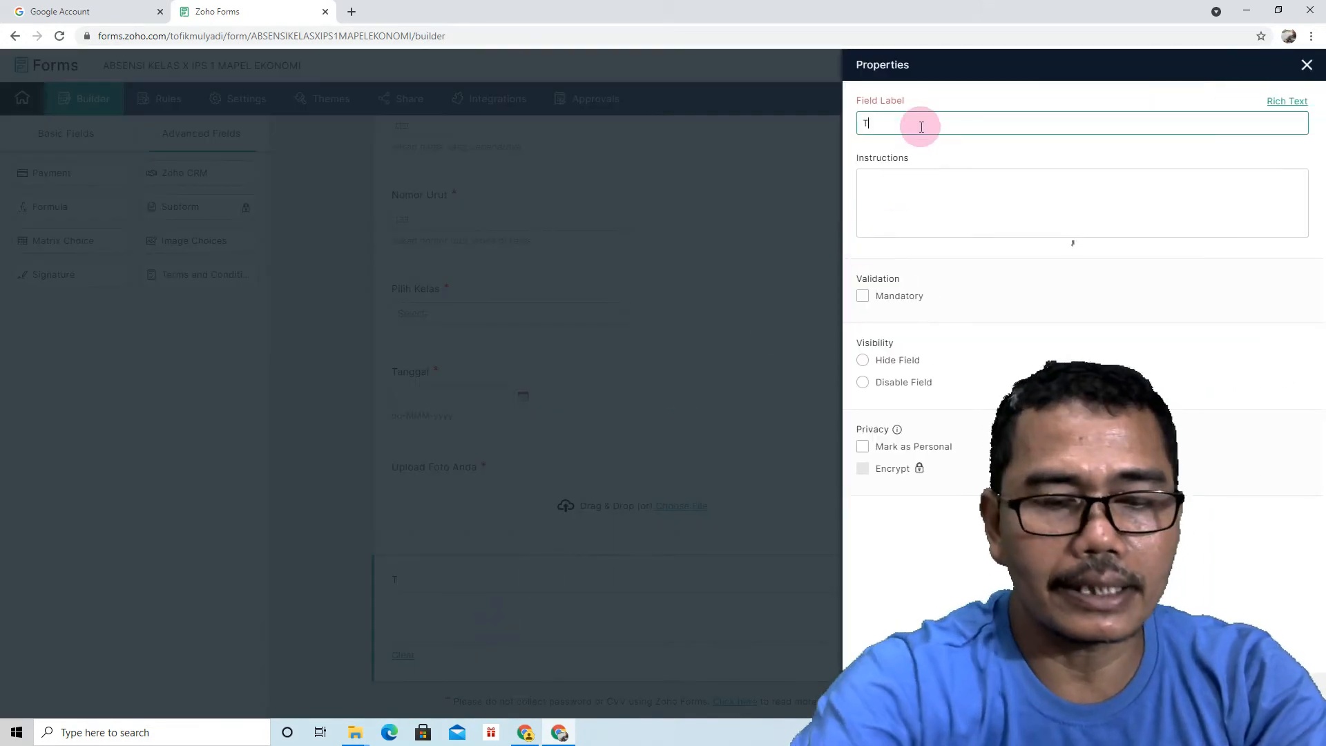
{"action": "type", "text": "anda"}
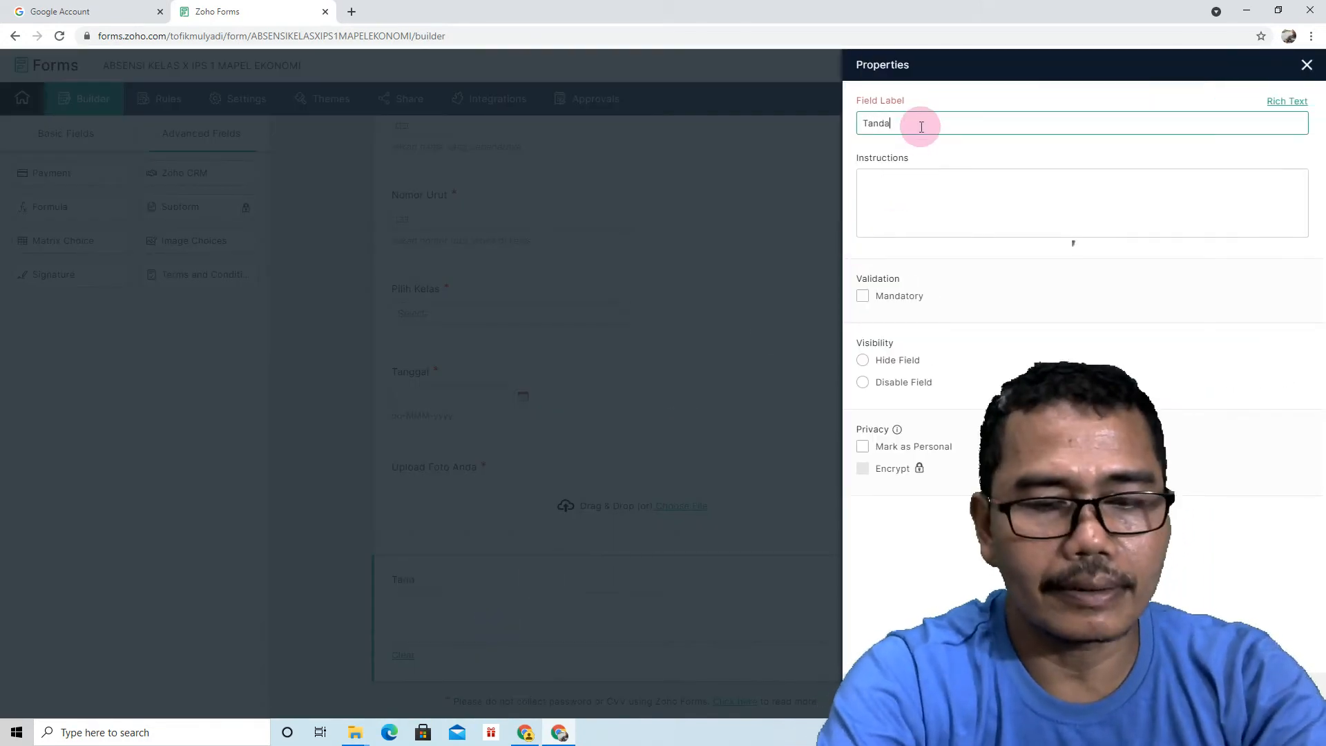
{"action": "type", "text": " Tangan"}
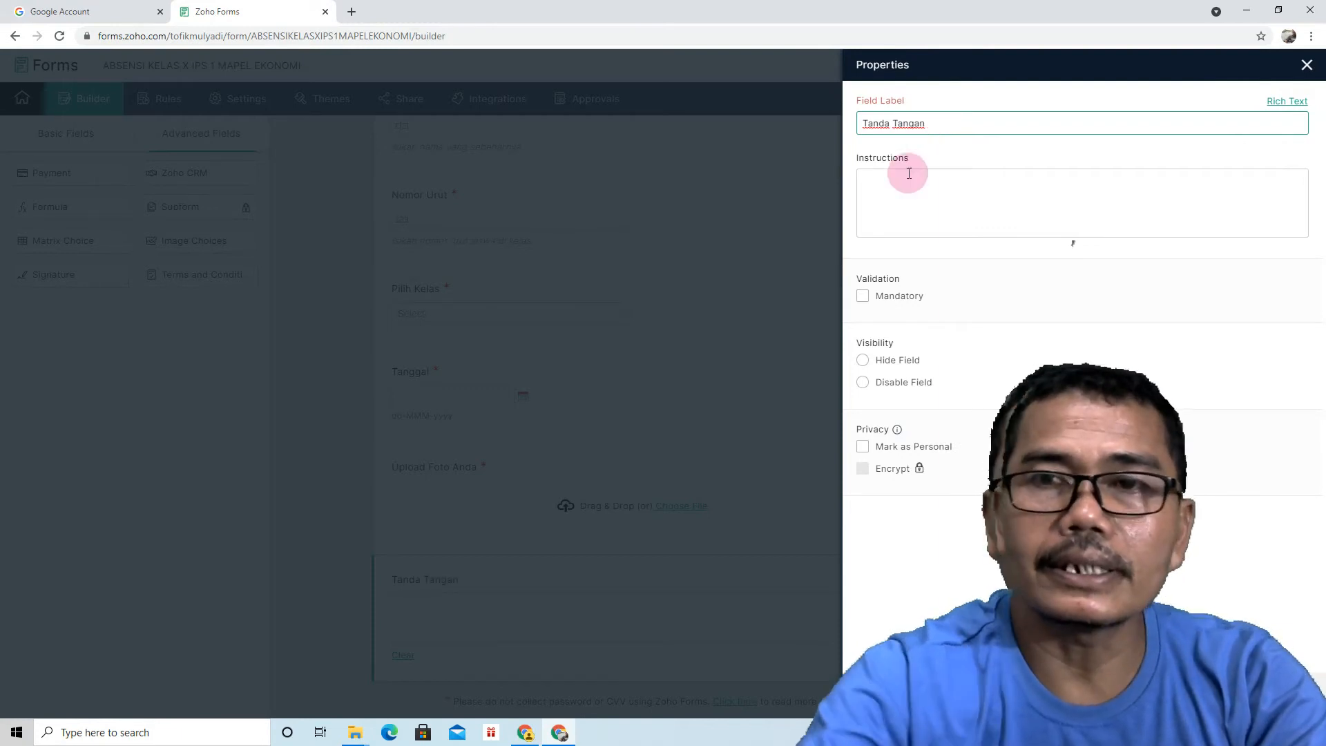
{"action": "left_click", "coordinate": [862, 297]}
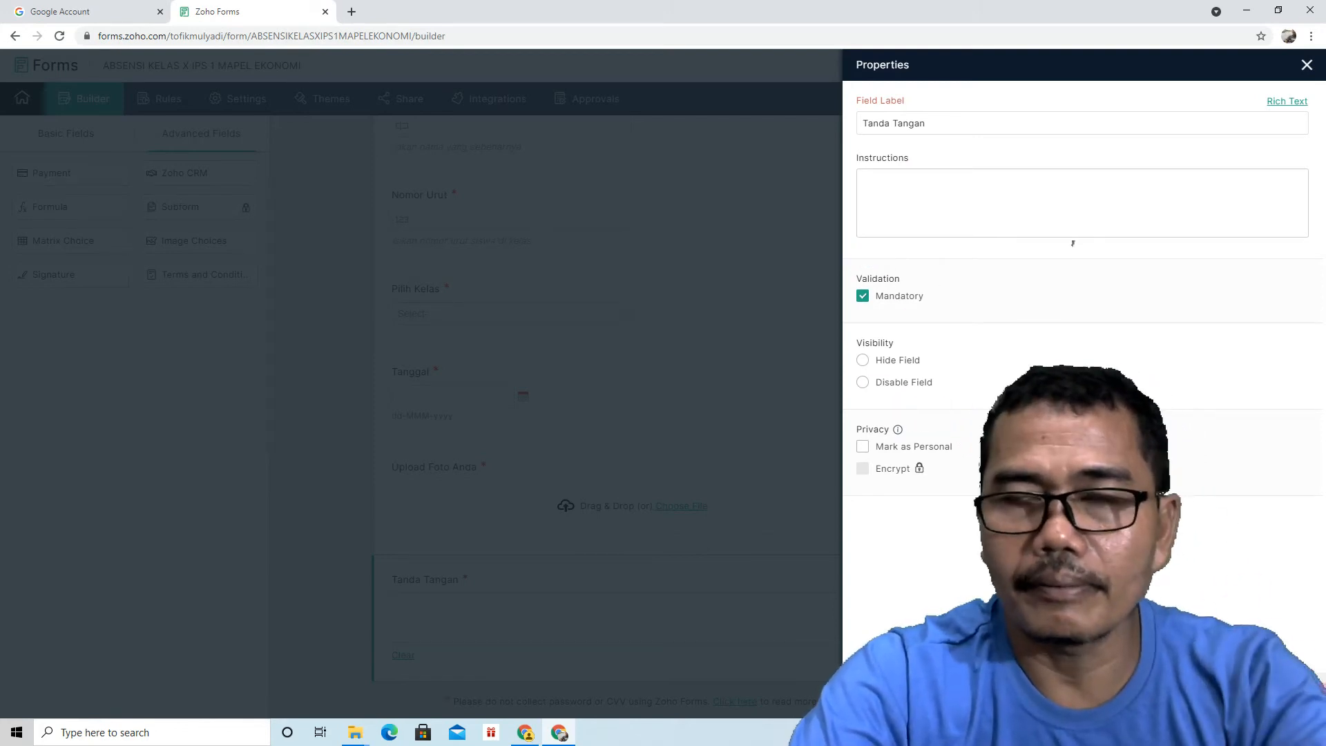
{"action": "left_click", "coordinate": [748, 399]}
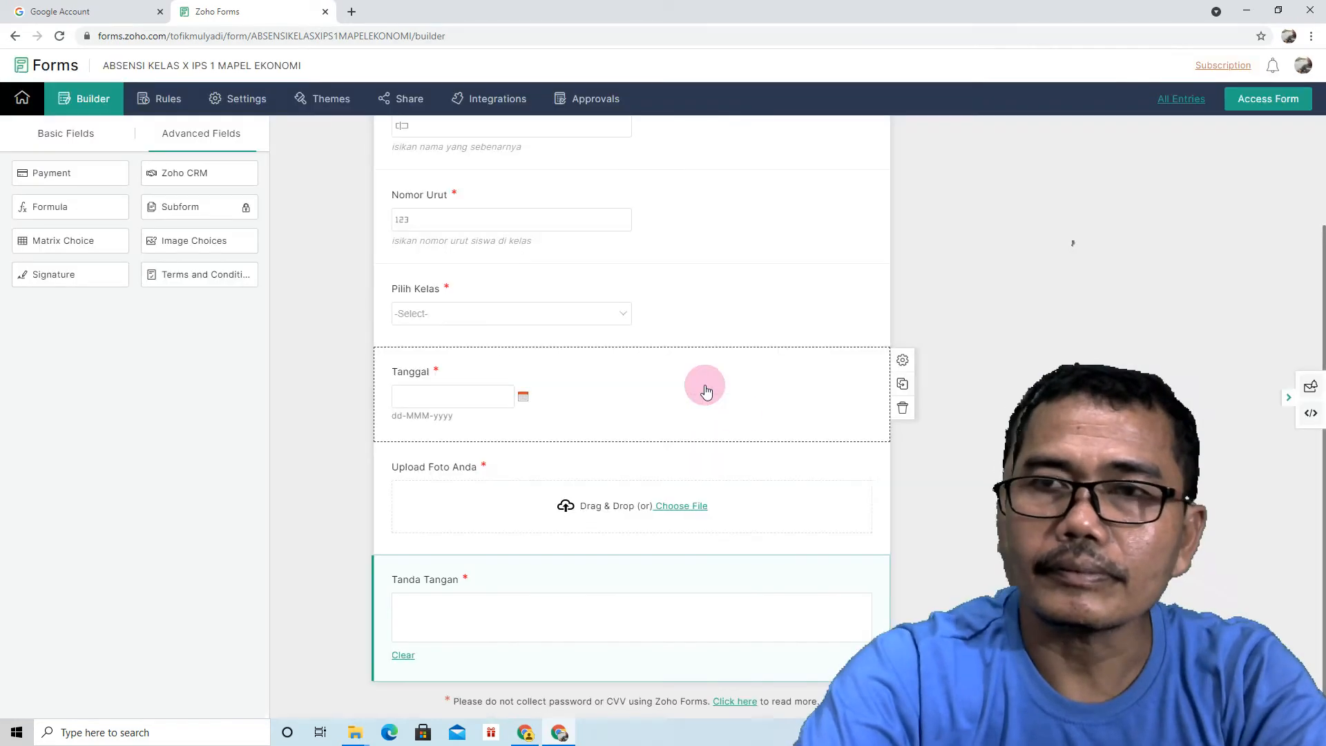
Remove "IPS 1" from the form title so that it reads "ABSENSI KELAS X MAPEL EKONOMI"
{"action": "scroll", "coordinate": [742, 506], "scroll_direction": "up", "scroll_amount": 2}
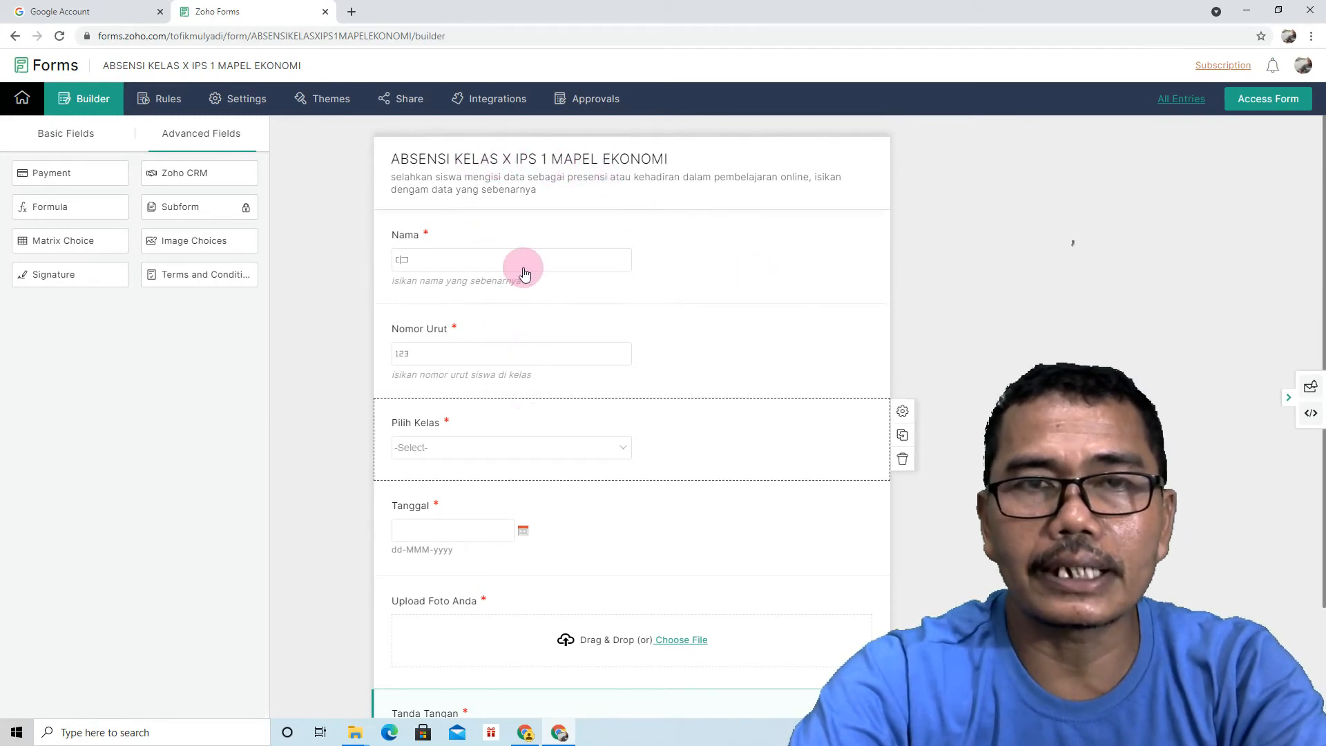
{"action": "left_click", "coordinate": [613, 158]}
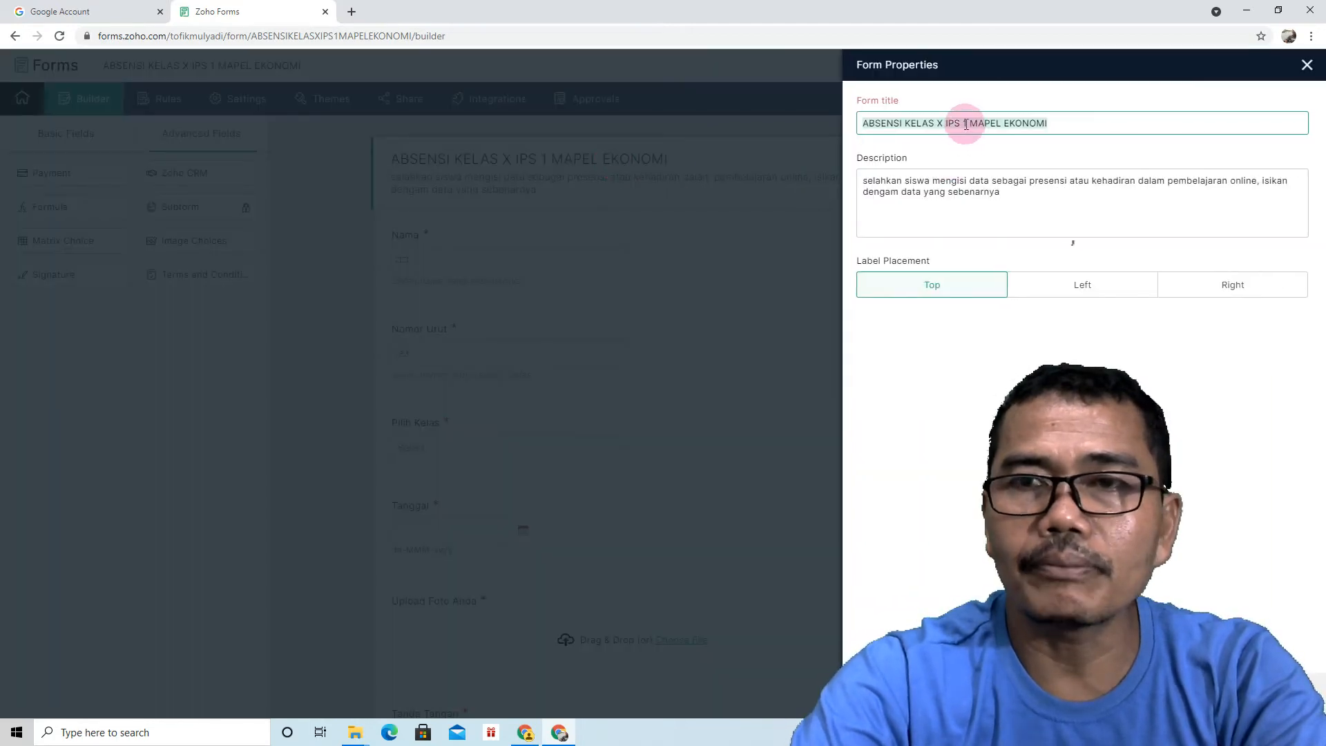
{"action": "left_click", "coordinate": [967, 121]}
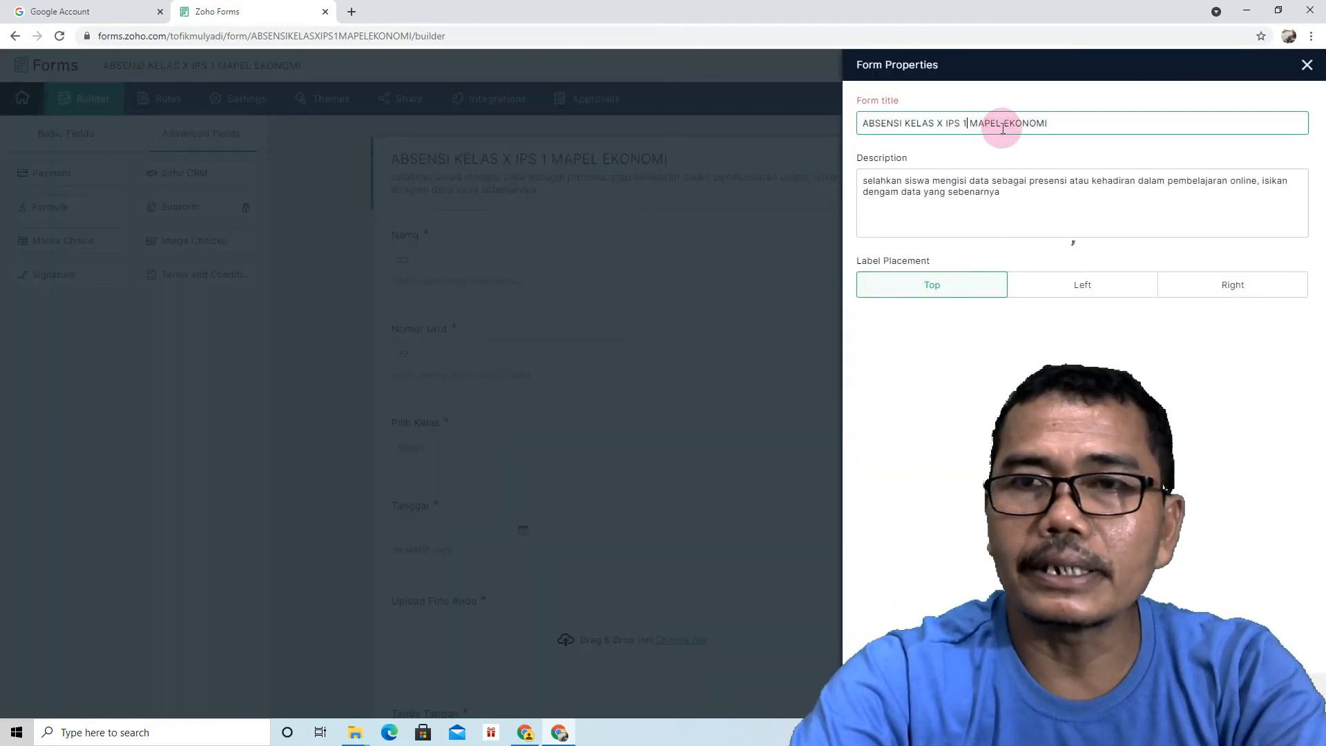
{"action": "key", "text": "BackSpace"}
{"action": "key", "text": "BackSpace"}
{"action": "key", "text": "BackSpace"}
{"action": "key", "text": "BackSpace"}
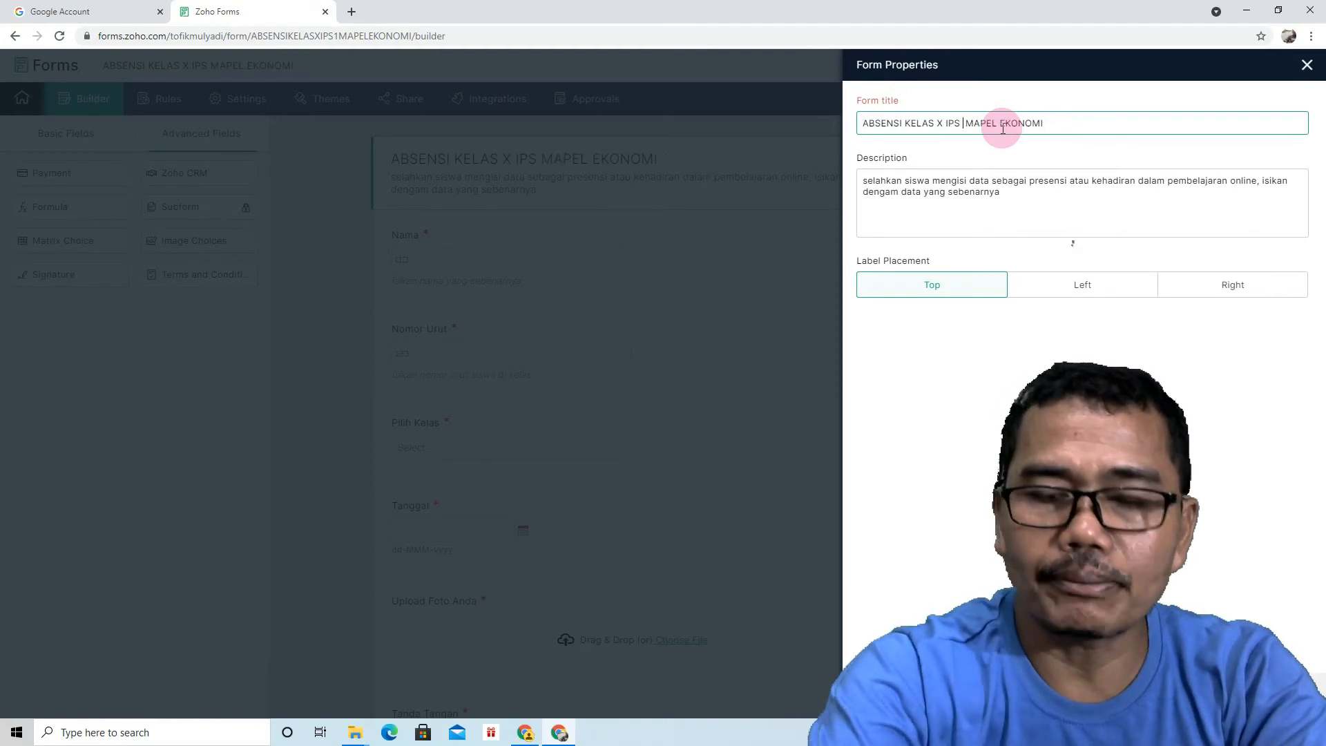
{"action": "key", "text": "BackSpace"}
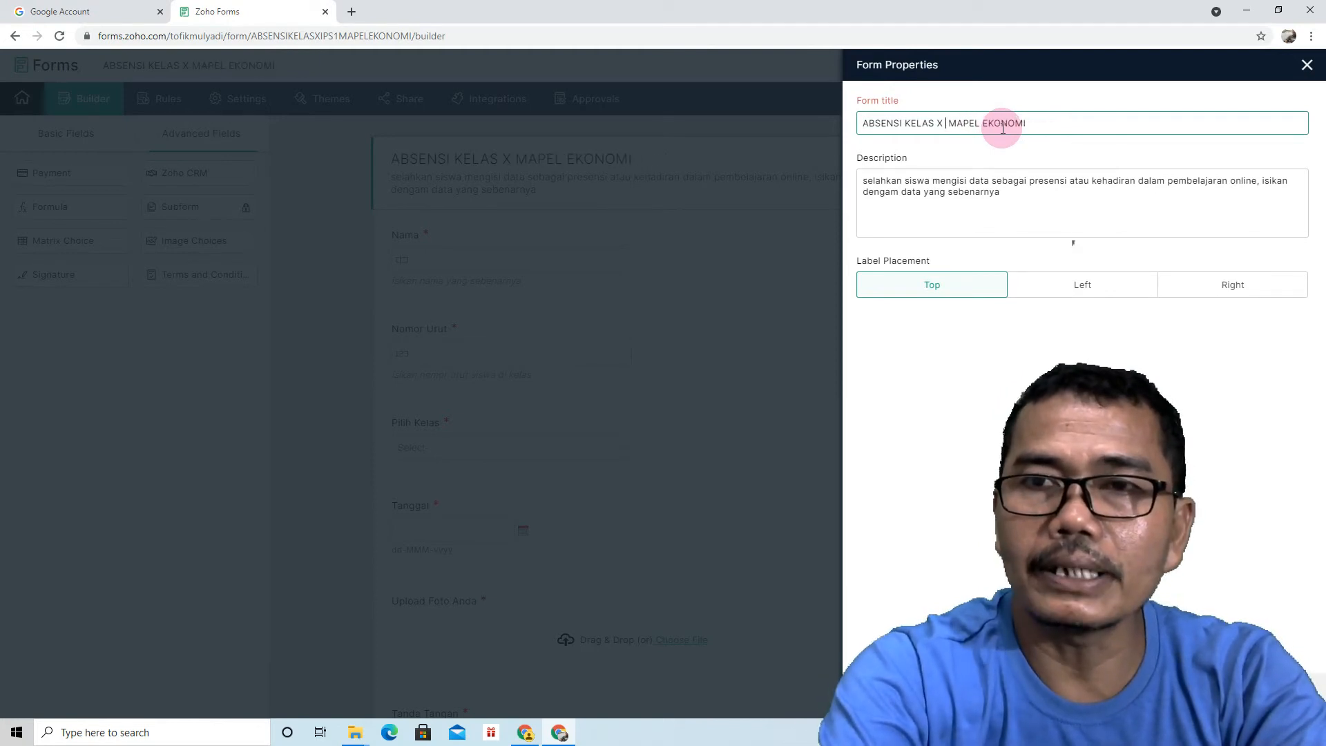
{"action": "left_click", "coordinate": [1058, 126]}
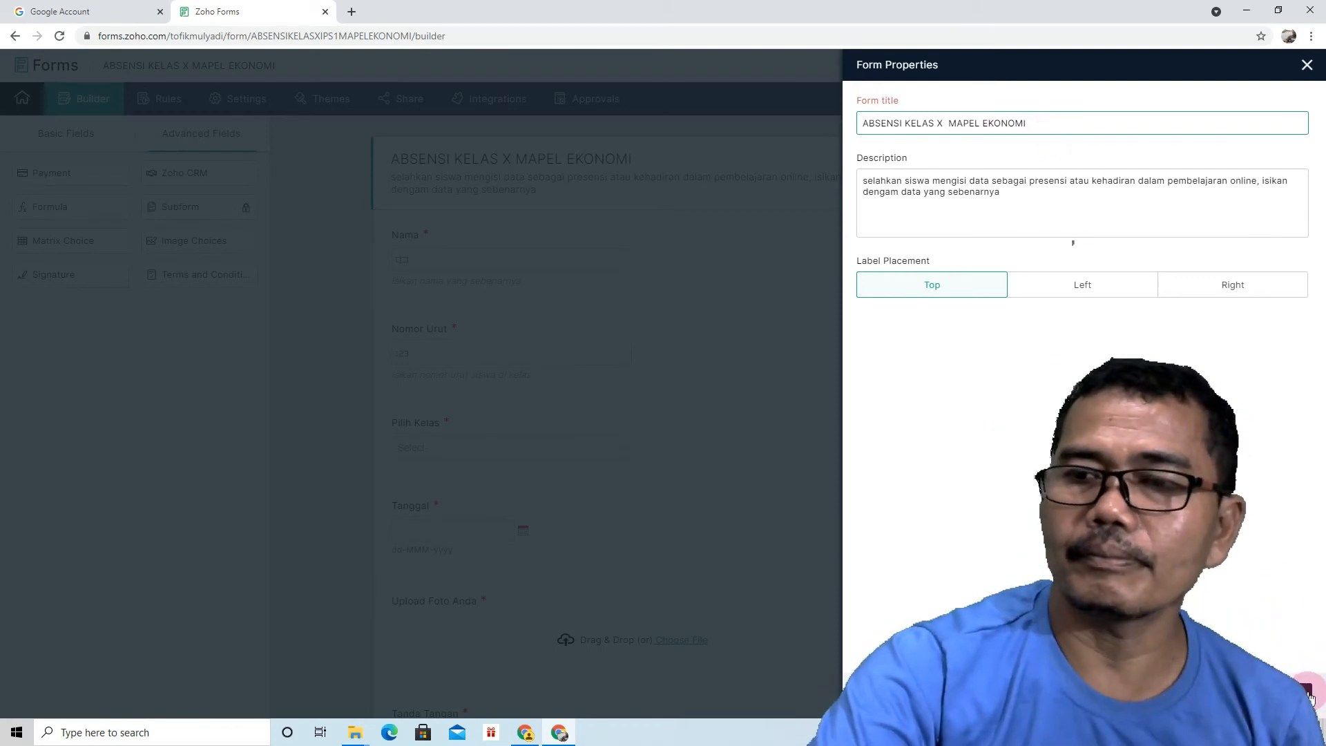
Save the edited form properties and apply the Wooden theme from the themes gallery to the form
{"action": "left_click", "coordinate": [1308, 691]}
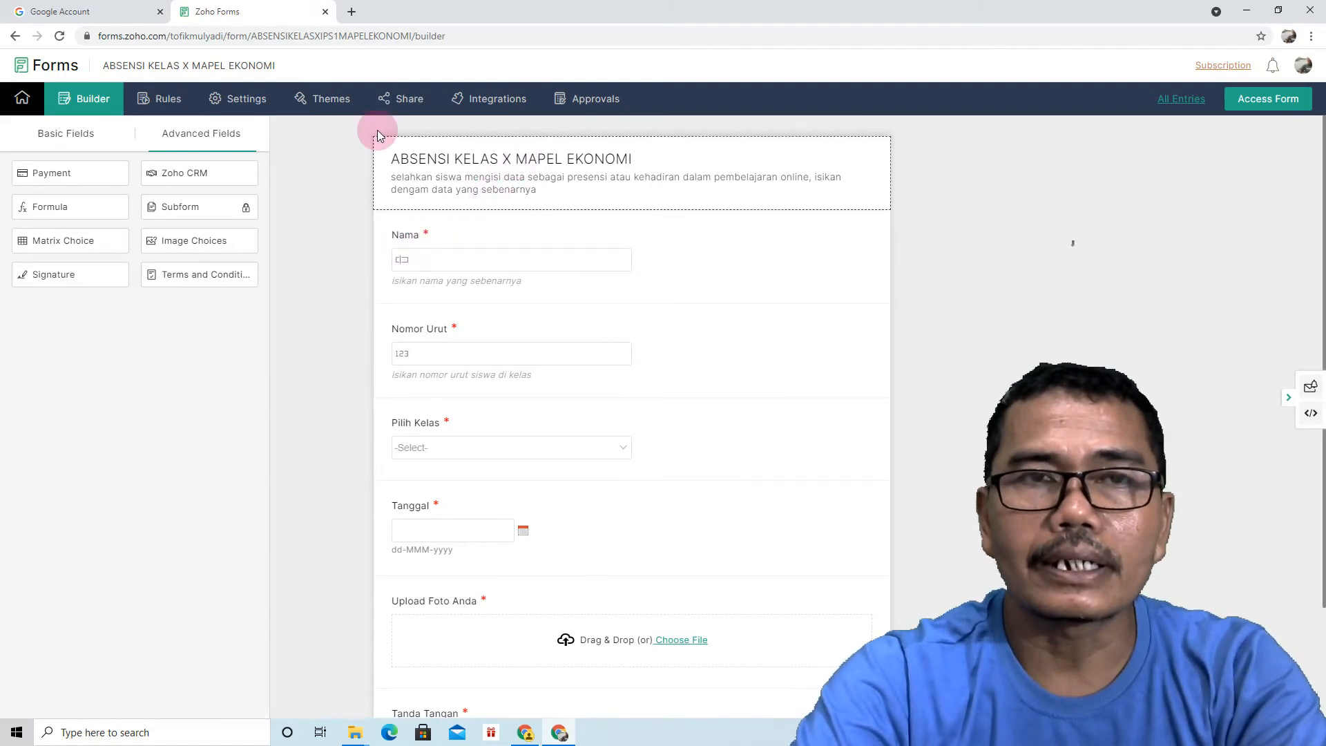
{"action": "left_click", "coordinate": [328, 111]}
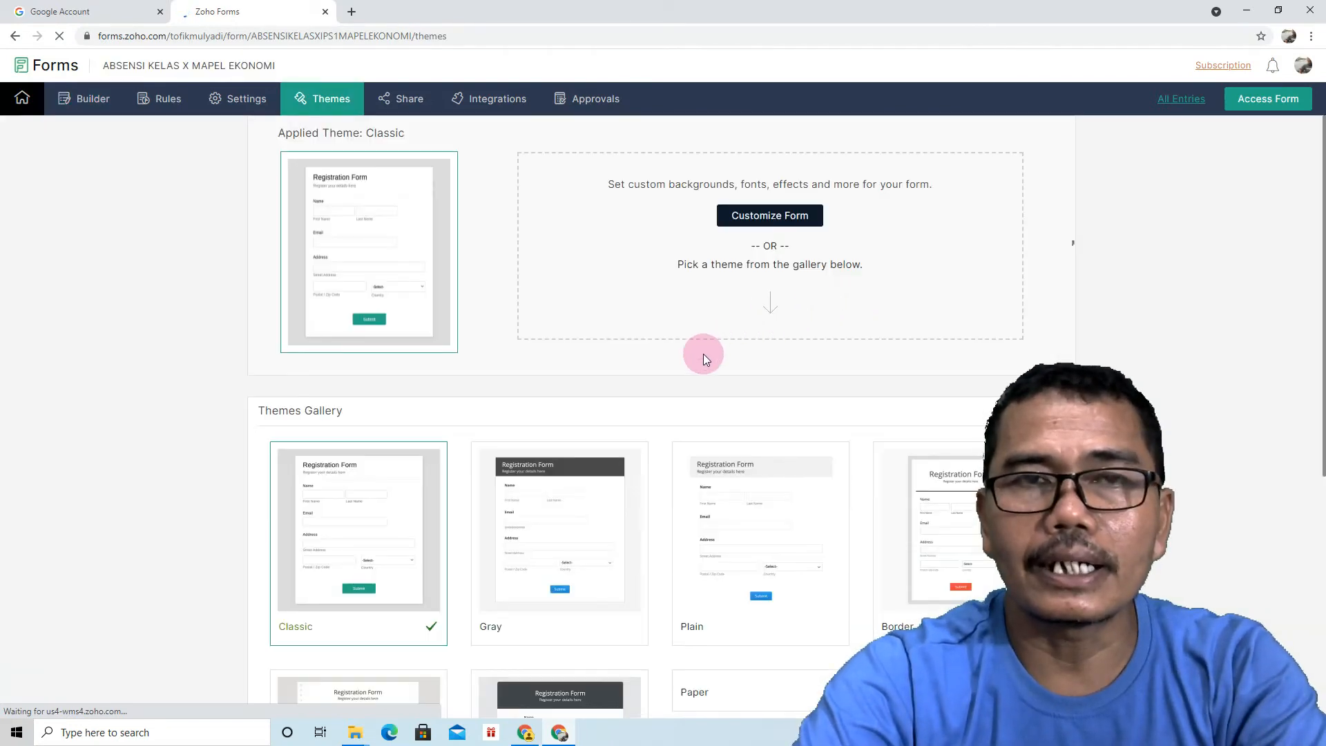
{"action": "scroll", "coordinate": [662, 525], "scroll_direction": "down", "scroll_amount": 3}
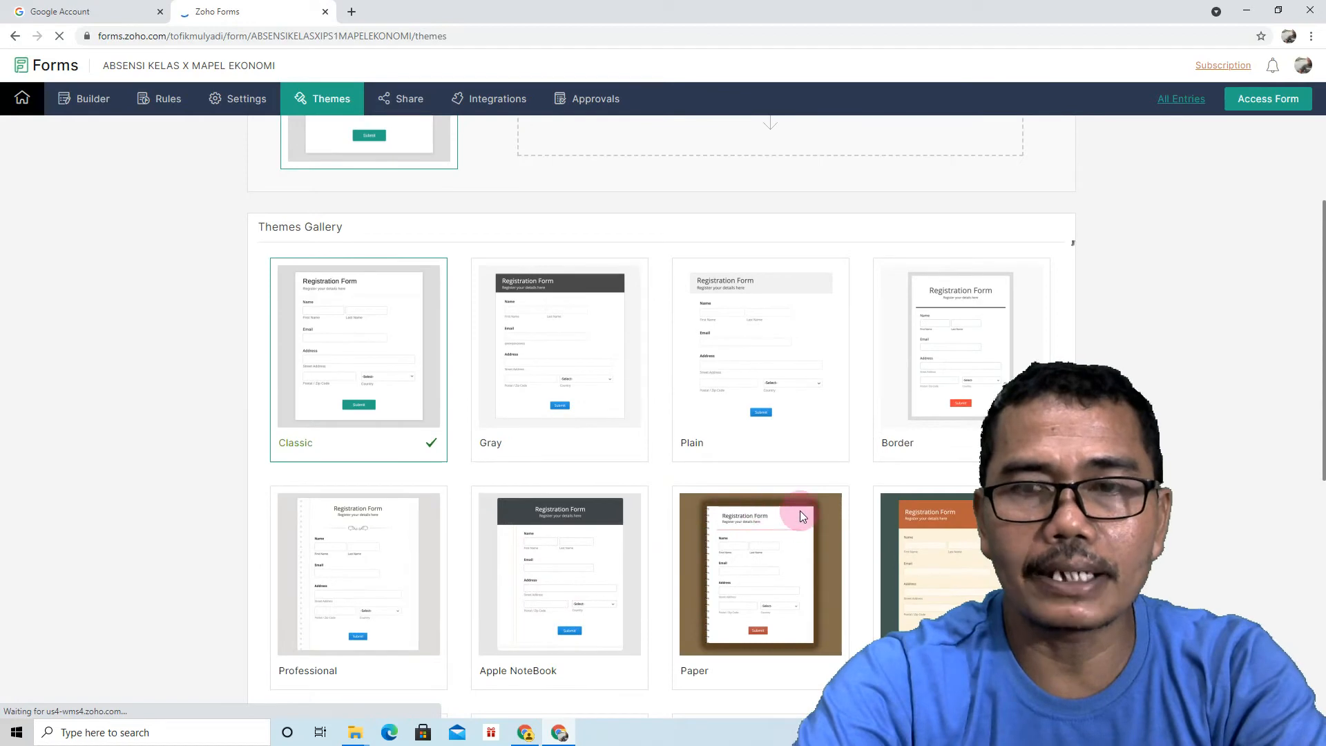
{"action": "scroll", "coordinate": [795, 508], "scroll_direction": "down", "scroll_amount": 2}
{"action": "scroll", "coordinate": [587, 492], "scroll_direction": "down", "scroll_amount": 5}
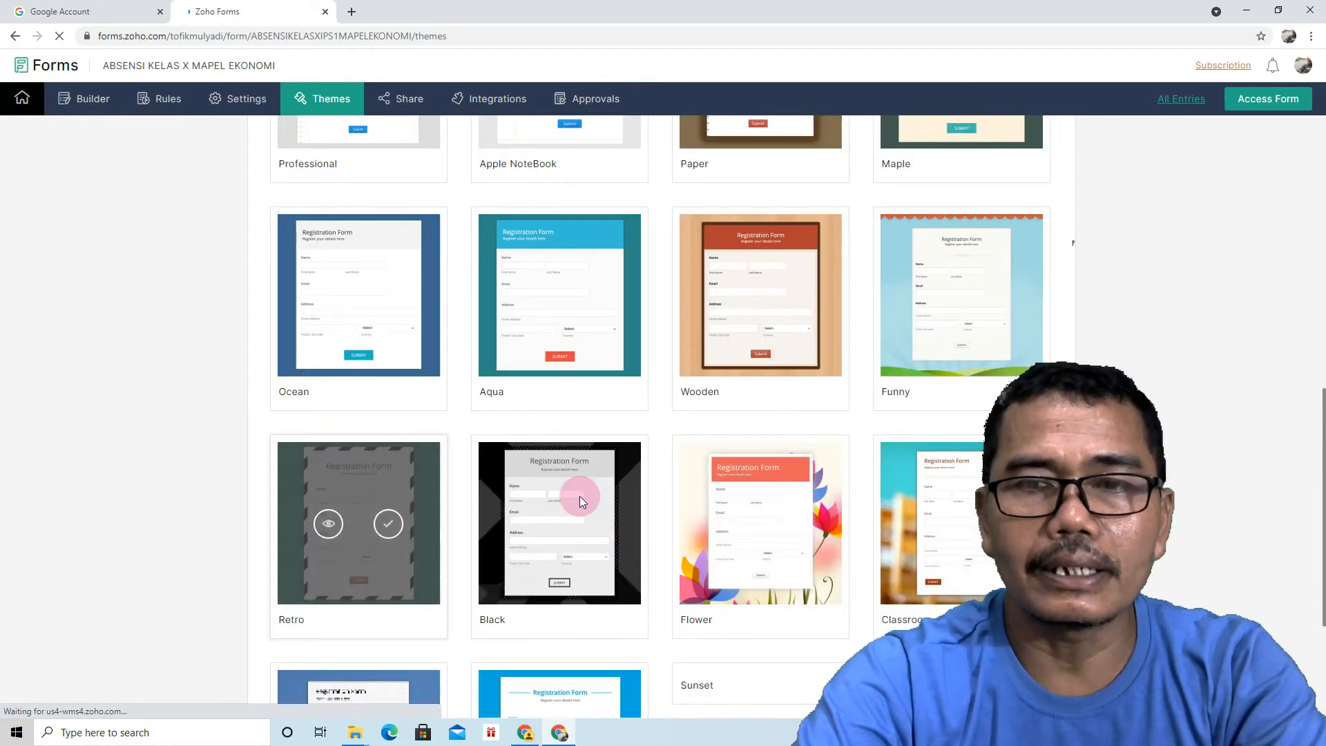
{"action": "mouse_move", "coordinate": [755, 495]}
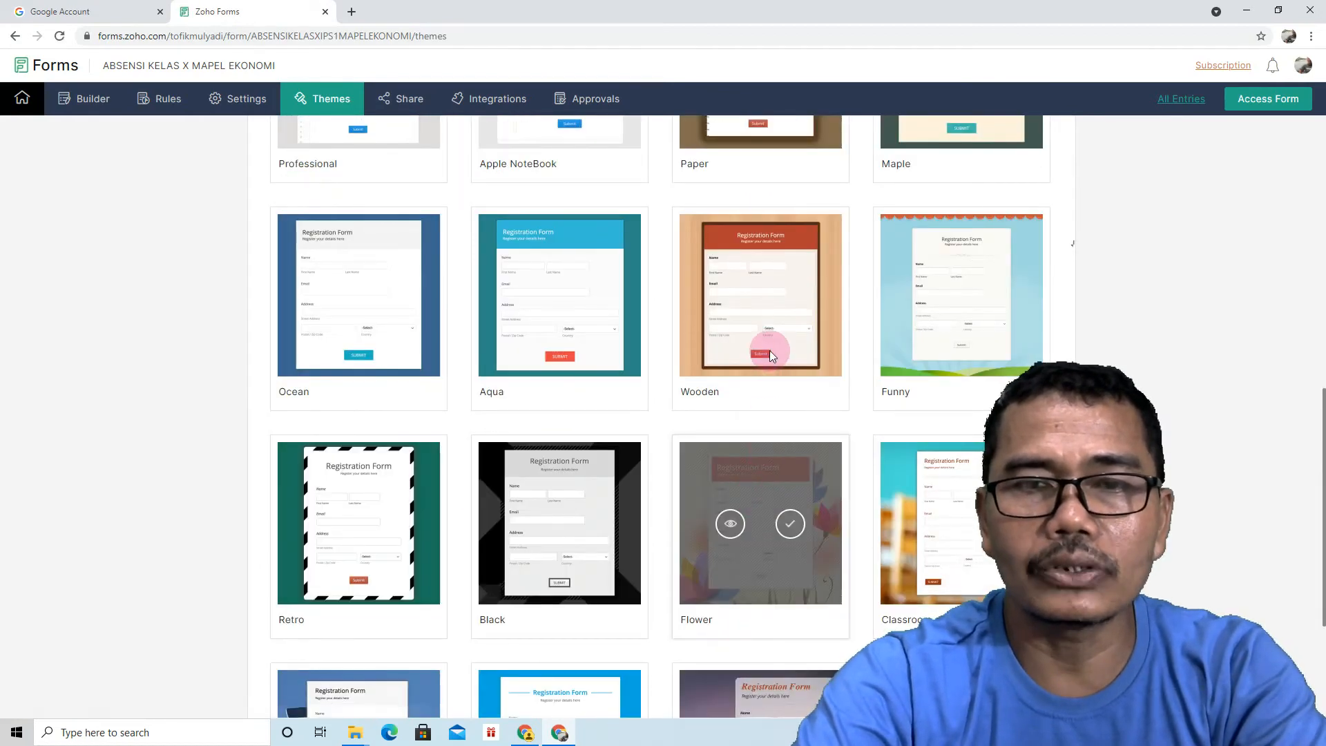
{"action": "mouse_move", "coordinate": [698, 288]}
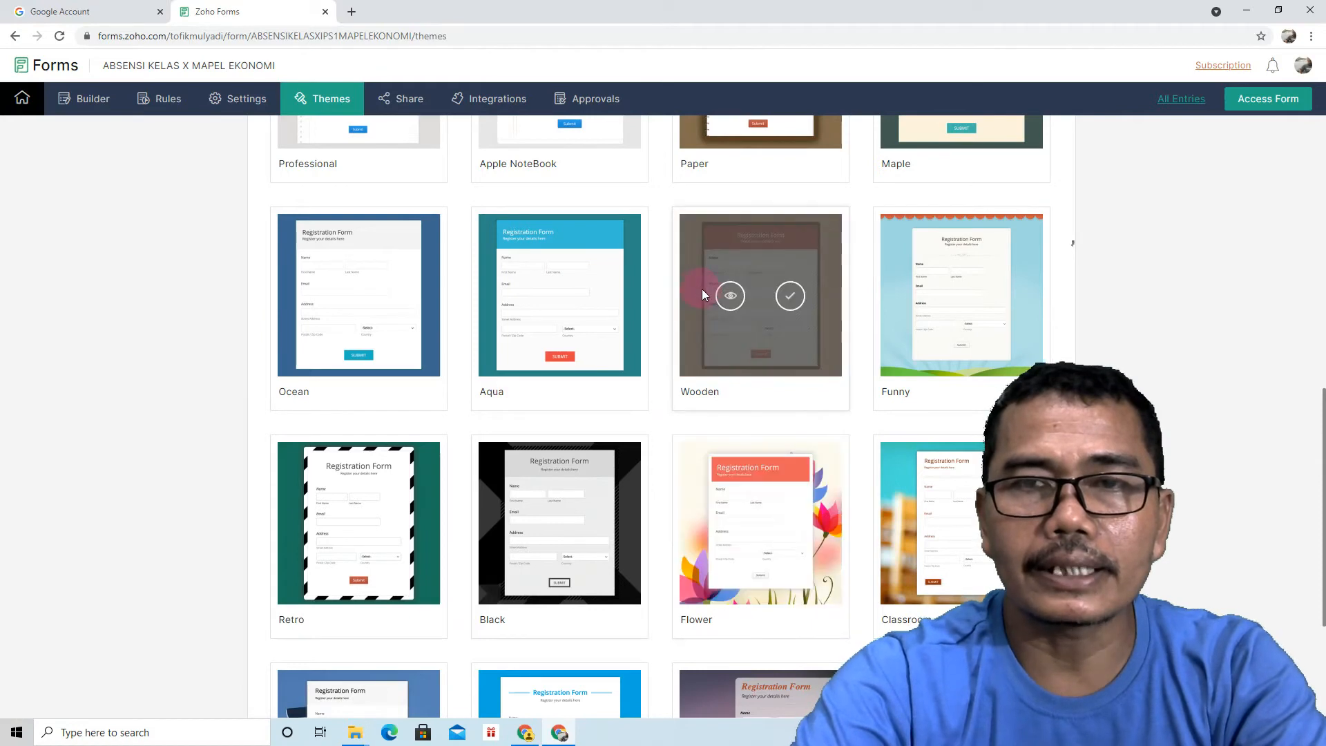
{"action": "left_click", "coordinate": [791, 306]}
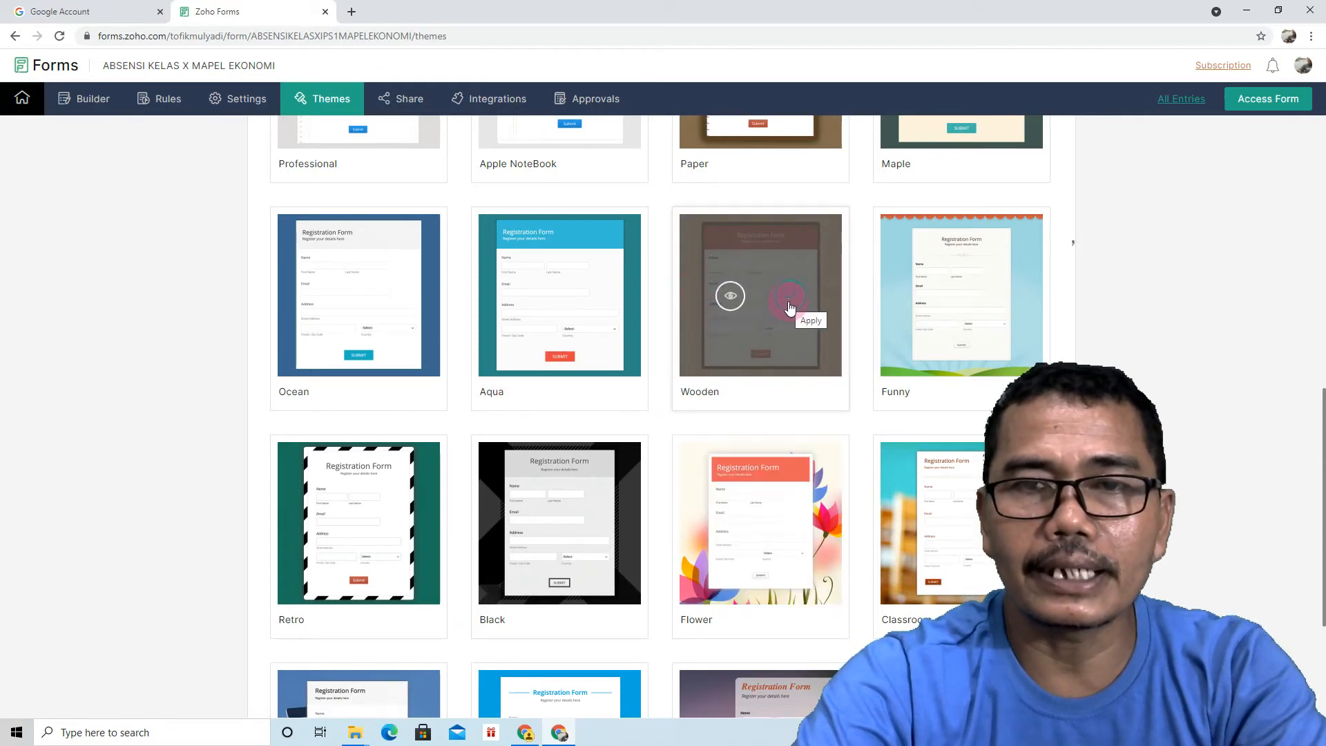
{"action": "left_click", "coordinate": [789, 302]}
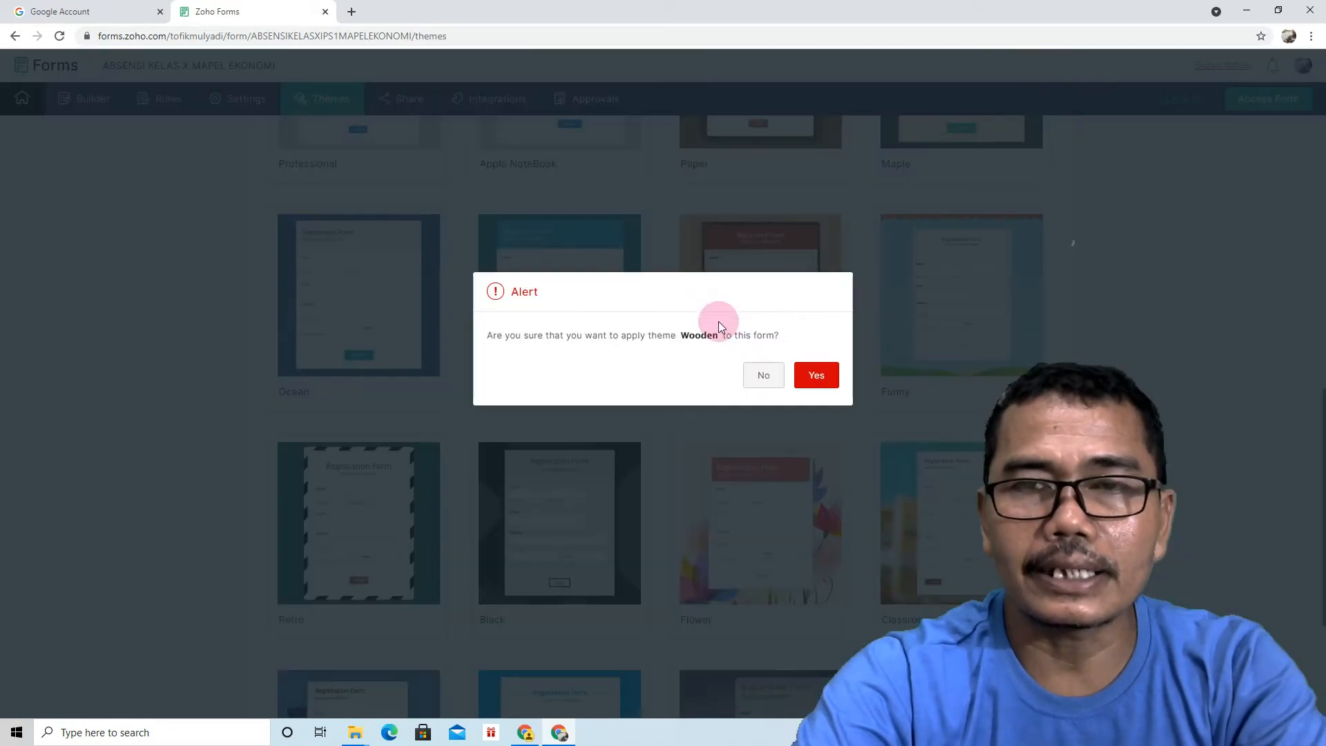
{"action": "left_click", "coordinate": [815, 377]}
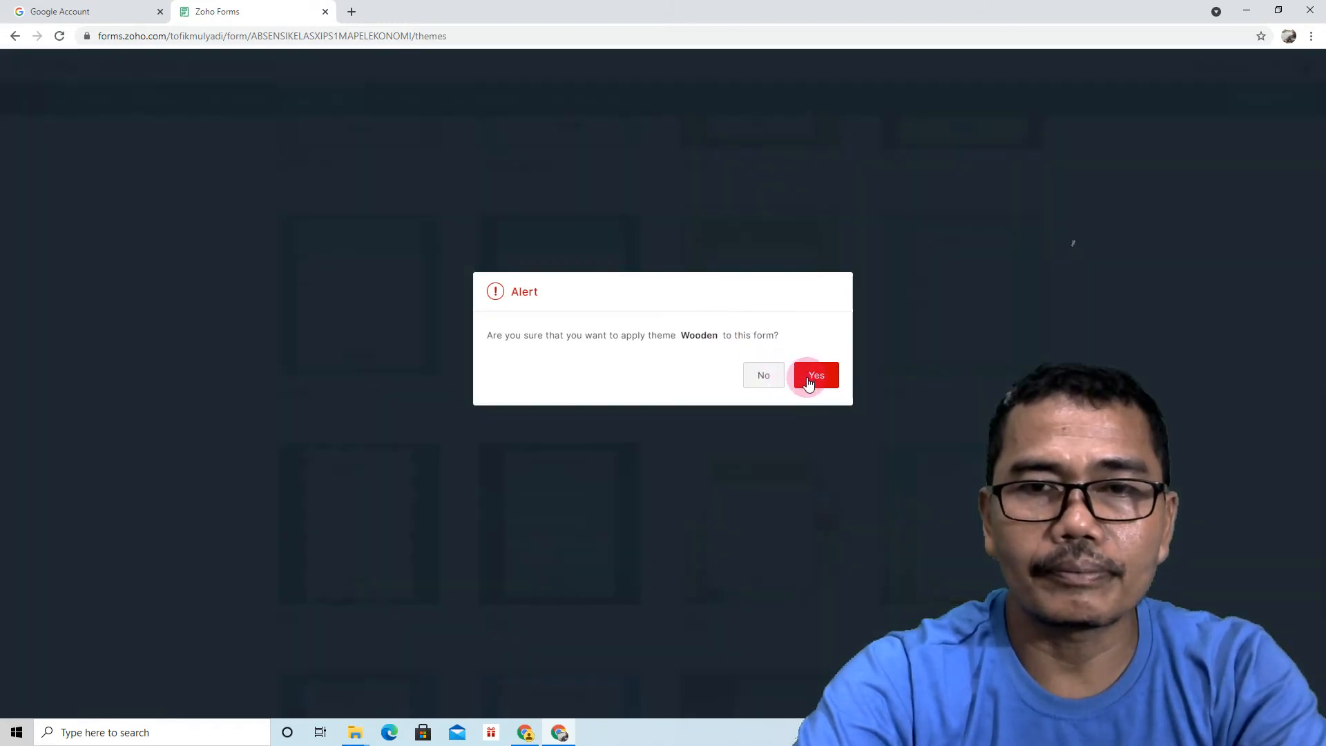
Open the live attendance form and examine its themed layout and all fields down to the Submit button
{"action": "scroll", "coordinate": [746, 356], "scroll_direction": "up", "scroll_amount": 5}
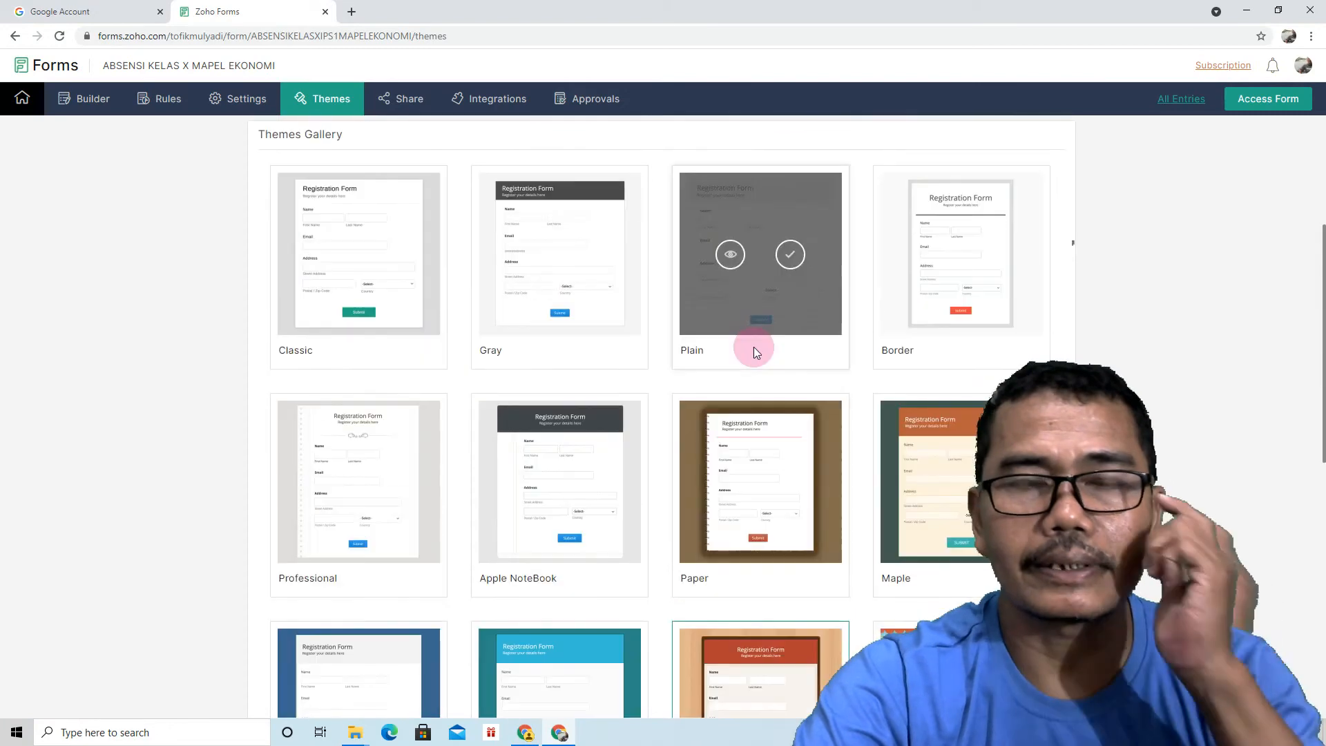
{"action": "scroll", "coordinate": [753, 347], "scroll_direction": "up", "scroll_amount": 4}
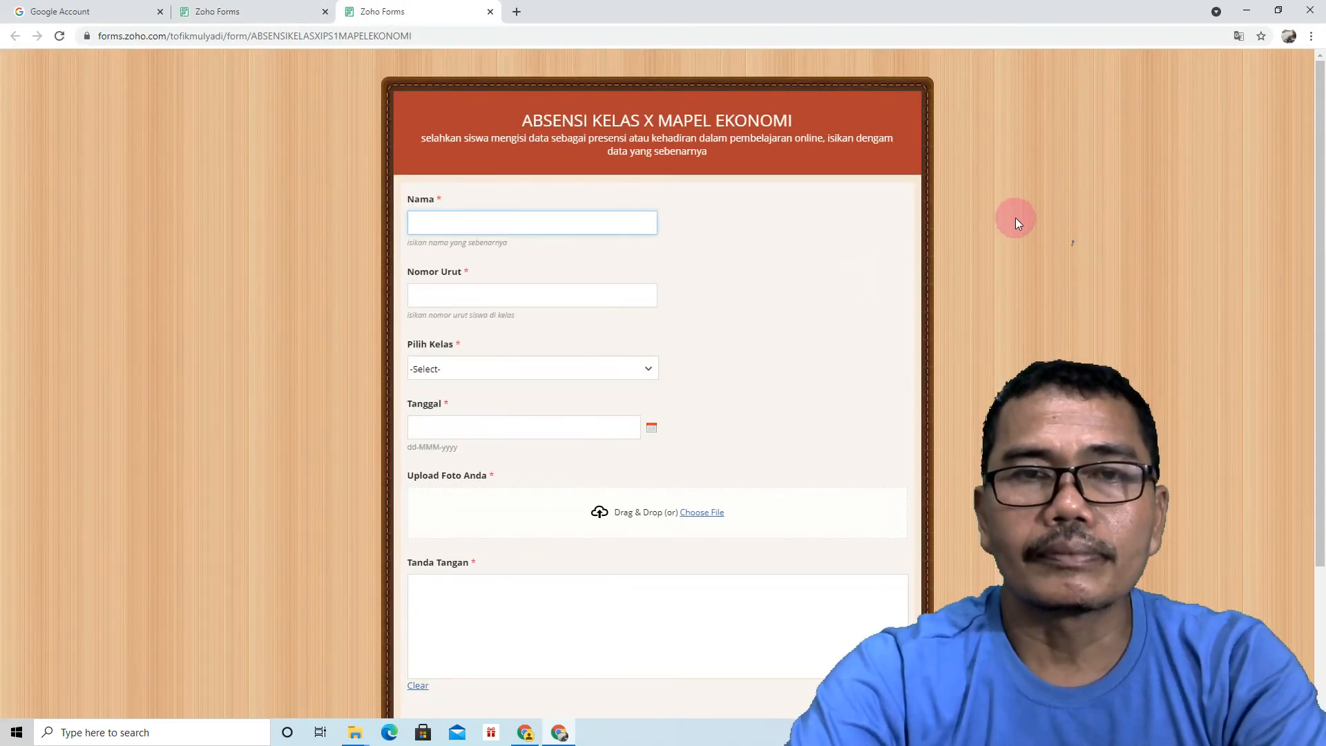
{"action": "scroll", "coordinate": [565, 354], "scroll_direction": "down", "scroll_amount": 3}
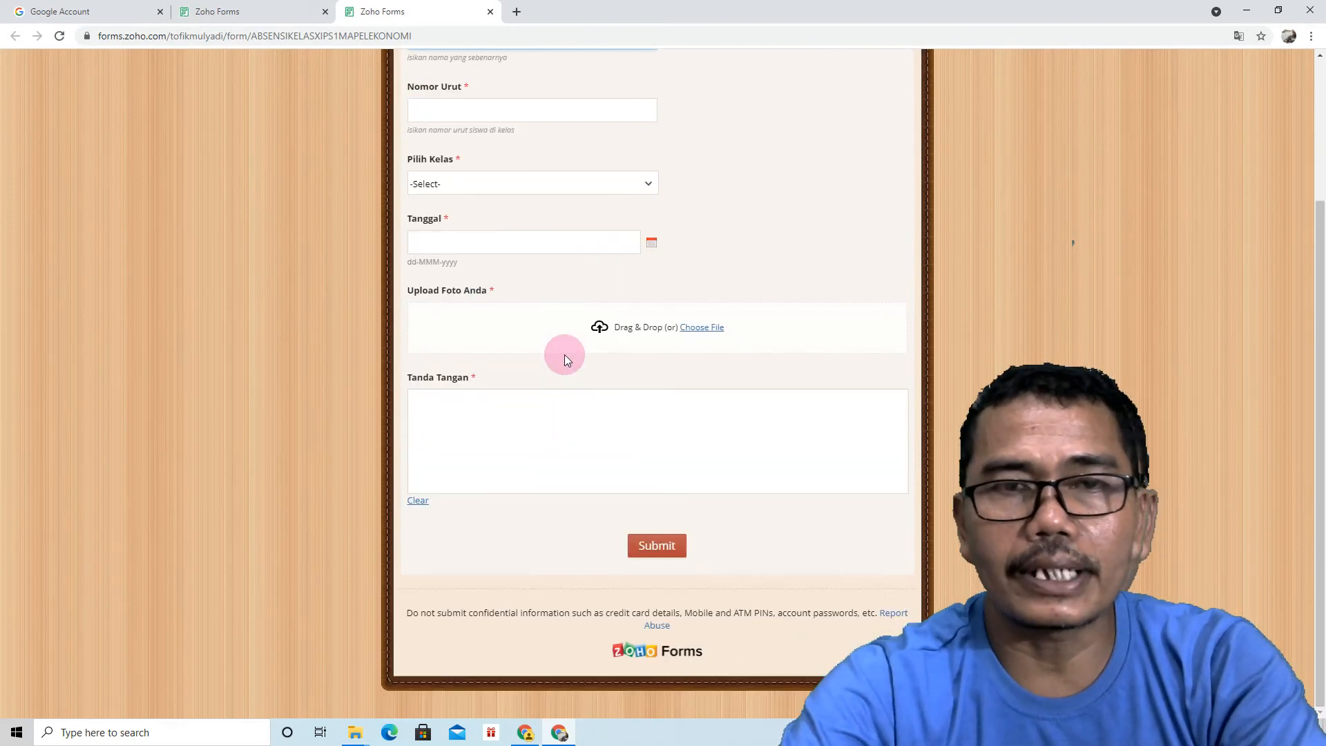
{"action": "scroll", "coordinate": [566, 349], "scroll_direction": "up", "scroll_amount": 3}
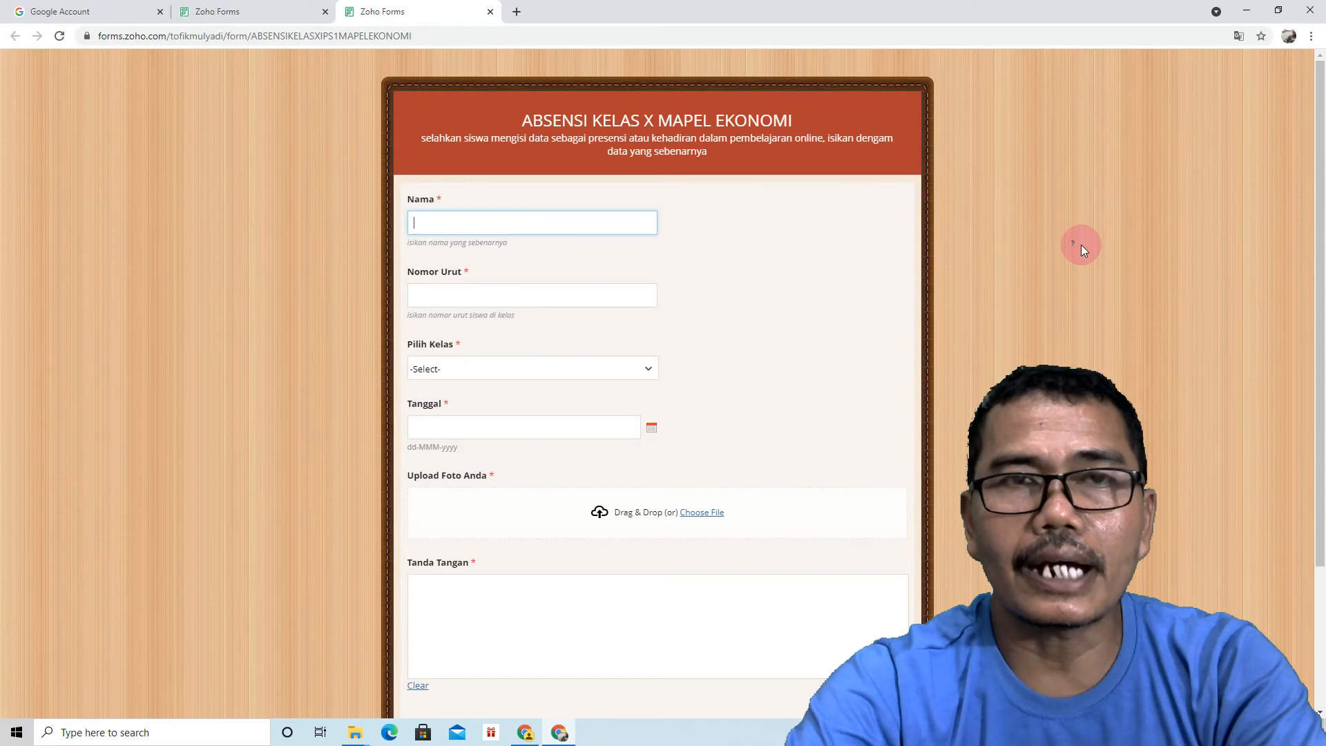
{"action": "scroll", "coordinate": [1083, 250], "scroll_direction": "down", "scroll_amount": 3}
{"action": "scroll", "coordinate": [1082, 250], "scroll_direction": "up", "scroll_amount": 1}
{"action": "scroll", "coordinate": [1080, 245], "scroll_direction": "up", "scroll_amount": 2}
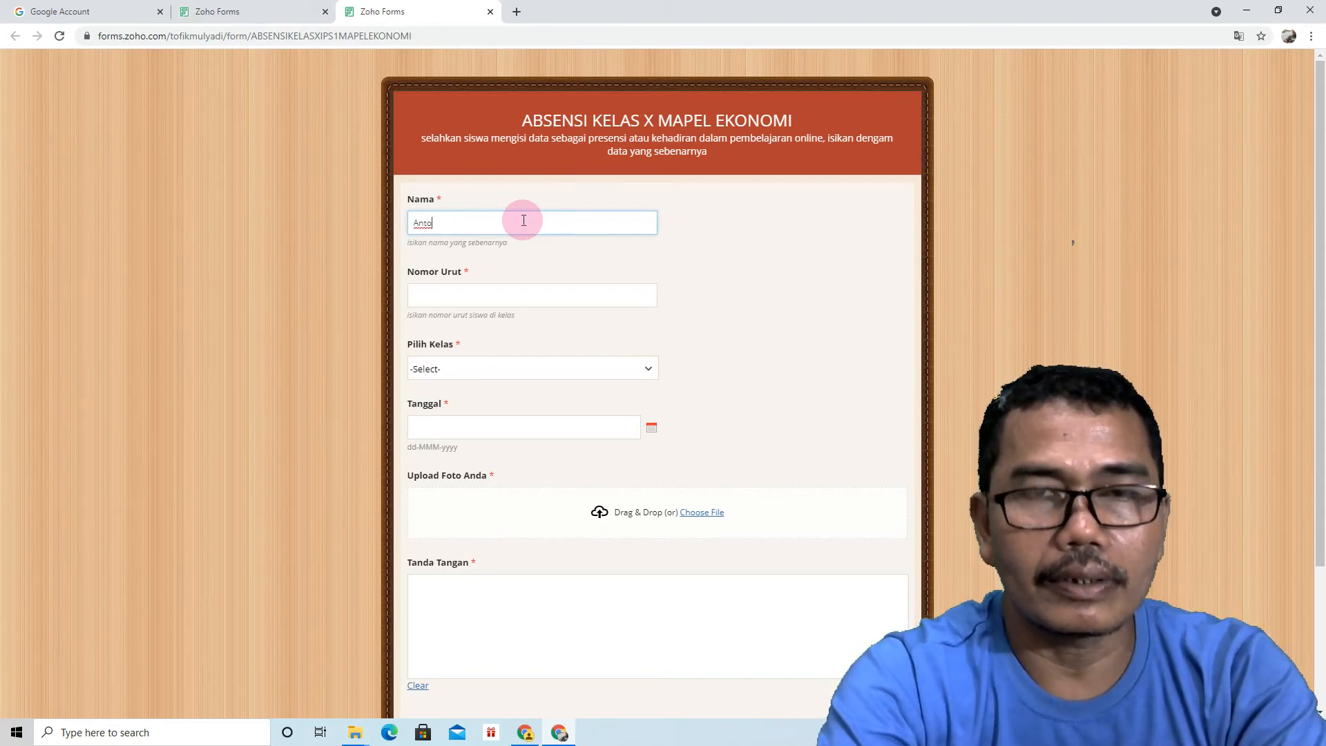
Fill in the student's name, set Nomor Urut to 3 and choose X IPS 1 for Pilih Kelas
{"action": "left_click", "coordinate": [434, 300]}
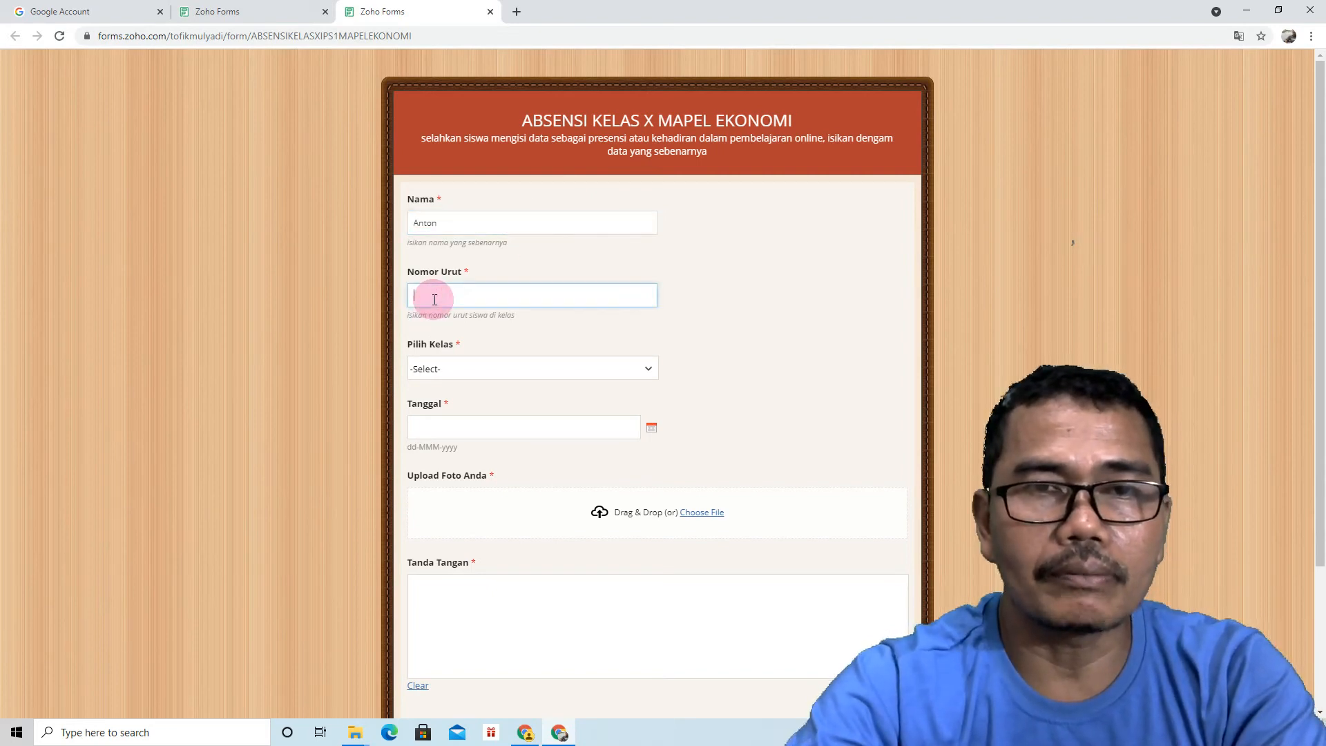
{"action": "type", "text": "3"}
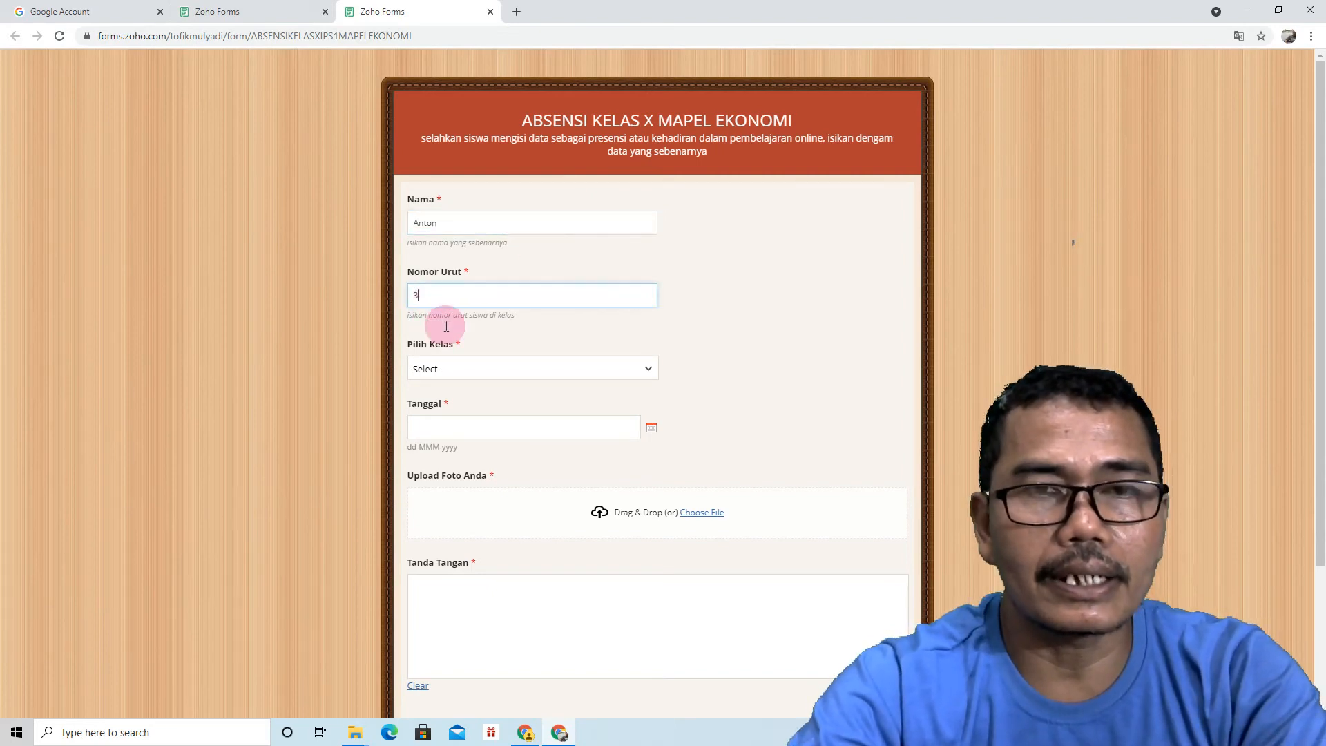
{"action": "left_click", "coordinate": [644, 374]}
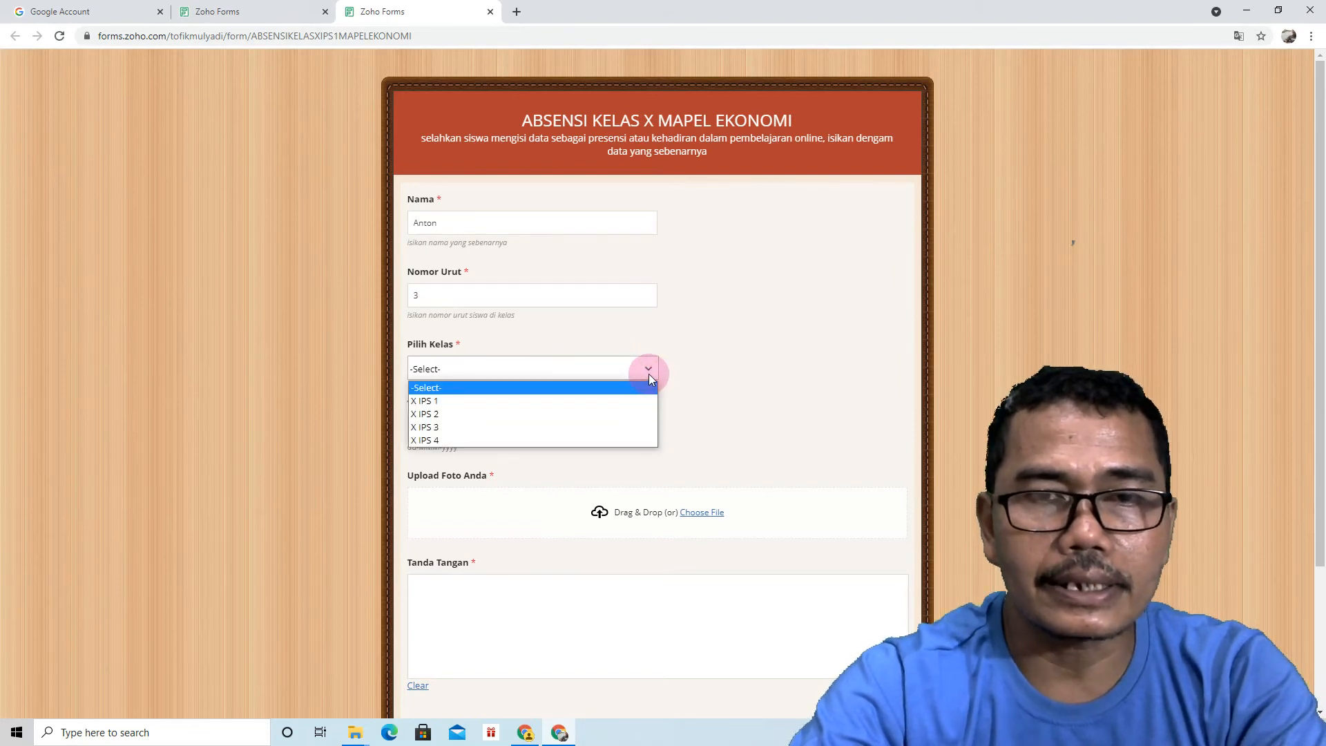
{"action": "left_click", "coordinate": [545, 407]}
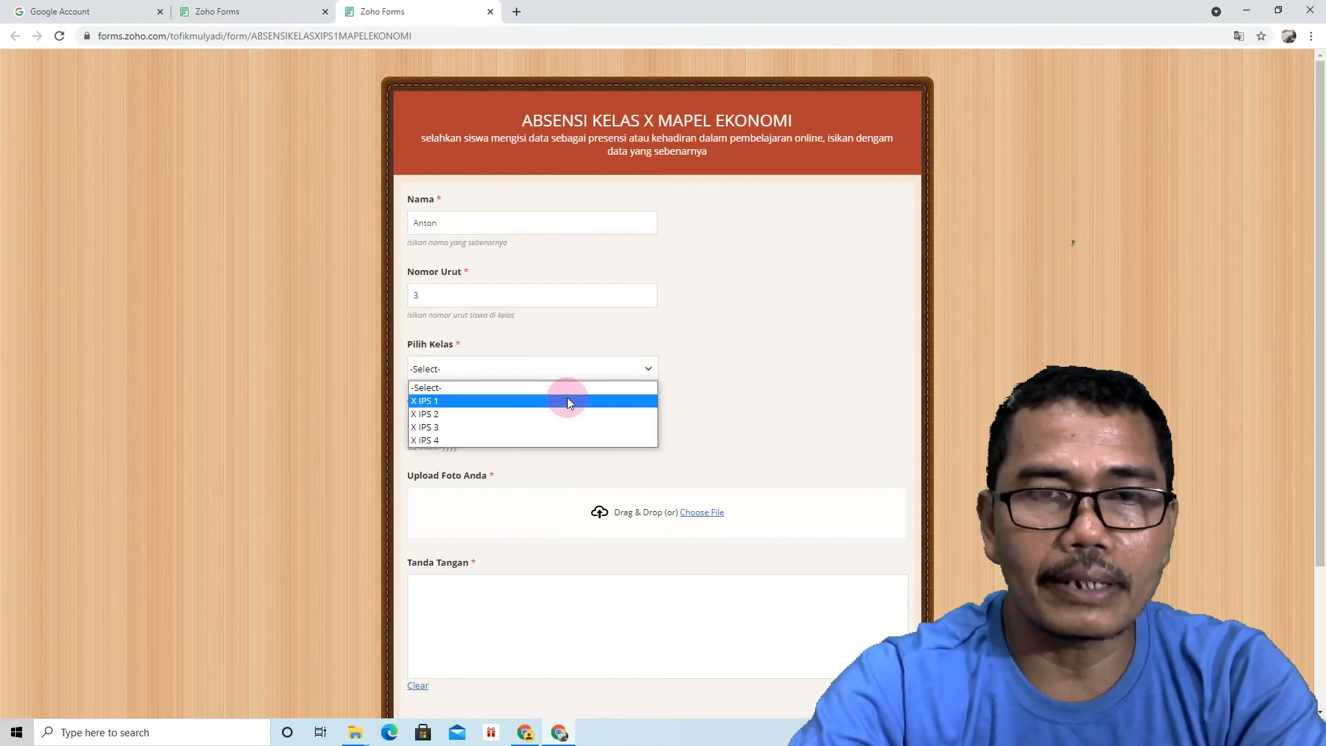
{"action": "left_click", "coordinate": [565, 401]}
Set the Tanggal field to 02-Aug-2021
{"action": "left_click", "coordinate": [622, 432]}
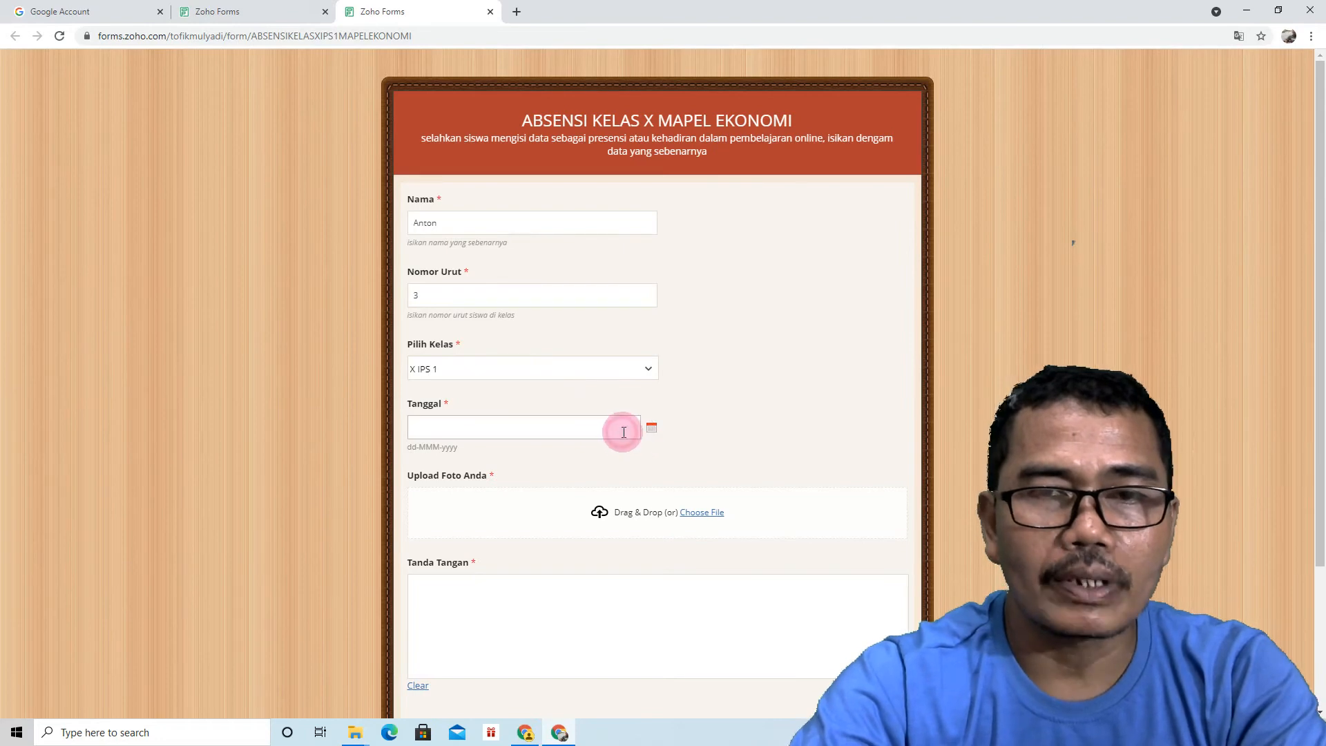
{"action": "left_click", "coordinate": [703, 428]}
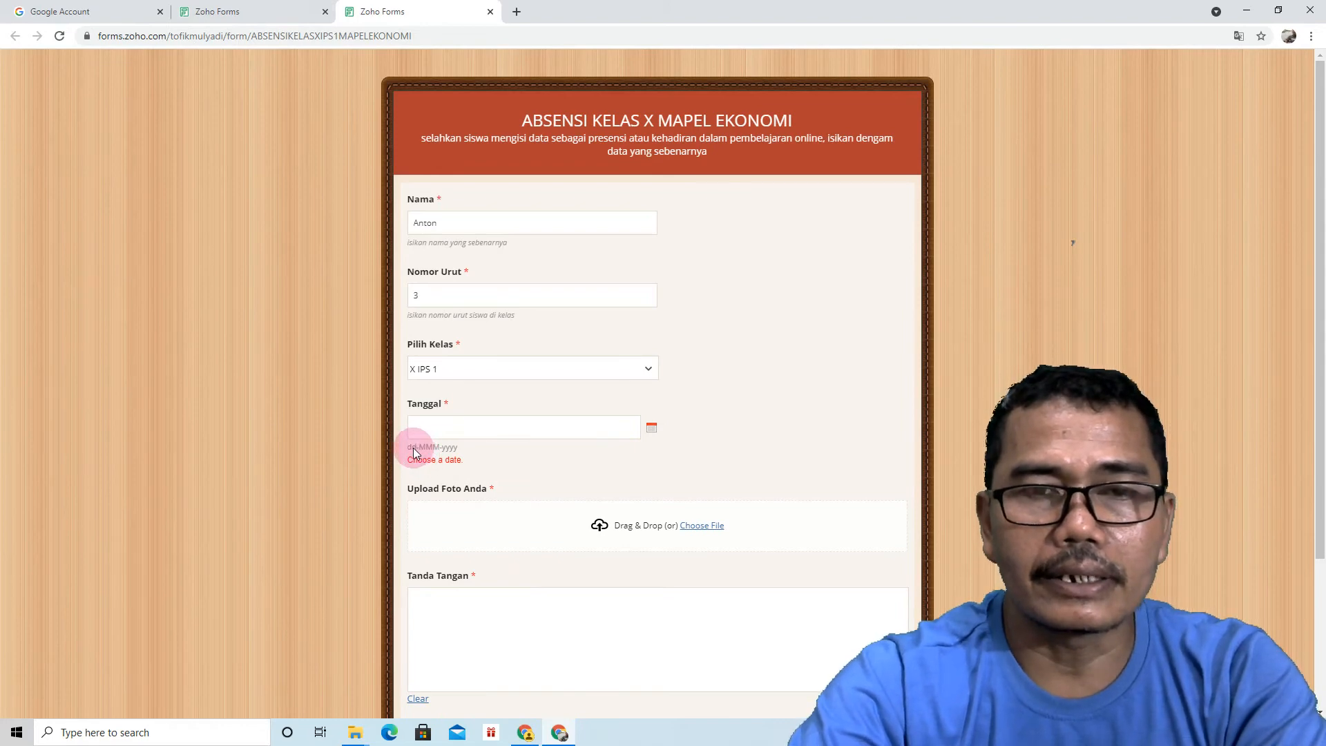
{"action": "left_click", "coordinate": [579, 424]}
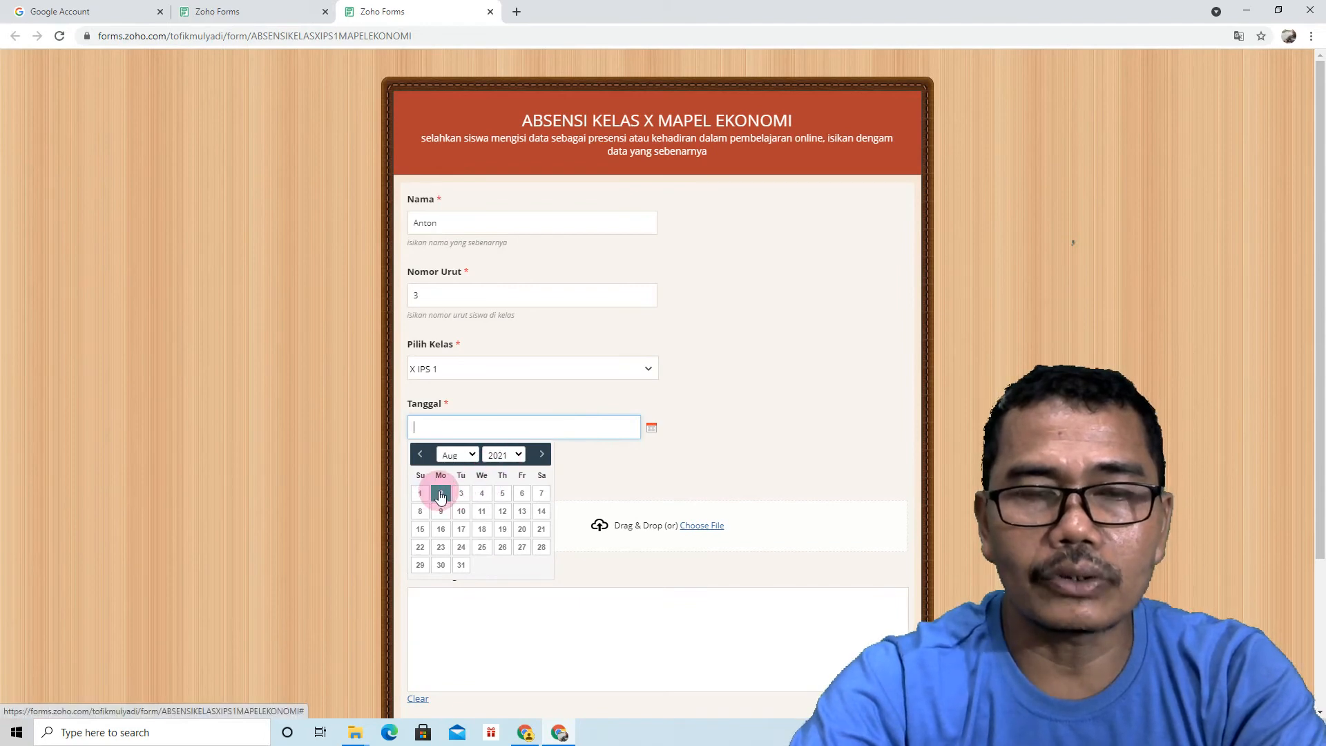
{"action": "left_click", "coordinate": [440, 494]}
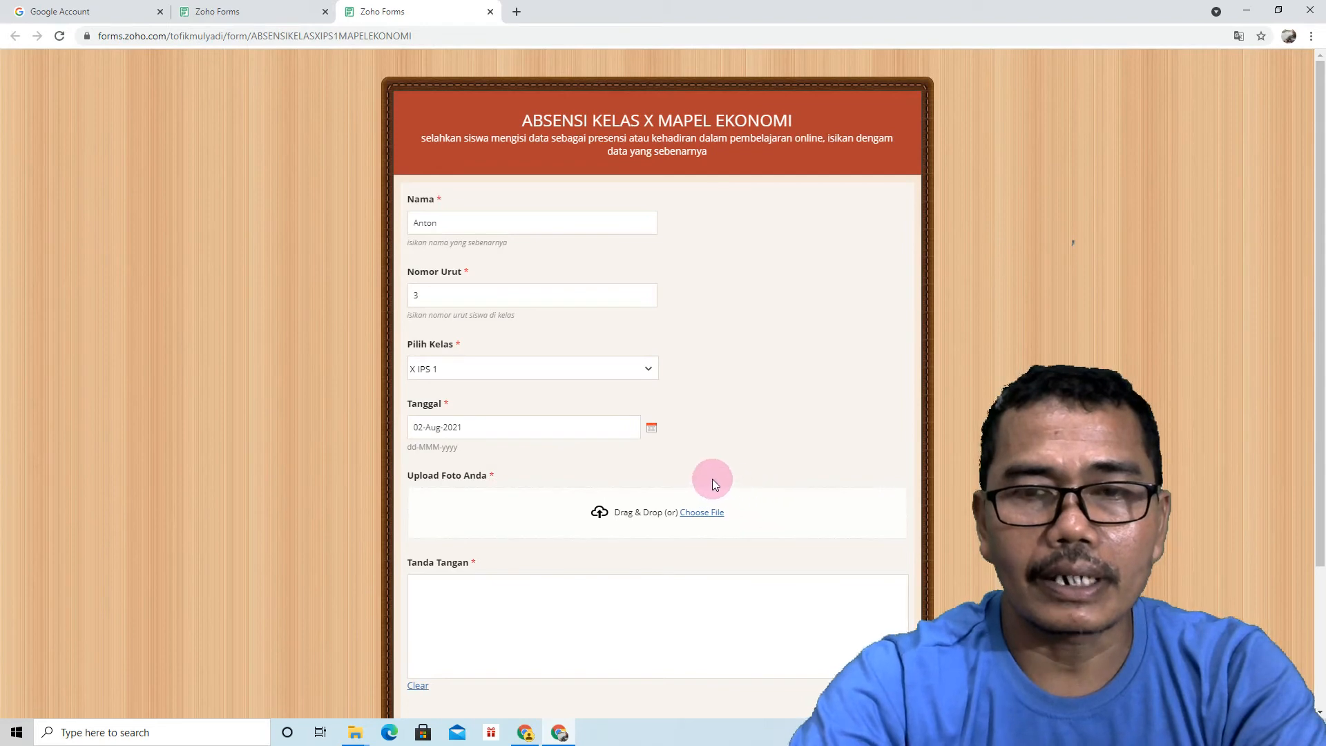
Upload the portrait JPG numbered 3 from the personal photo folder on DATA 1 (D:) to Upload Foto Anda
{"action": "left_click", "coordinate": [683, 517]}
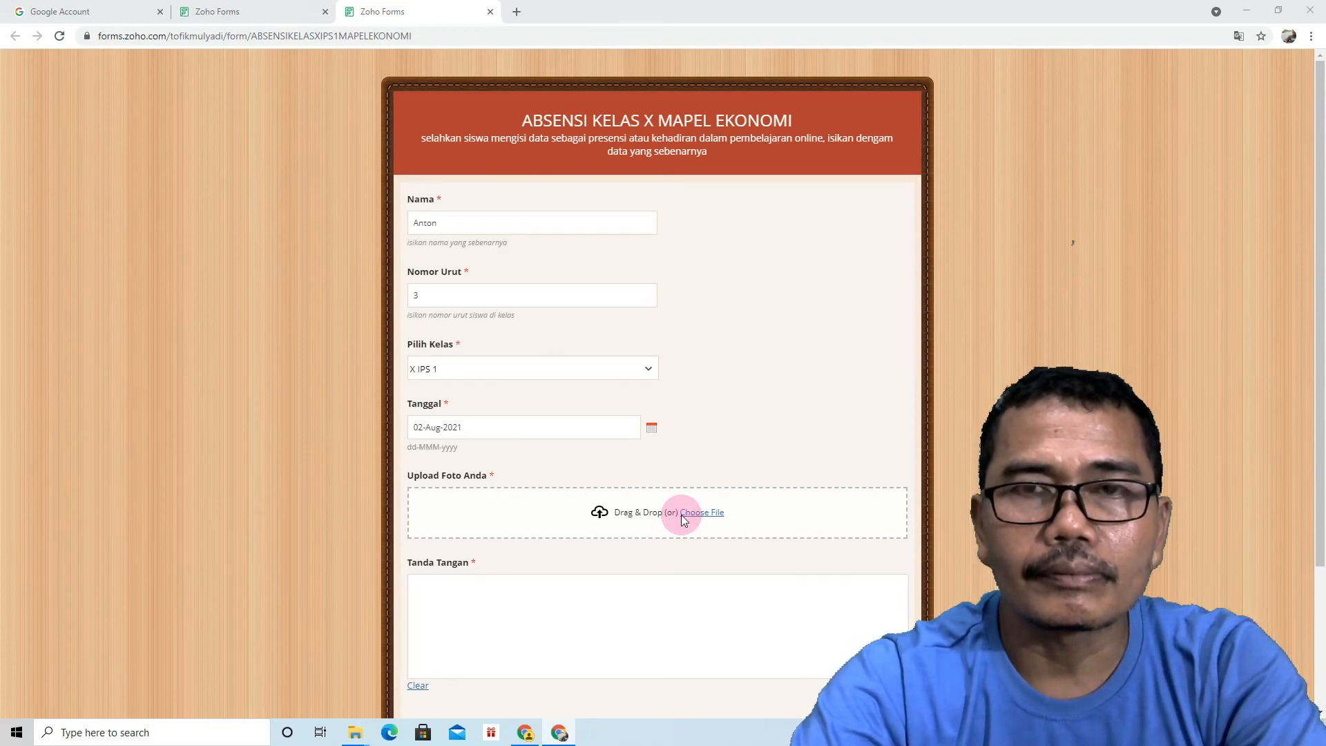
{"action": "left_click", "coordinate": [683, 516]}
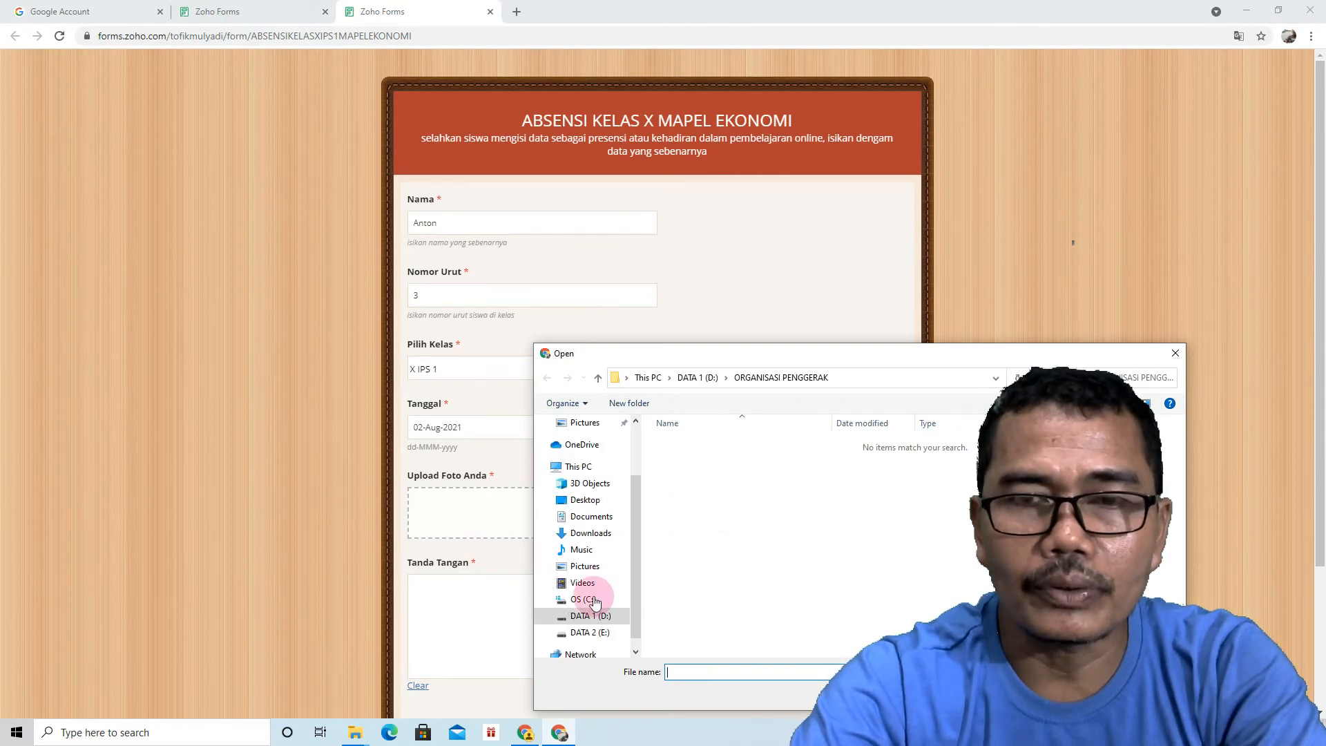
{"action": "left_click", "coordinate": [596, 618]}
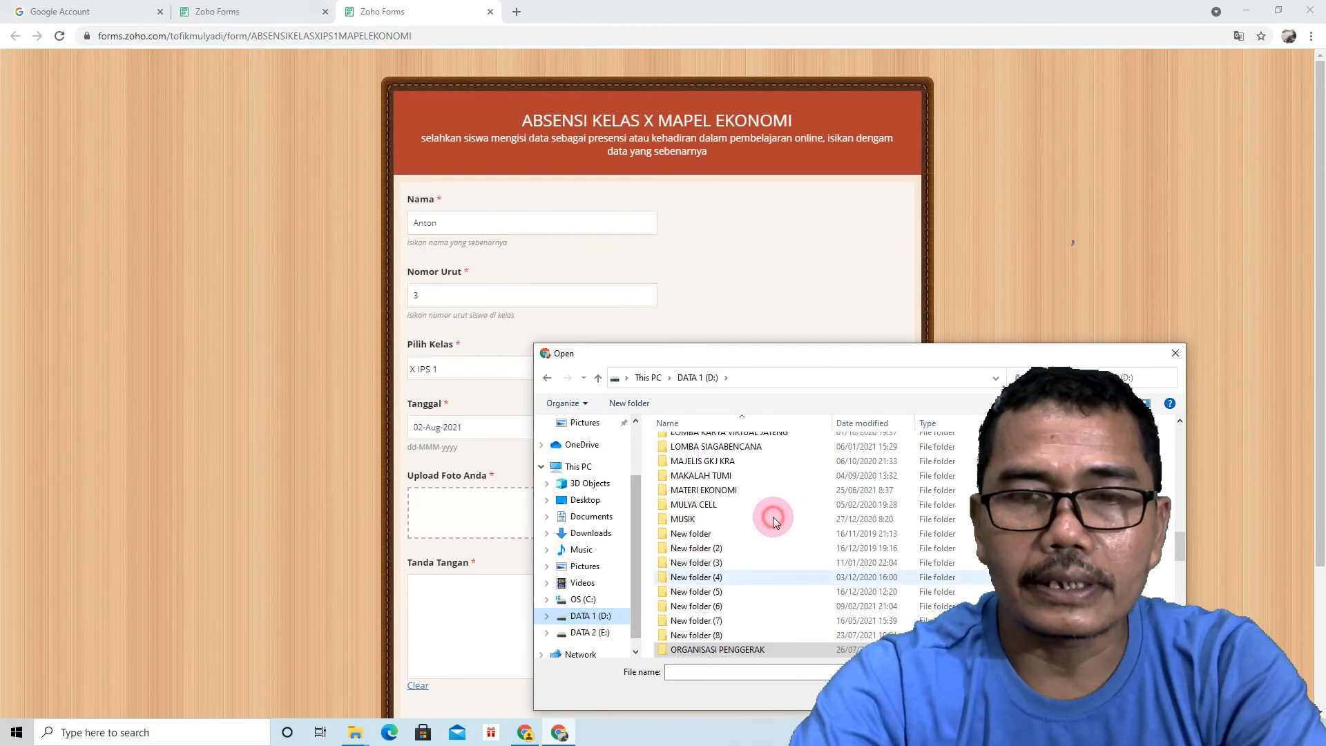
{"action": "left_click", "coordinate": [772, 518]}
{"action": "key", "text": "f"}
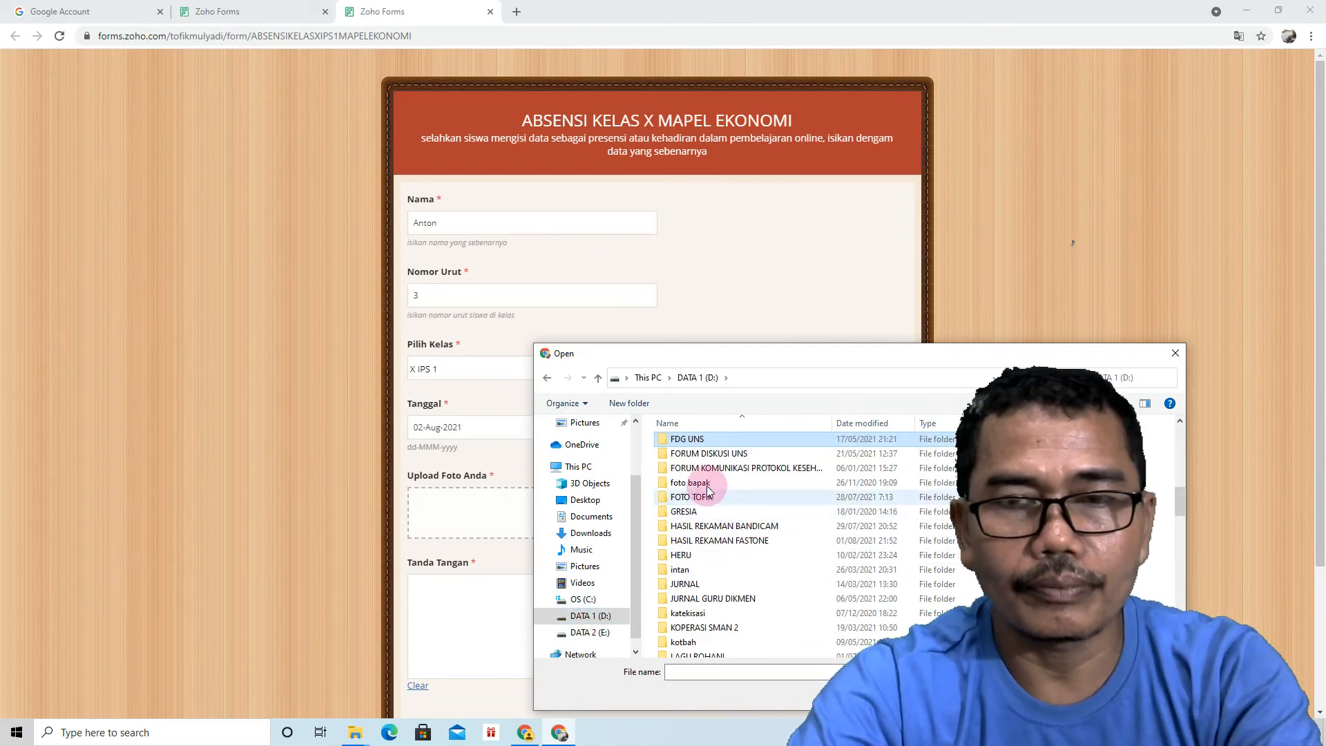
{"action": "double_click", "coordinate": [702, 497]}
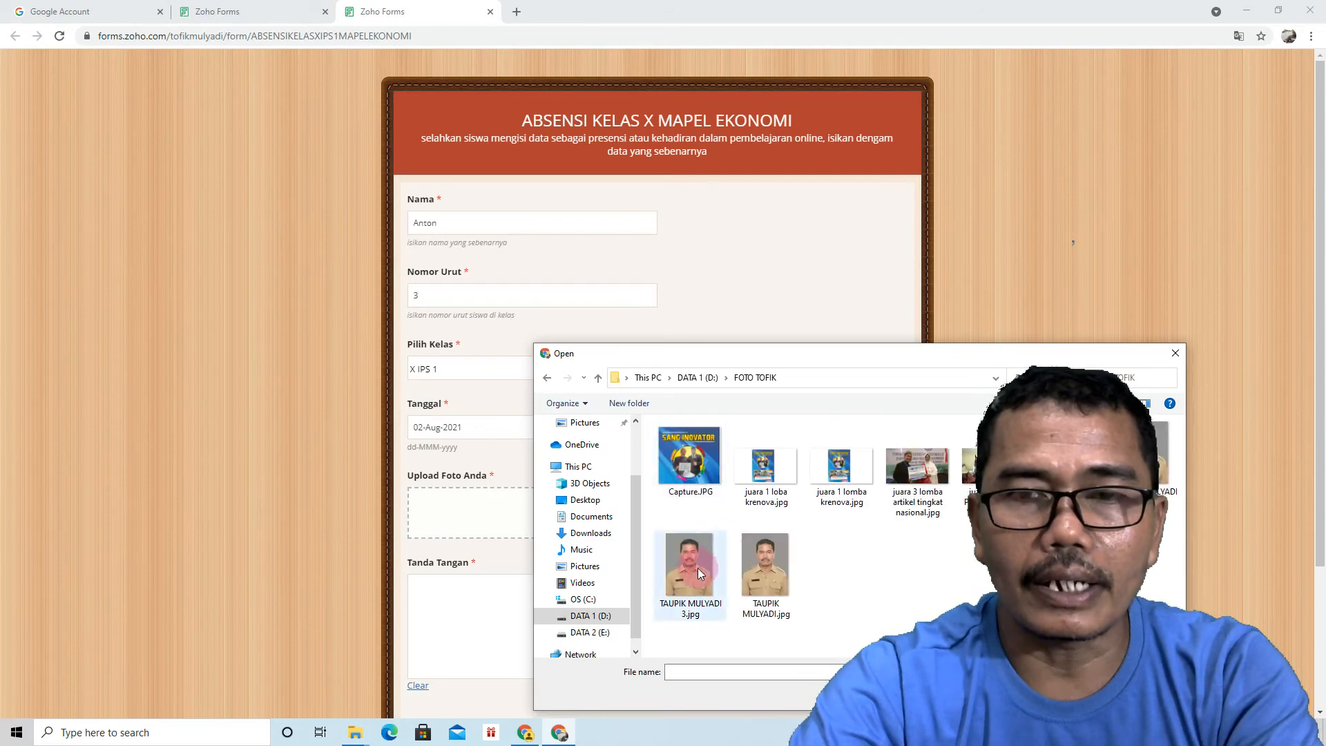
{"action": "left_click", "coordinate": [695, 569]}
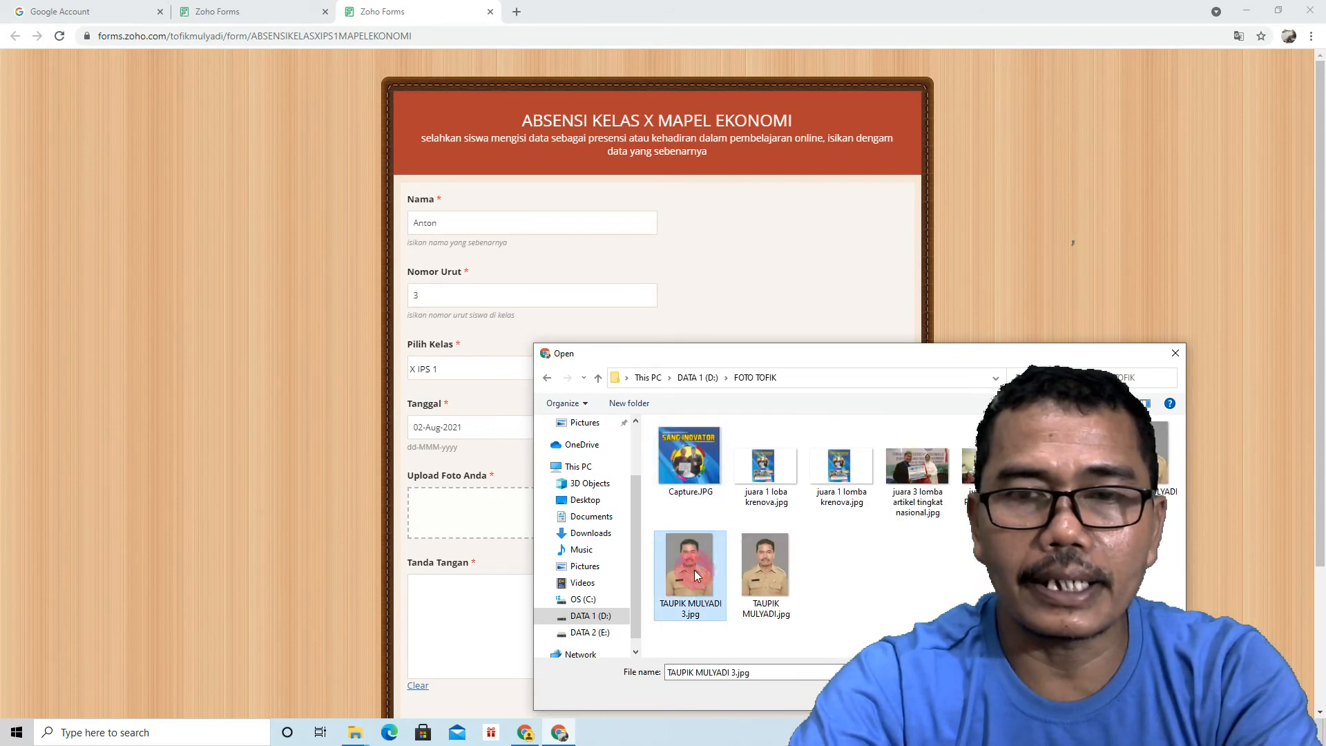
{"action": "double_click", "coordinate": [707, 561]}
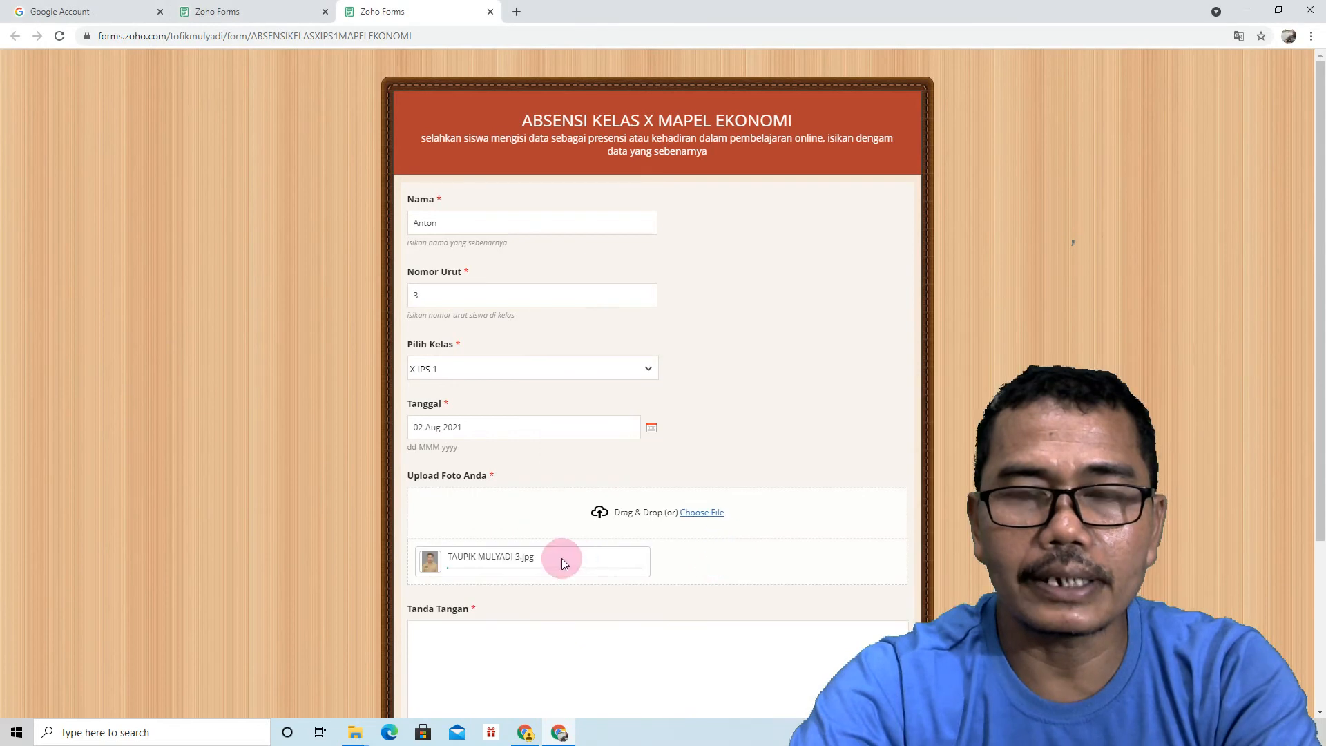
Draw a freehand signature across the middle of the Tanda Tangan box
{"action": "scroll", "coordinate": [974, 346], "scroll_direction": "down", "scroll_amount": 3}
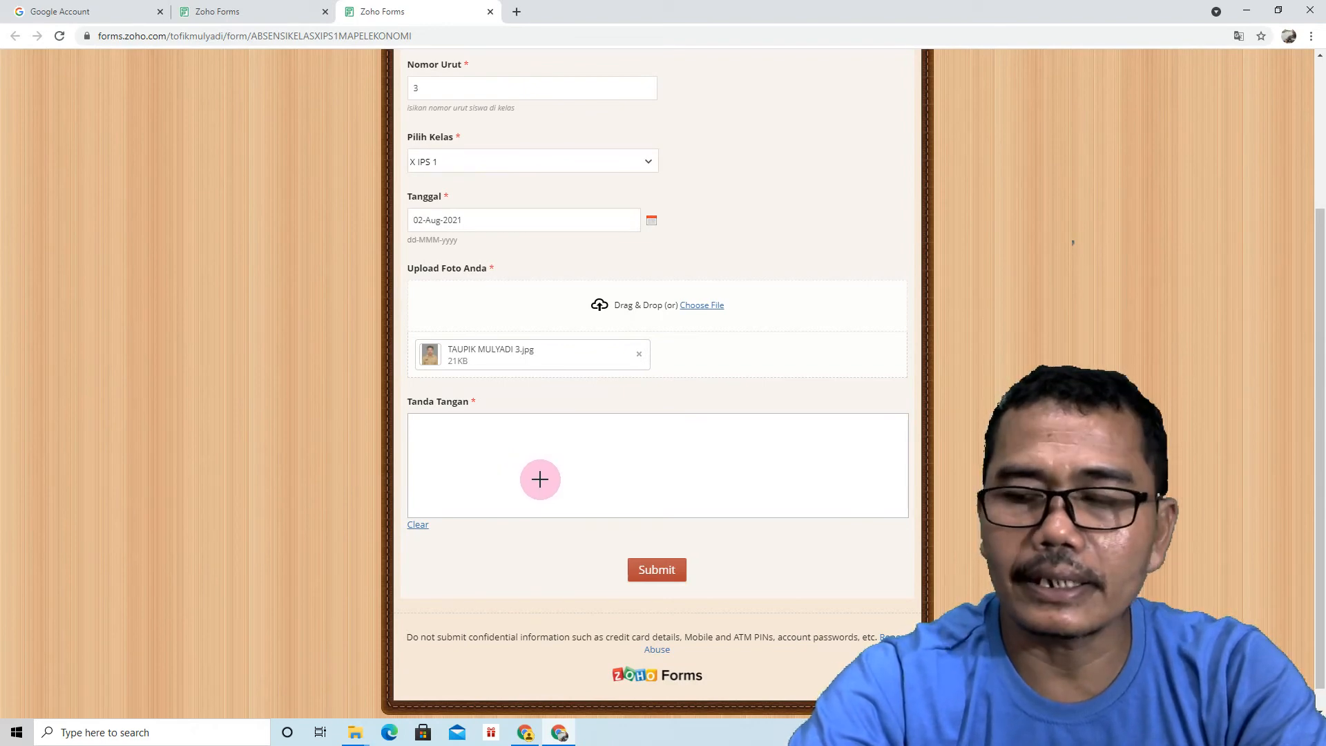
{"action": "left_click", "coordinate": [537, 478]}
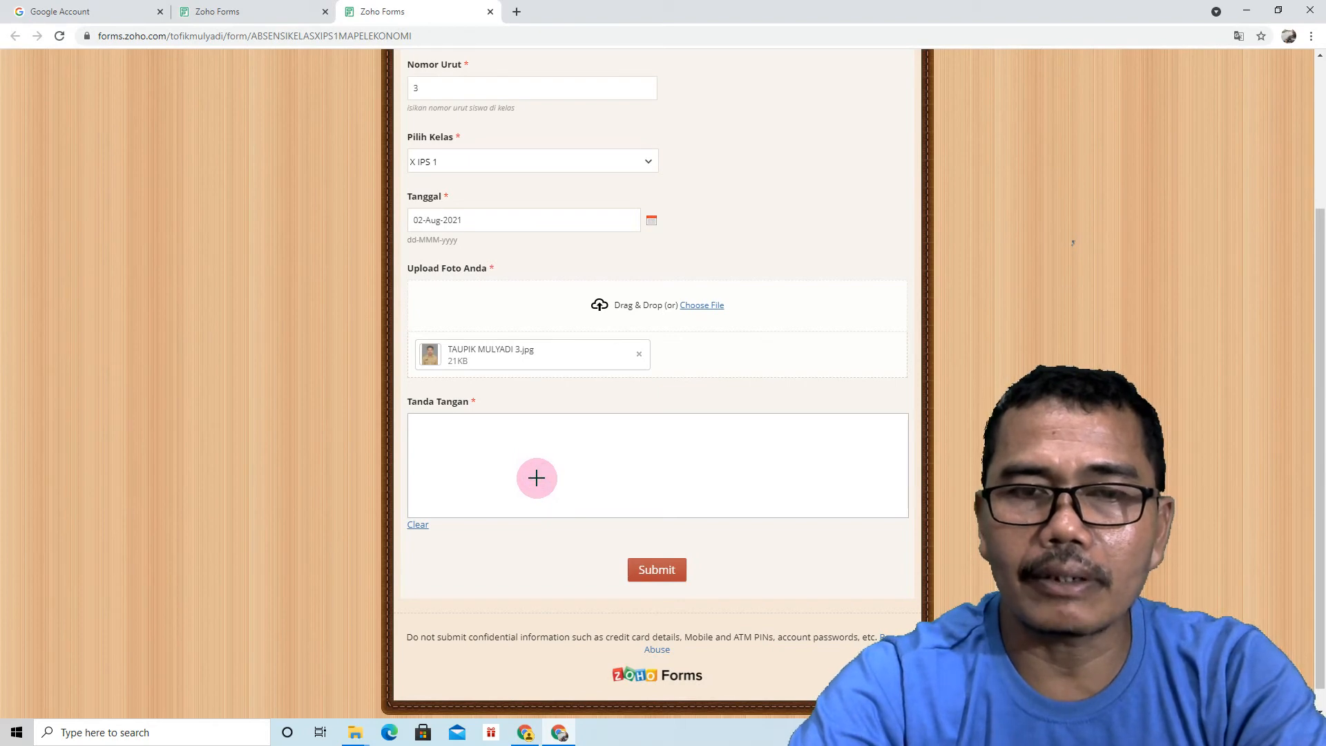
{"action": "left_click", "coordinate": [531, 481]}
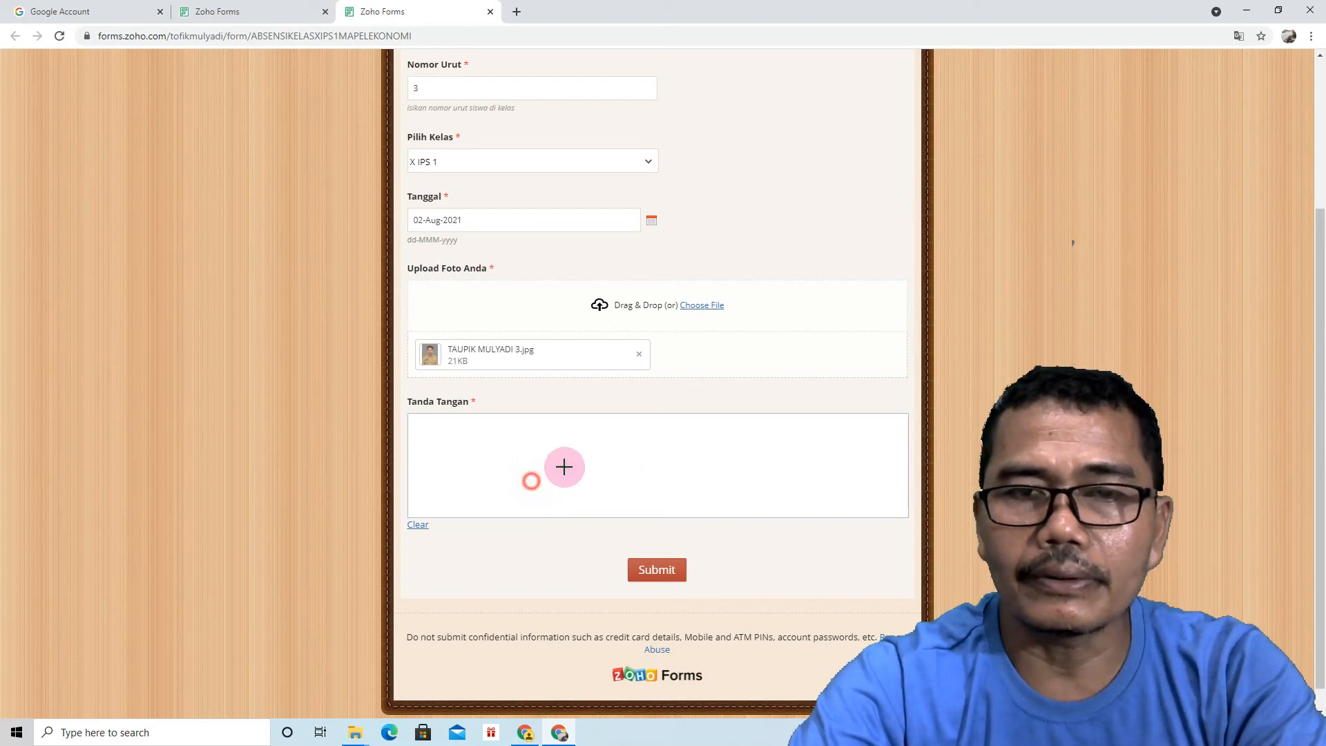
{"action": "mouse_move", "coordinate": [623, 452]}
{"action": "left_mouse_down"}
{"action": "mouse_move", "coordinate": [540, 477]}
{"action": "mouse_move", "coordinate": [672, 441]}
{"action": "mouse_move", "coordinate": [630, 470]}
{"action": "mouse_move", "coordinate": [719, 432]}
{"action": "mouse_move", "coordinate": [722, 453]}
{"action": "mouse_move", "coordinate": [761, 448]}
{"action": "left_mouse_up"}
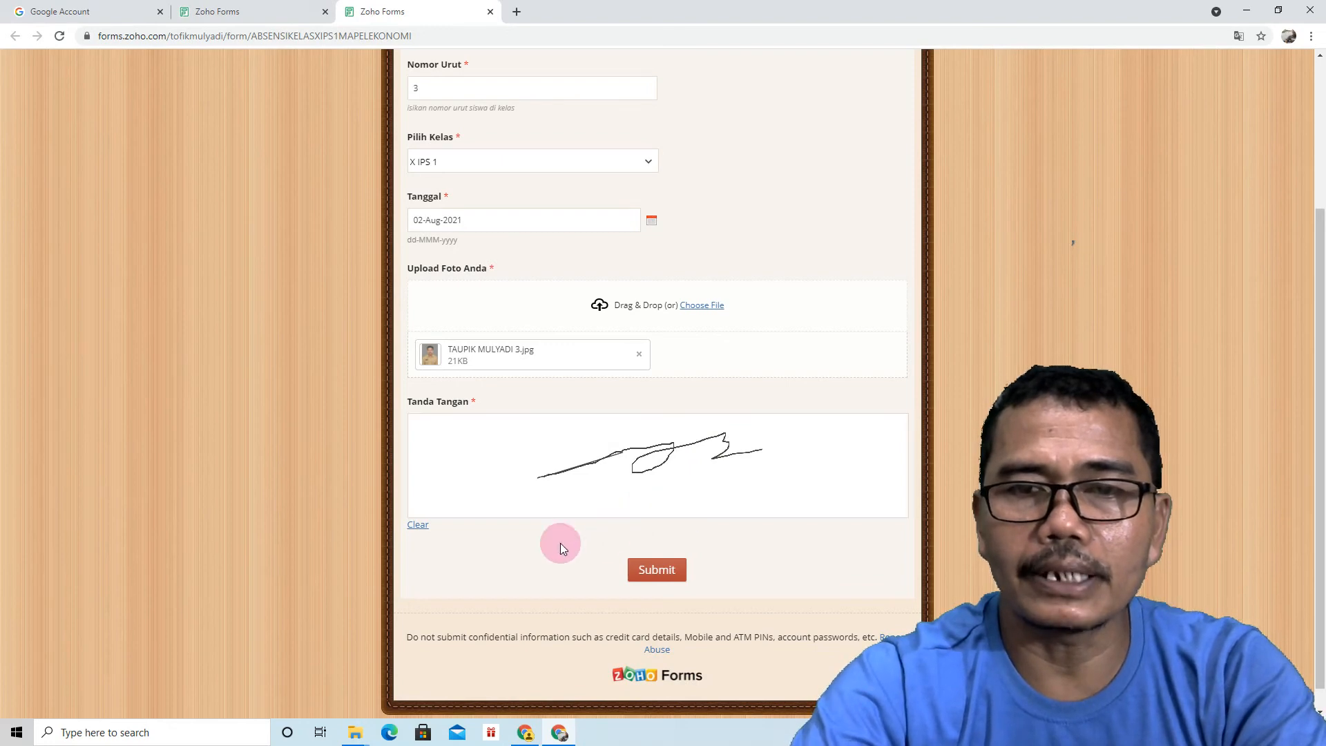
Clear the Tanda Tangan box and draw a new freehand signature in it
{"action": "left_click", "coordinate": [420, 527]}
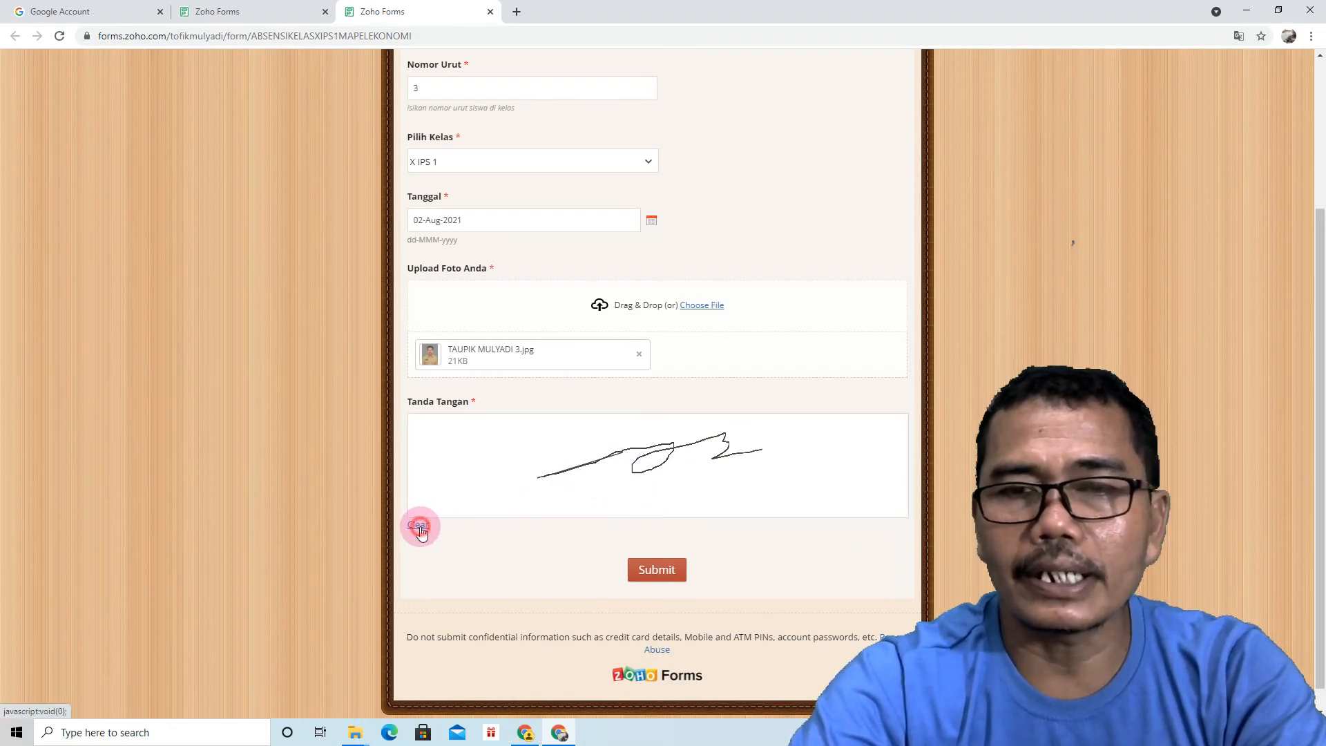
{"action": "mouse_move", "coordinate": [529, 484]}
{"action": "left_mouse_down"}
{"action": "mouse_move", "coordinate": [649, 476]}
{"action": "mouse_move", "coordinate": [633, 460]}
{"action": "mouse_move", "coordinate": [778, 469]}
{"action": "left_mouse_up"}
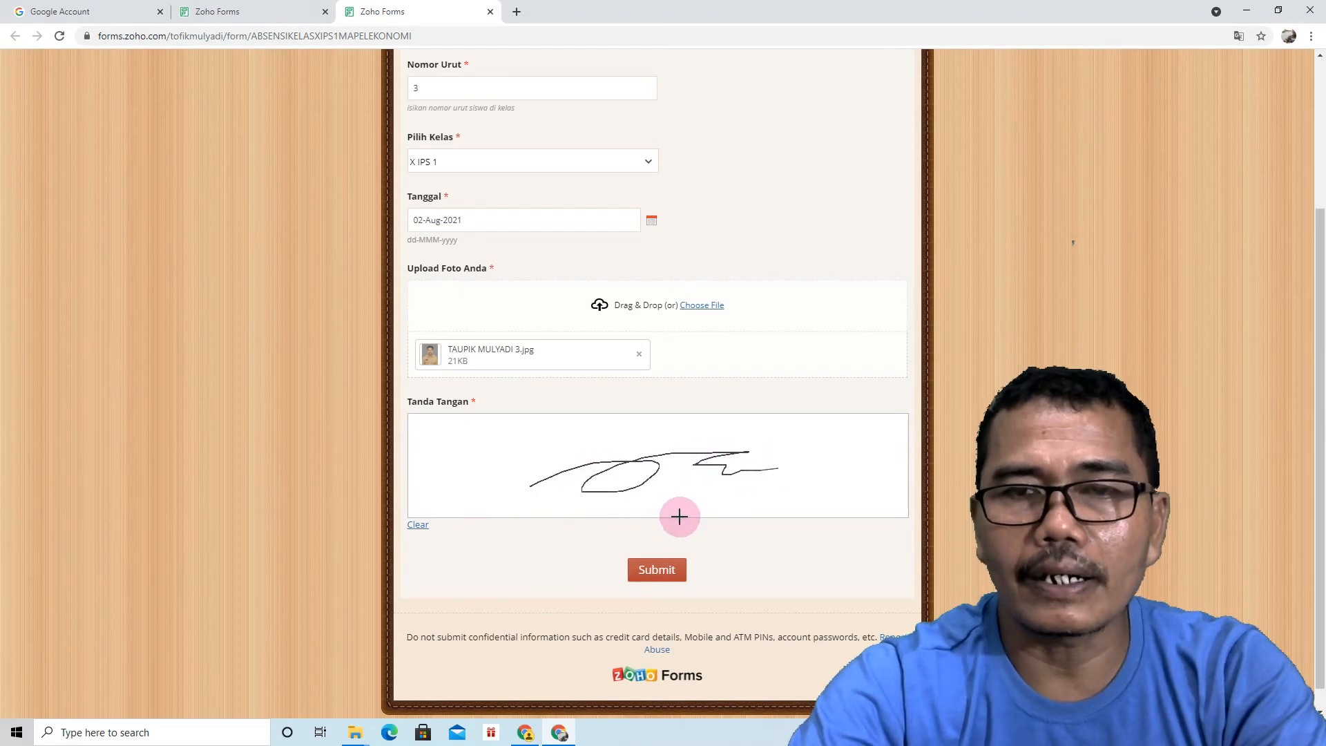
Replace the signature in the Tanda Tangan box with another freehand one that rises across the middle of the box
{"action": "left_click_drag", "start_coordinate": [641, 513], "coordinate": [857, 444]}
{"action": "left_click", "coordinate": [417, 526]}
{"action": "mouse_move", "coordinate": [548, 480]}
{"action": "left_mouse_down"}
{"action": "mouse_move", "coordinate": [710, 465]}
{"action": "mouse_move", "coordinate": [718, 447]}
{"action": "mouse_move", "coordinate": [810, 436]}
{"action": "left_mouse_up"}
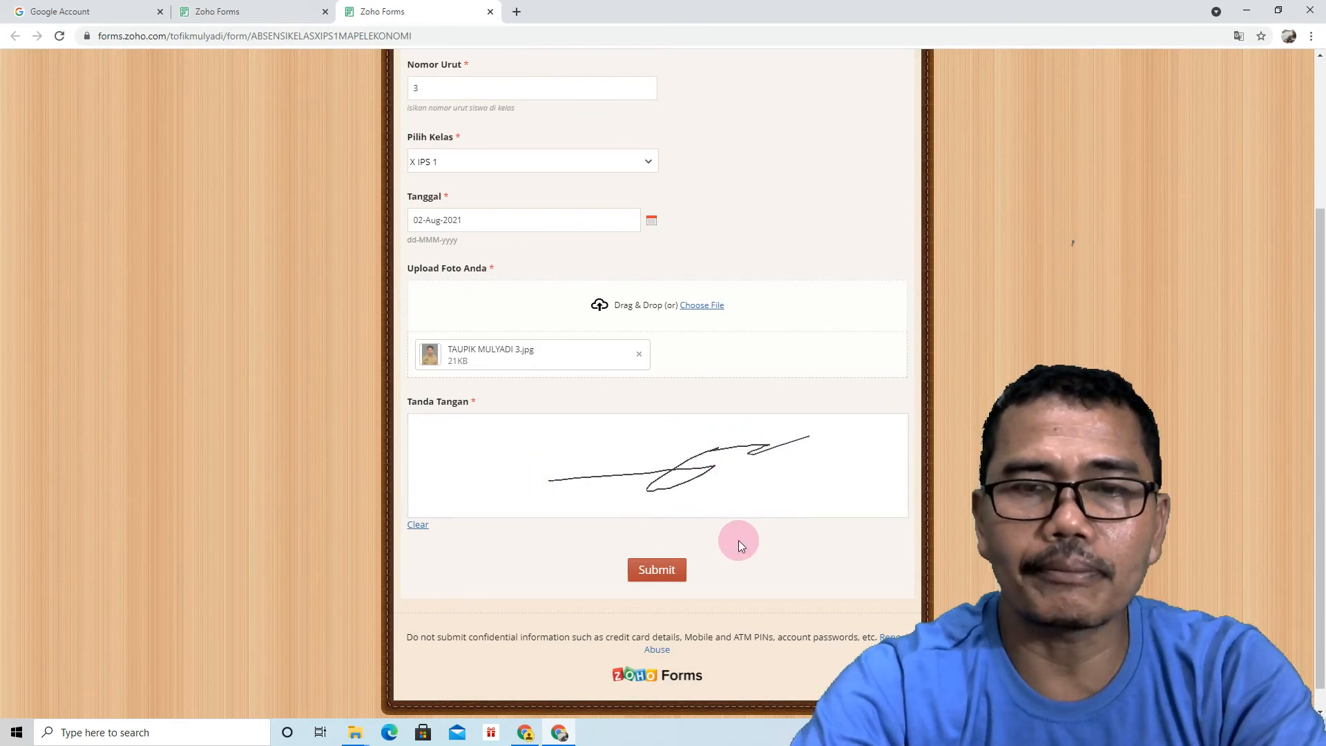
Review the completed sample attendance entry and submit the form
{"action": "scroll", "coordinate": [739, 540], "scroll_direction": "up", "scroll_amount": 3}
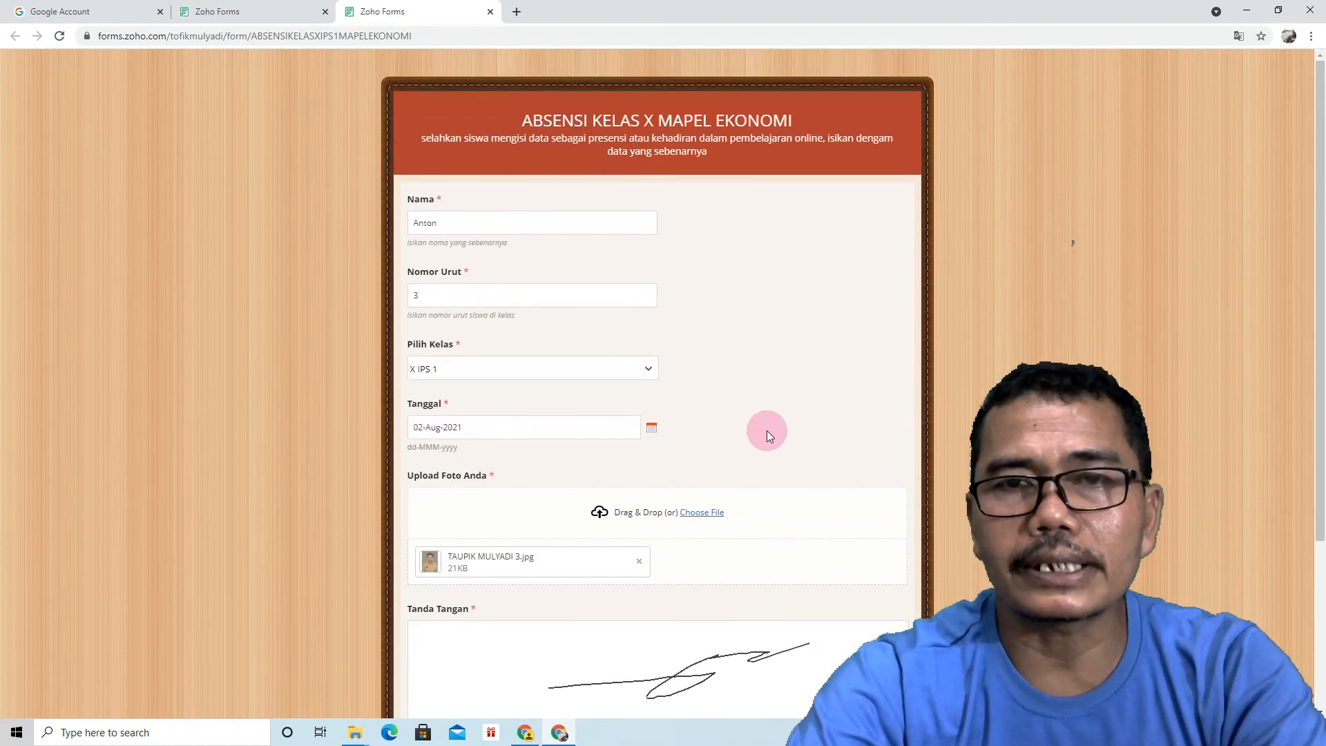
{"action": "scroll", "coordinate": [767, 429], "scroll_direction": "down", "scroll_amount": 3}
{"action": "left_click", "coordinate": [657, 549]}
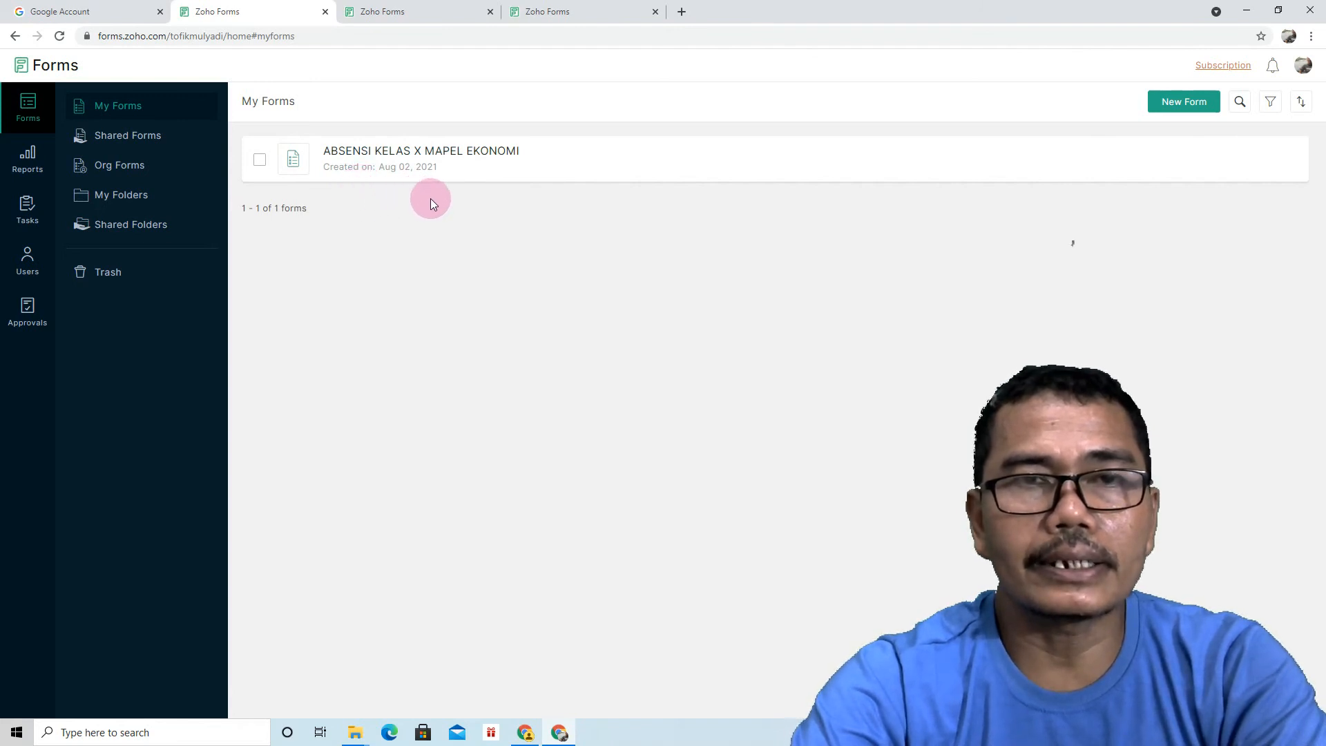
Open all entries of the ABSENSI KELAS X MAPEL EKONOMI form and examine the submitted record
{"action": "left_click", "coordinate": [28, 159]}
{"action": "left_click", "coordinate": [30, 103]}
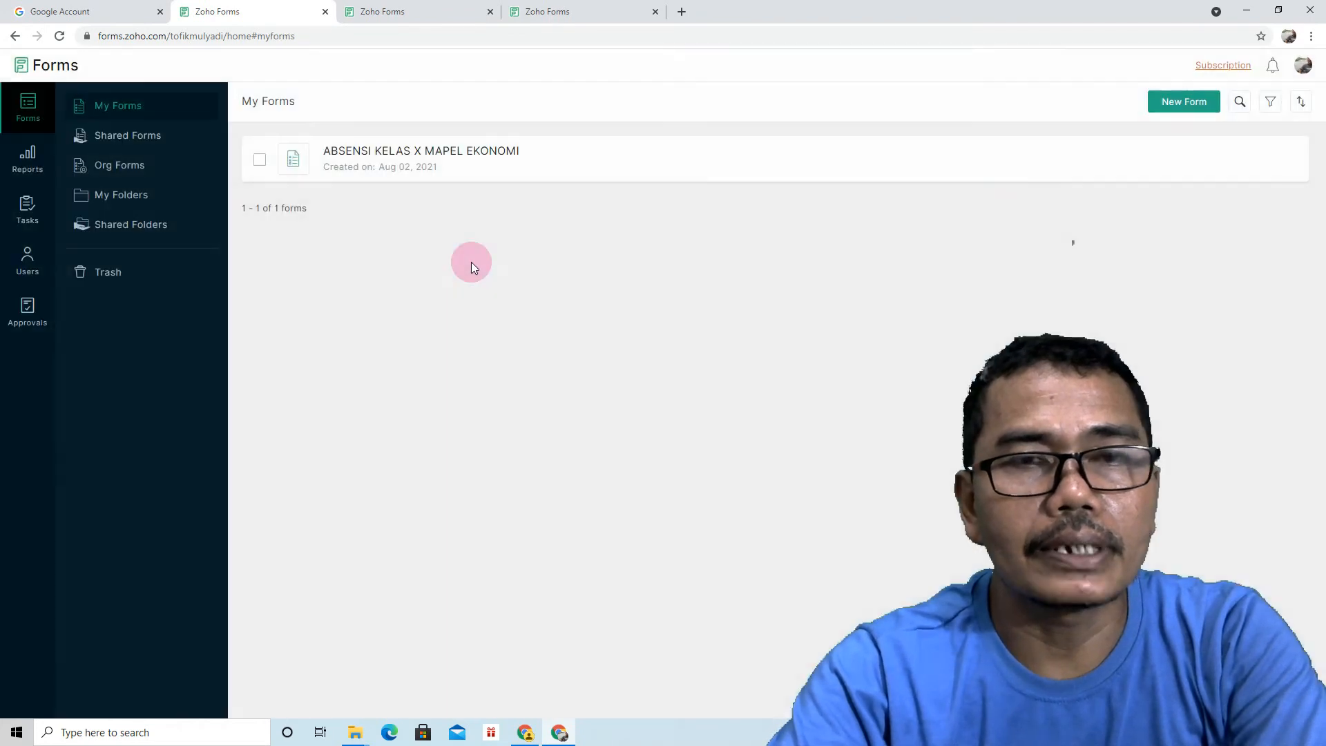
{"action": "mouse_move", "coordinate": [385, 166]}
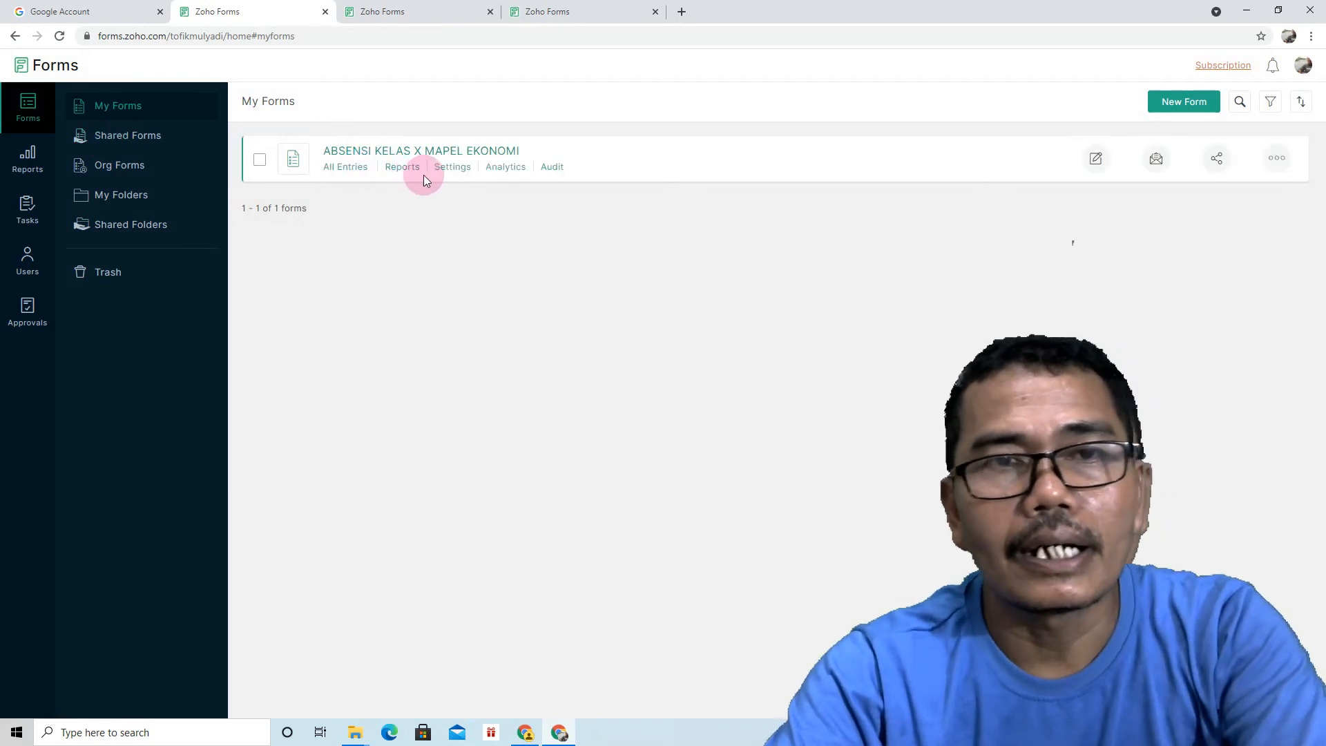
{"action": "left_click", "coordinate": [354, 169]}
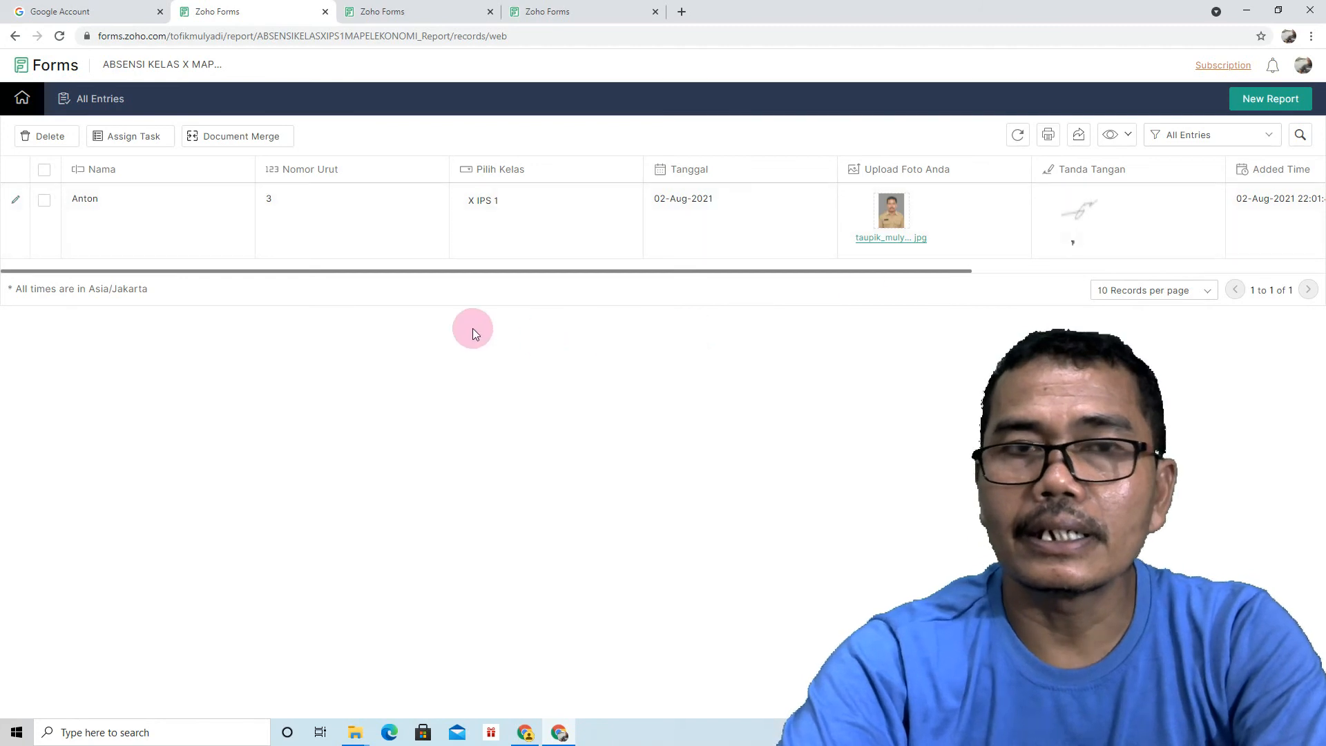
{"action": "left_click", "coordinate": [45, 203]}
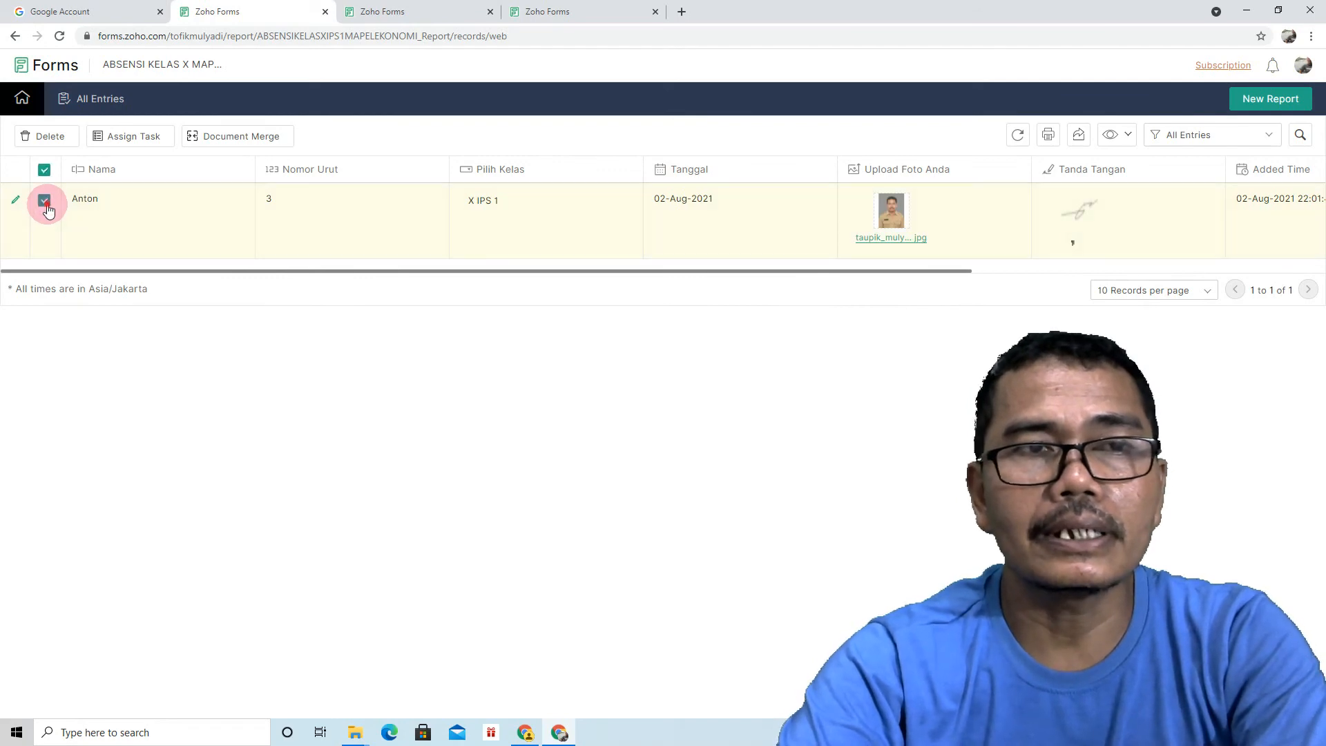
{"action": "left_click", "coordinate": [45, 202]}
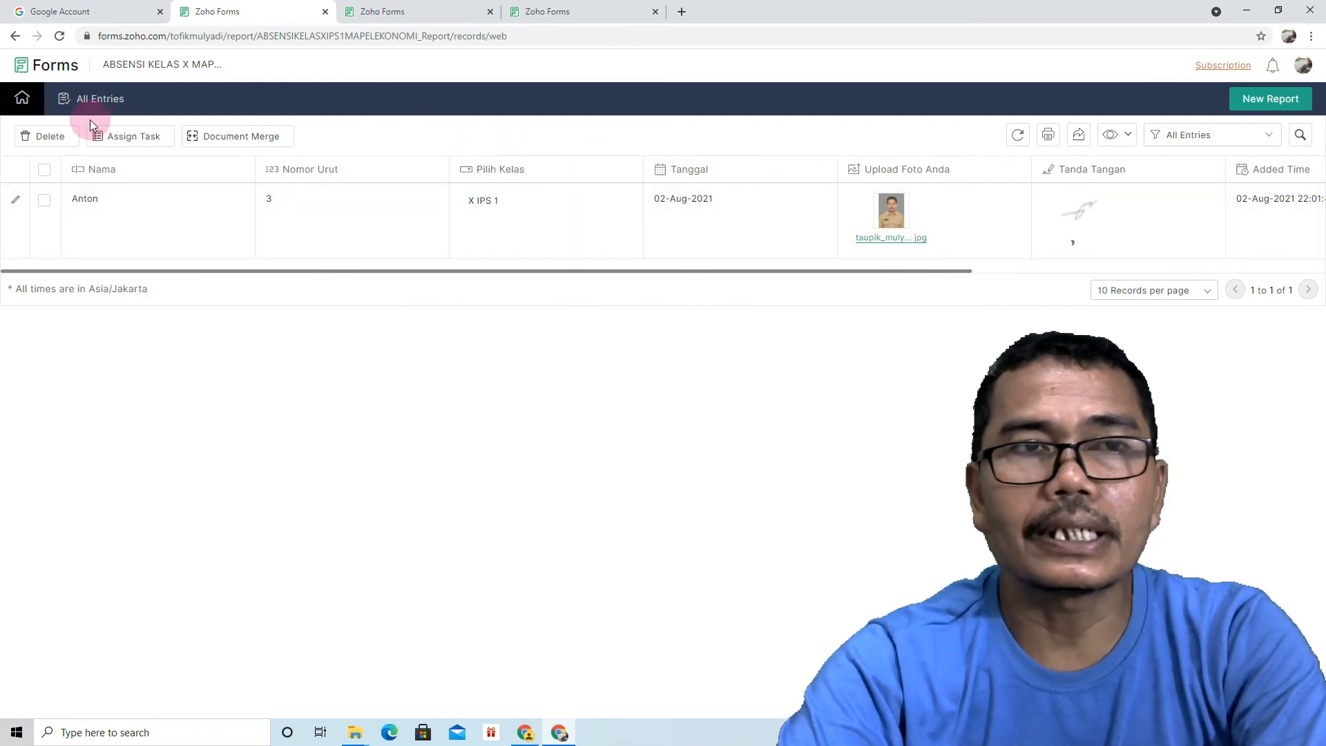
Leave the entries report and return to the forms home page
{"action": "left_click", "coordinate": [35, 103]}
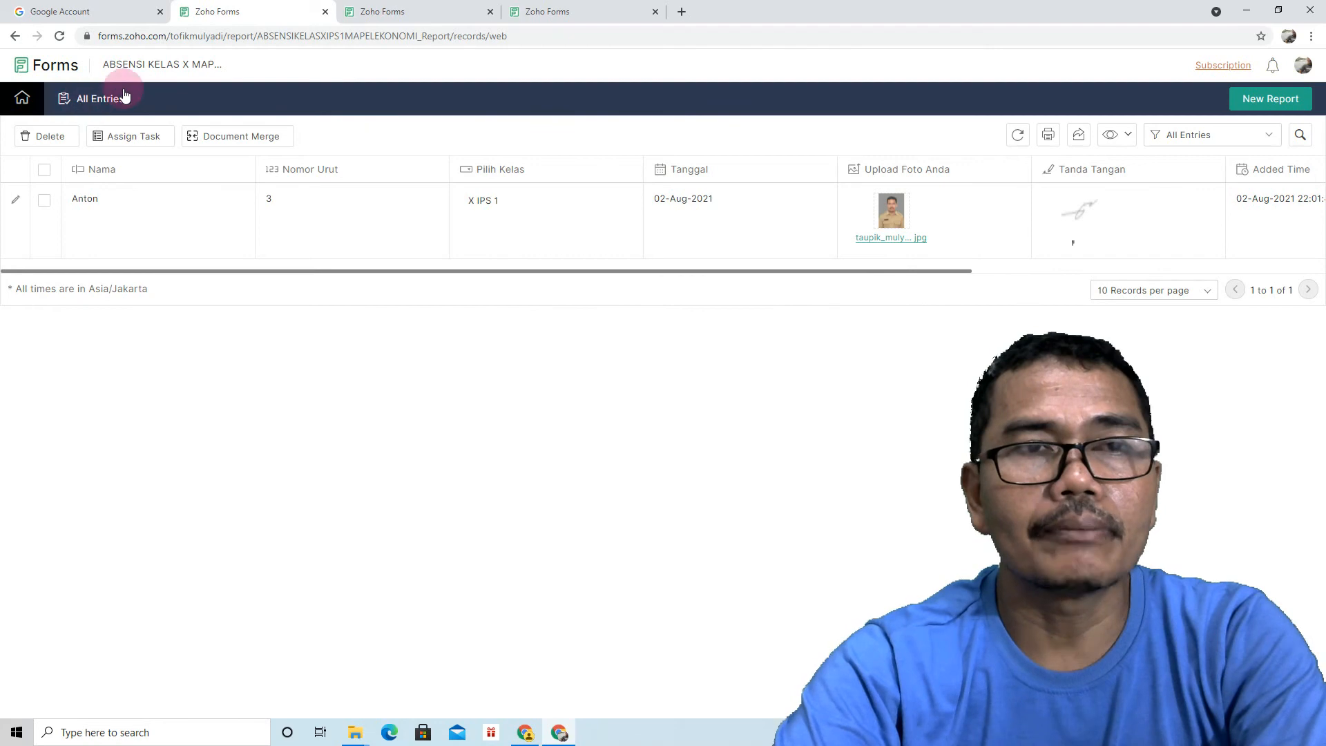
{"action": "mouse_move", "coordinate": [29, 102]}
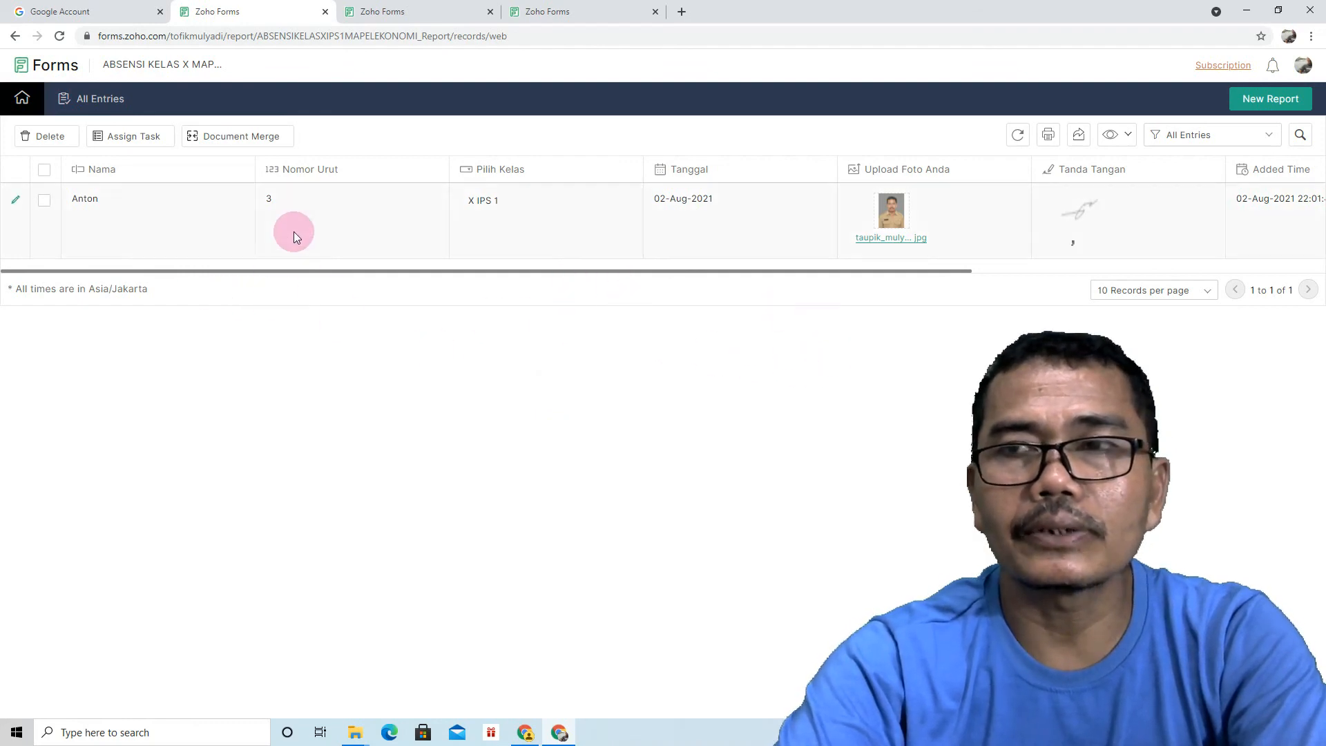
{"action": "left_click", "coordinate": [23, 99]}
{"action": "left_click", "coordinate": [52, 151]}
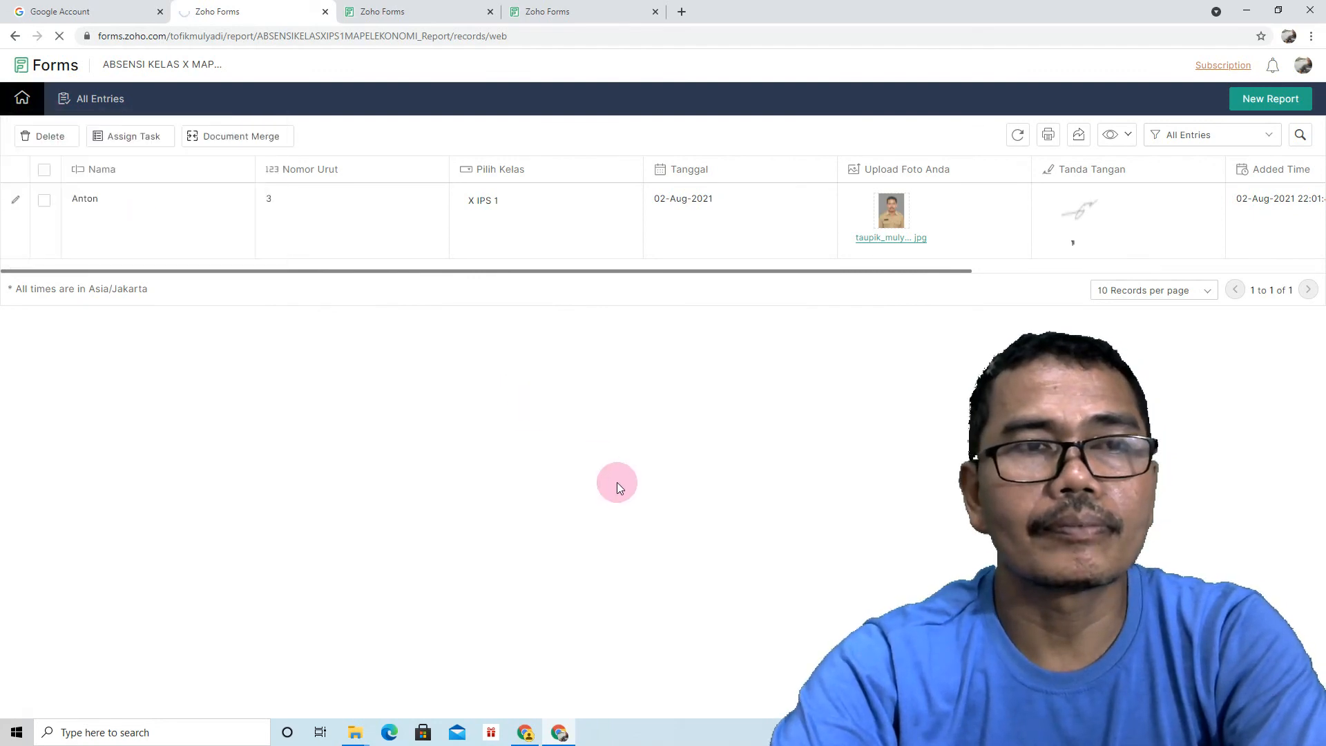